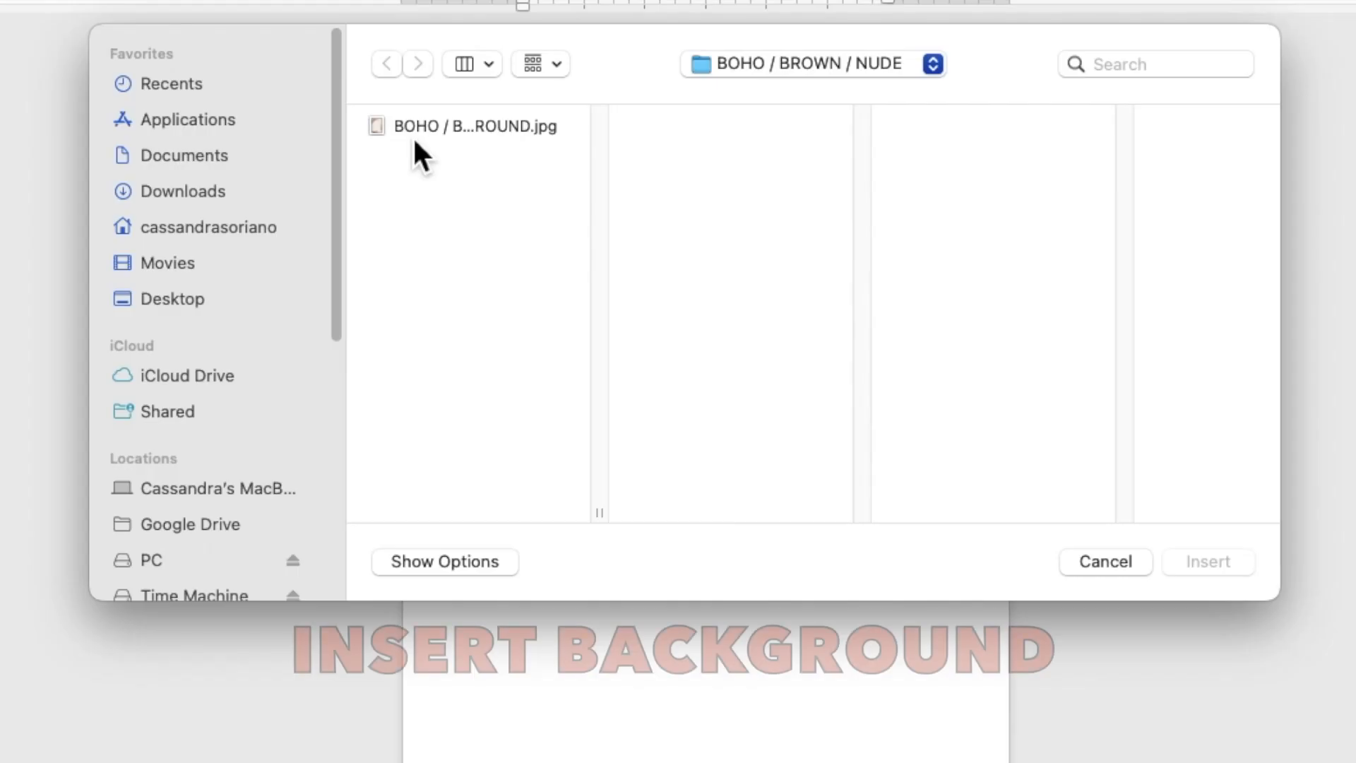
# Insert the BOHO / BROWN FLOWERS BACKGROUND.jpg floral arch image into the page.
pyautogui.click(468, 194)
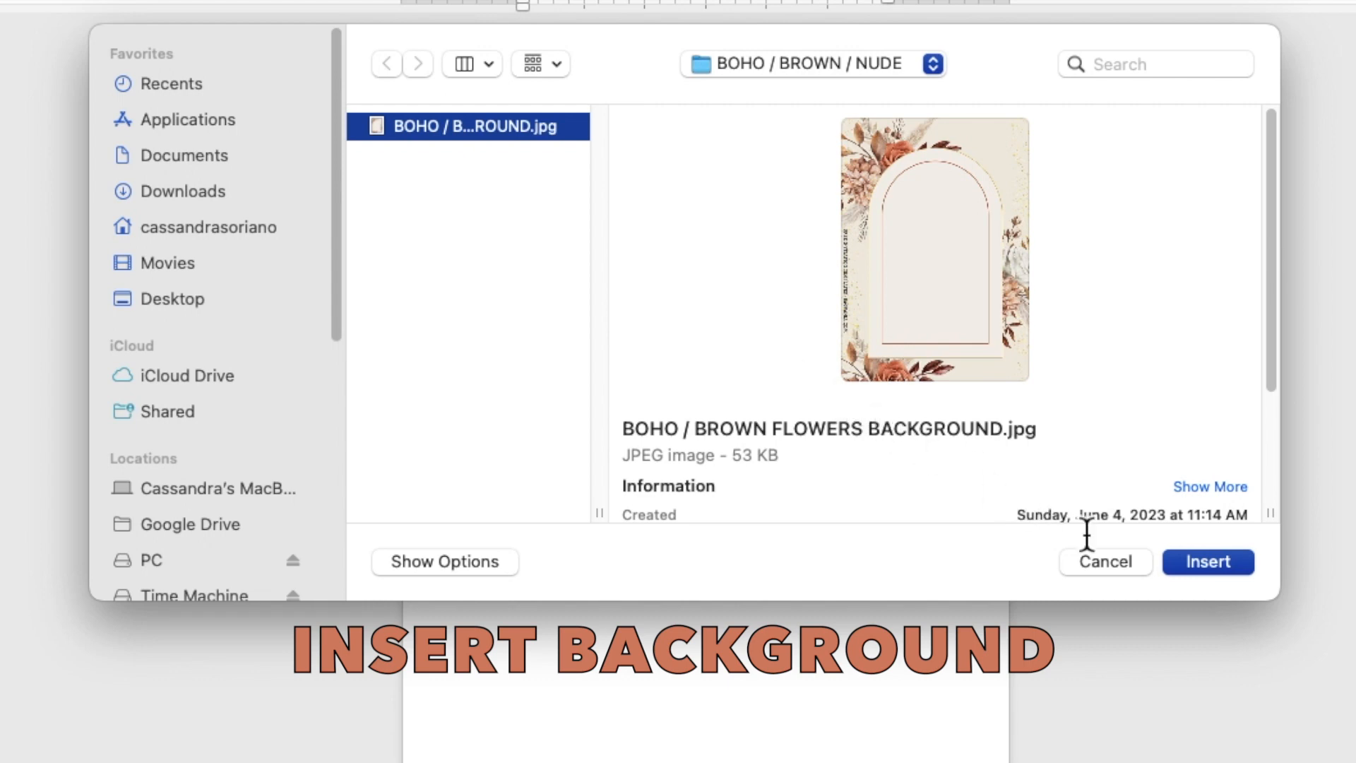
pyautogui.click(1218, 571)
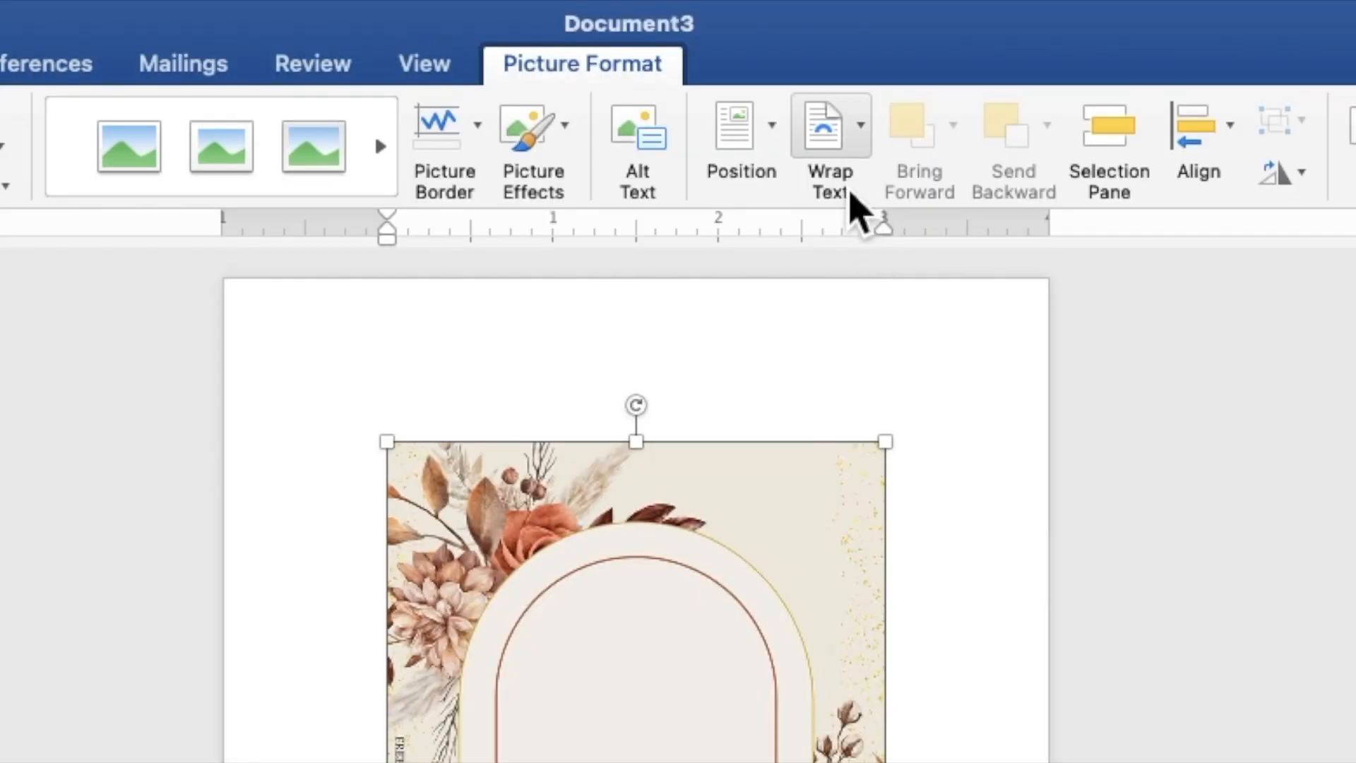
# Set the floral picture's wrapping to Behind Text and move it to the page's top-left corner.
pyautogui.click(826, 129)
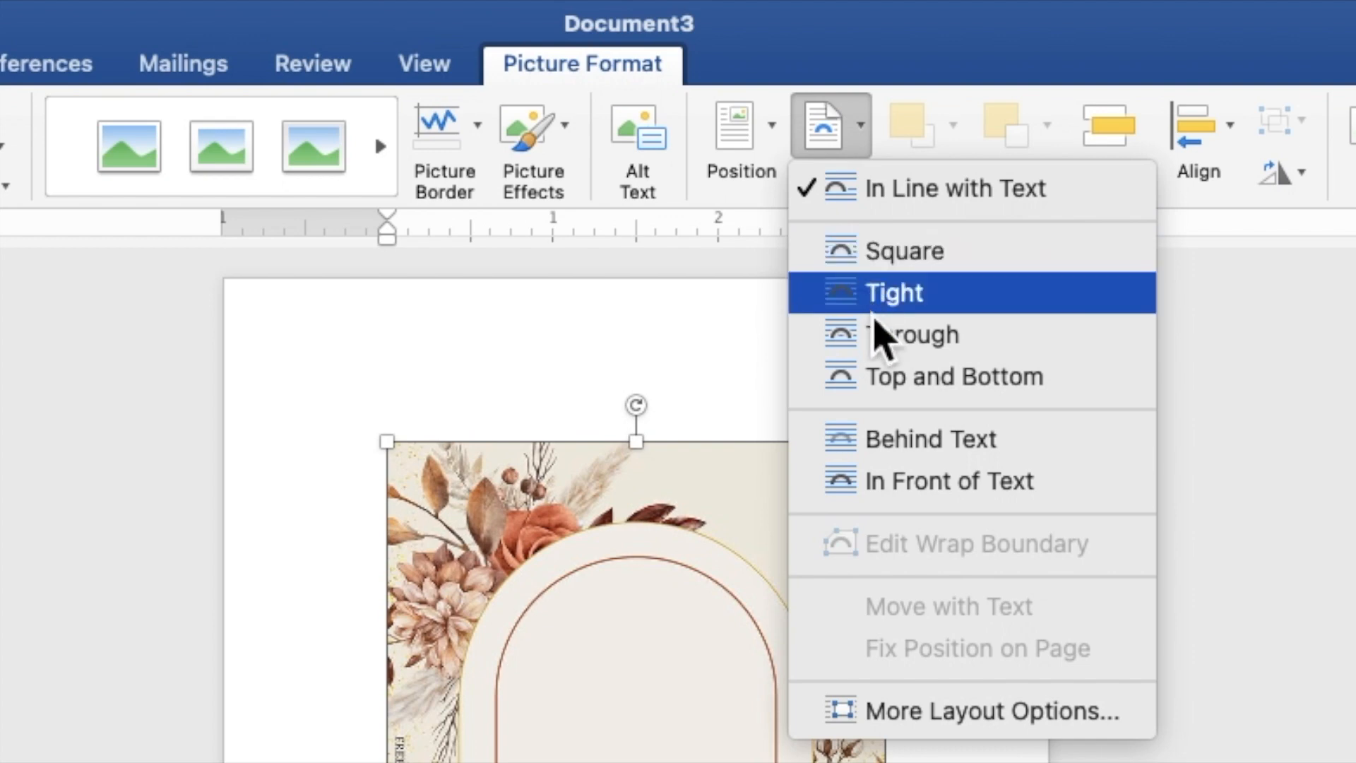
pyautogui.click(902, 451)
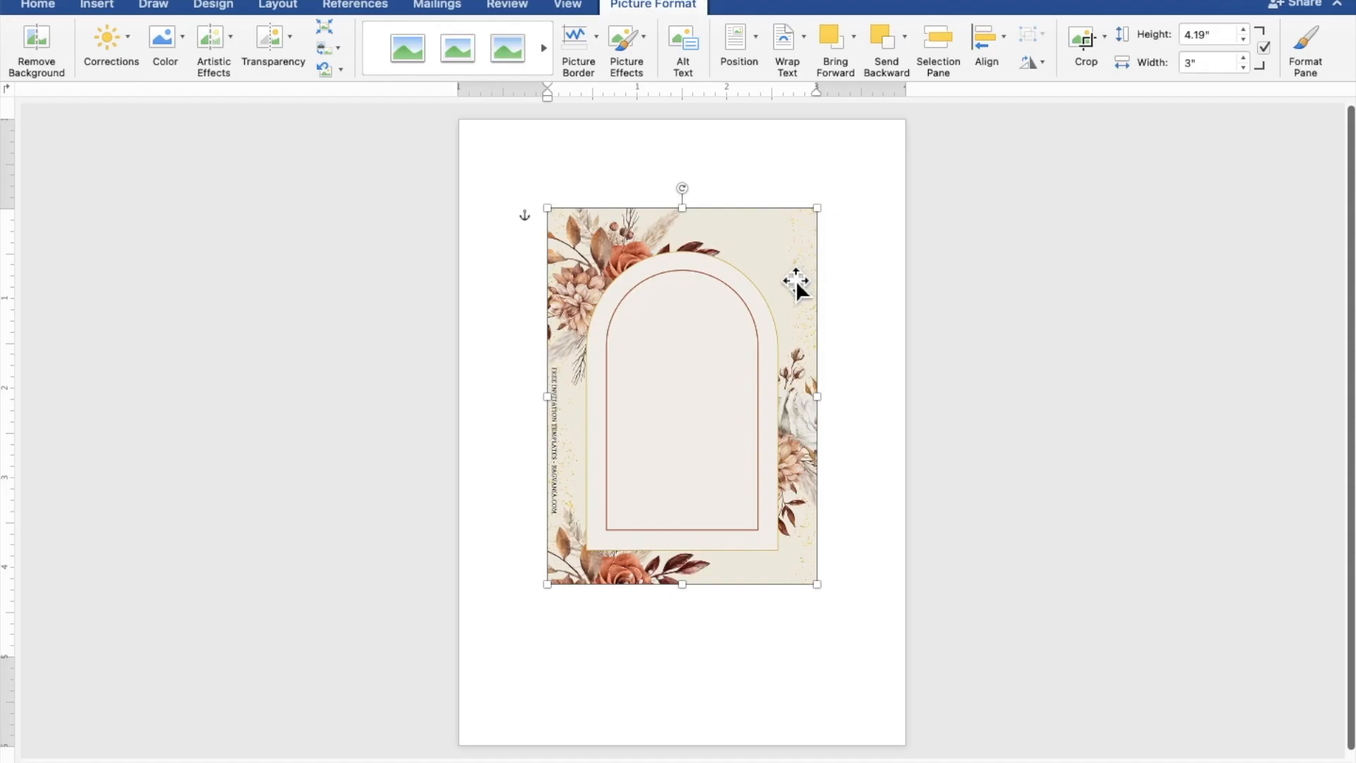
pyautogui.moveTo(795, 281); pyautogui.dragTo(695, 193)
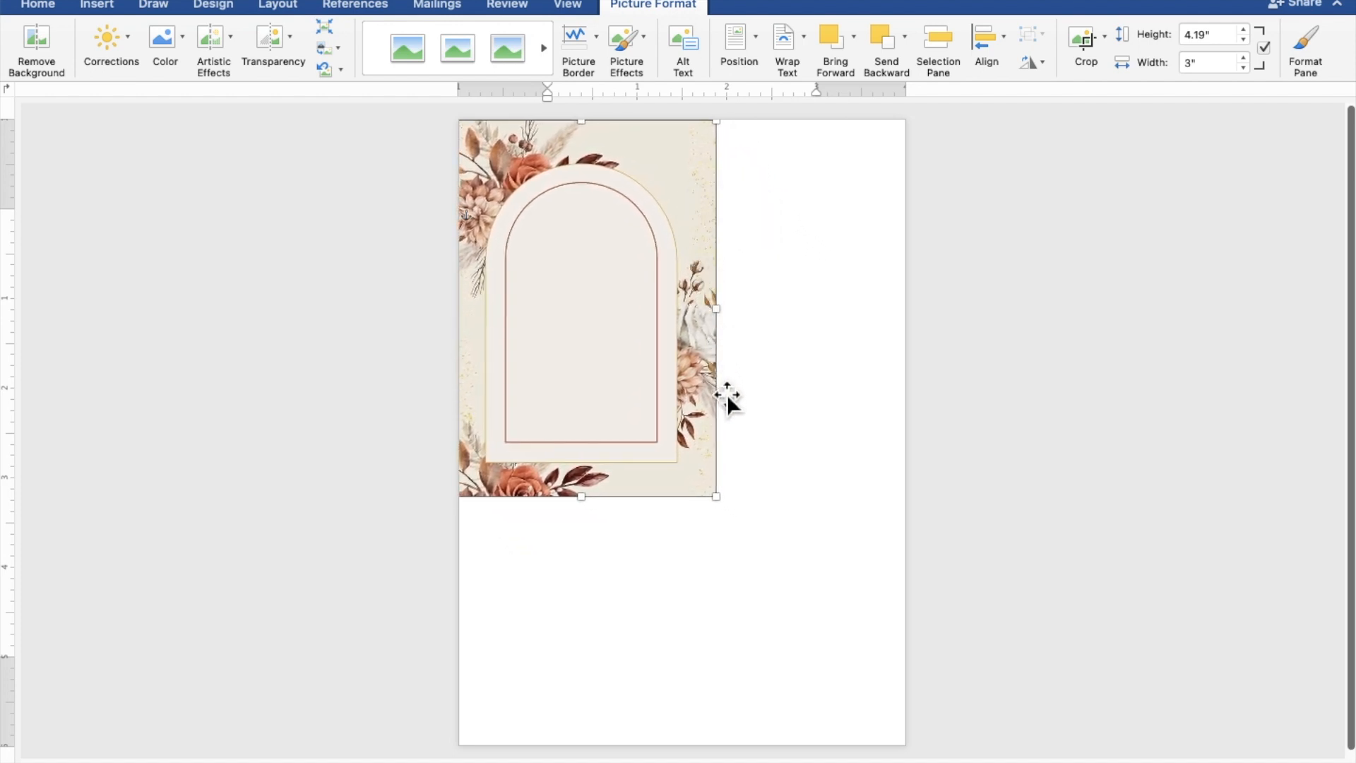
# Enlarge and nudge the background picture until it fills the page at 7.24" × 5.18".
pyautogui.moveTo(728, 508); pyautogui.dragTo(909, 734)
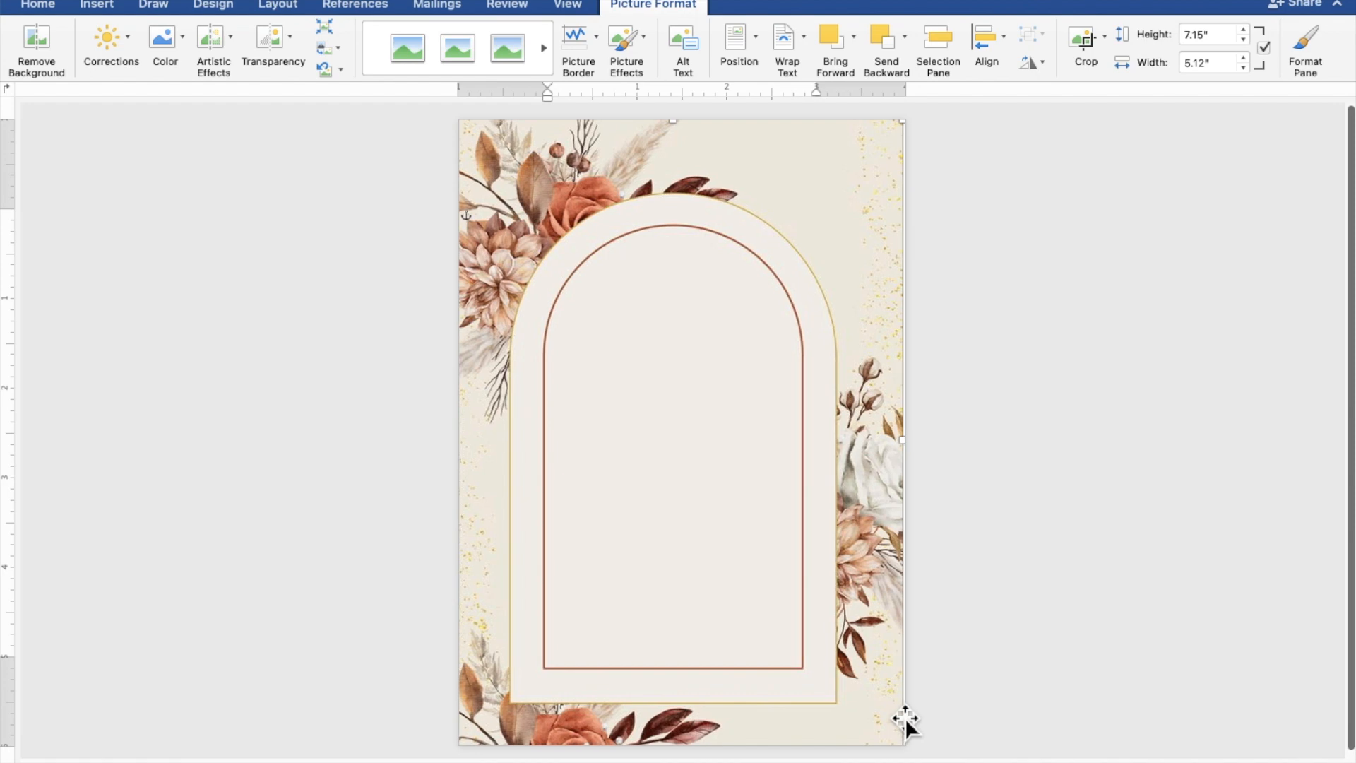
pyautogui.scroll(-1, 906, 718)
pyautogui.press('Up')
pyautogui.press('Up')
pyautogui.press('Up')
pyautogui.press('Up')
pyautogui.press('Up')
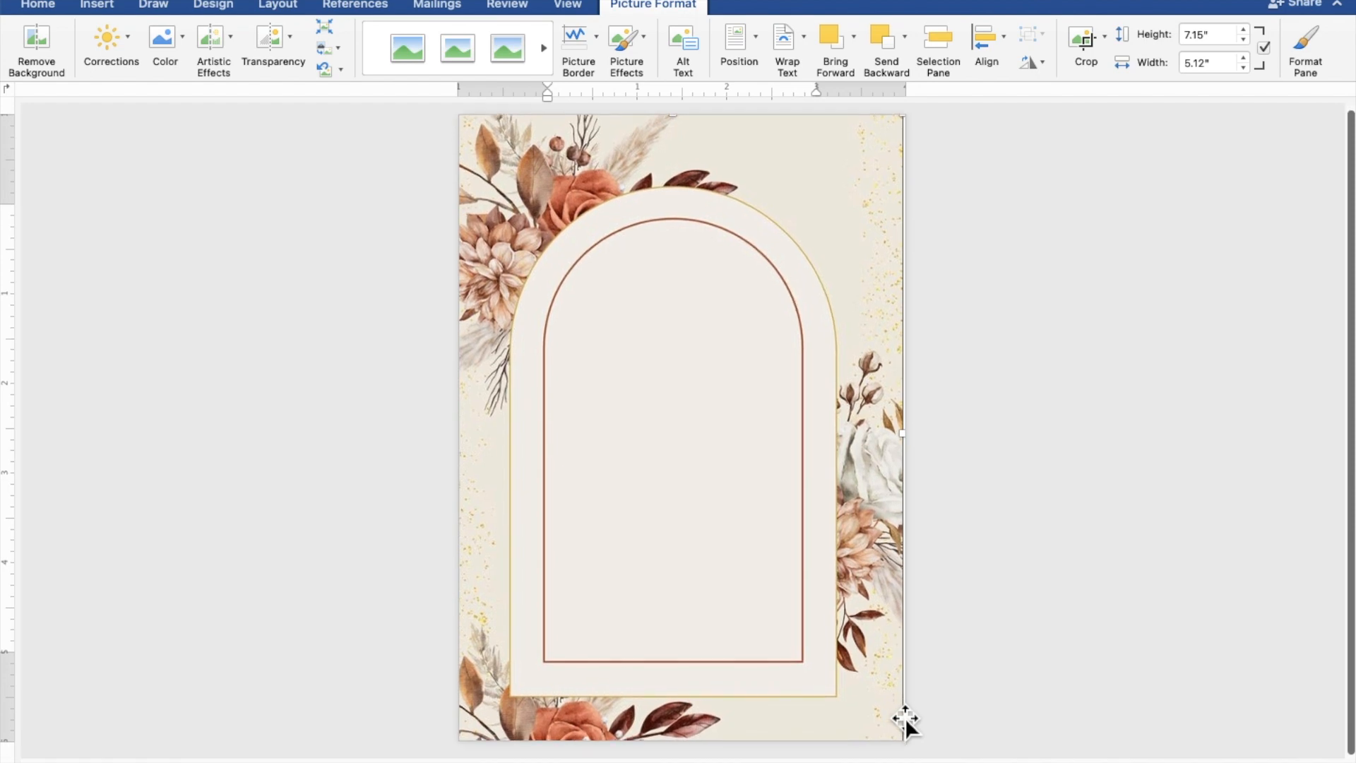
pyautogui.press('Up')
pyautogui.press('Up')
pyautogui.press('Up')
pyautogui.press('Up')
pyautogui.press('Up')
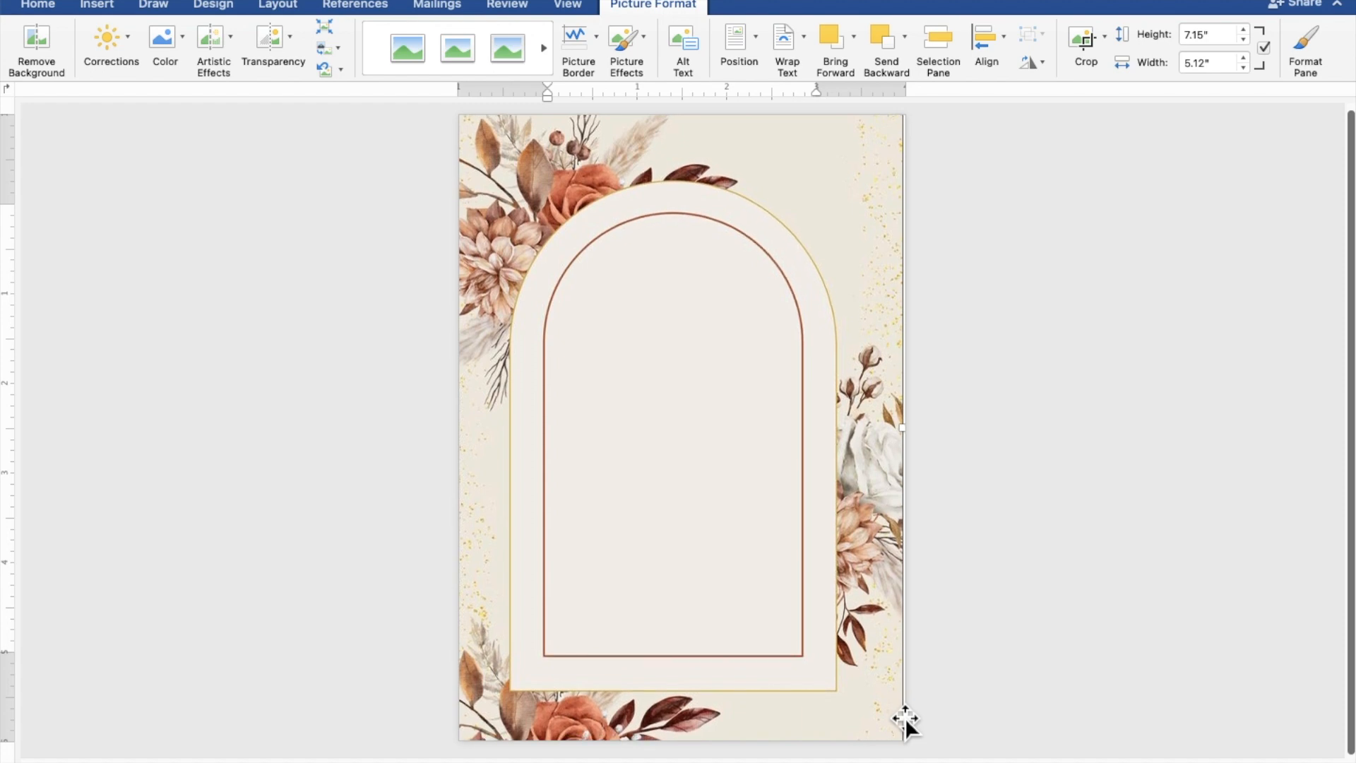
pyautogui.press('Up')
pyautogui.press('Up')
pyautogui.press('Up')
pyautogui.press('Up')
pyautogui.press('Up')
pyautogui.press('Up')
pyautogui.press('Up')
pyautogui.press('Up')
pyautogui.press('Up')
pyautogui.press('Up')
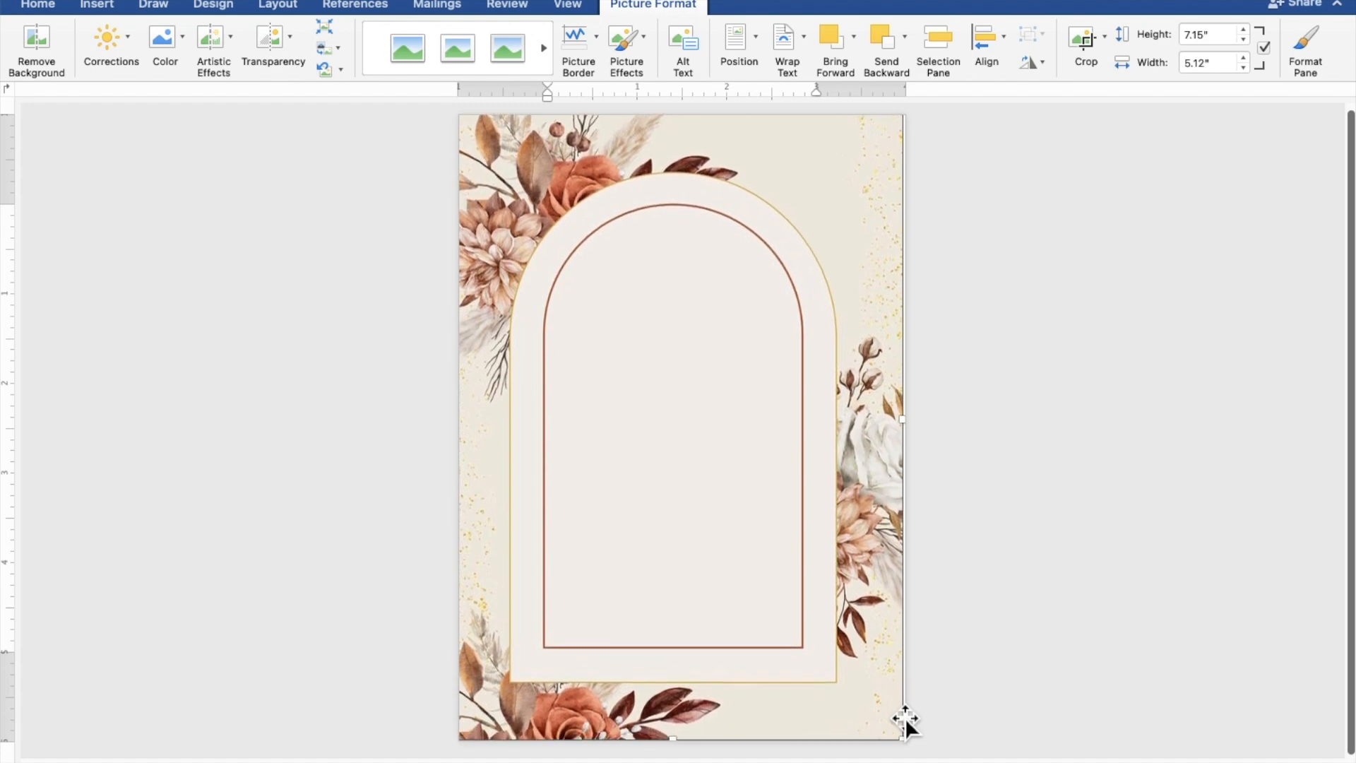
pyautogui.moveTo(914, 739); pyautogui.dragTo(920, 749)
pyautogui.press('Down')
pyautogui.press('Down')
pyautogui.press('Down')
pyautogui.press('Down')
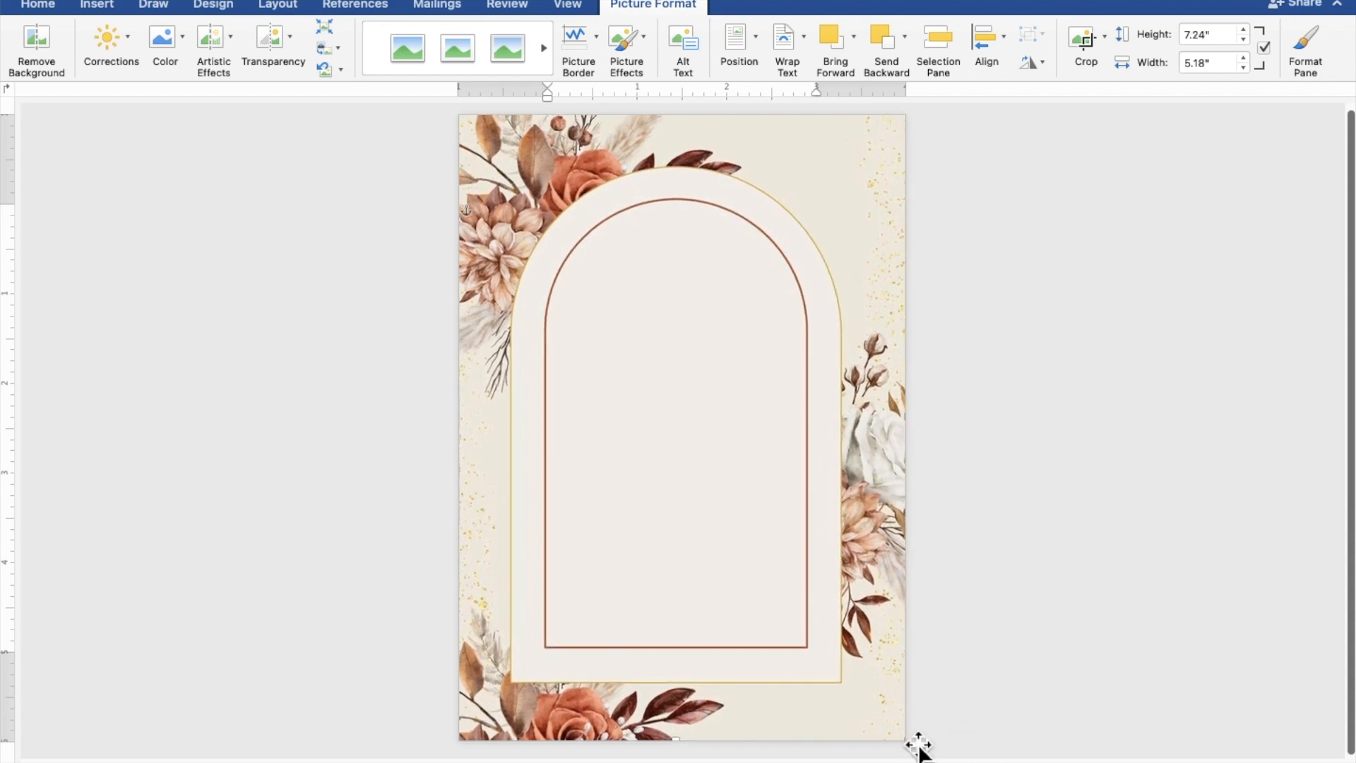
pyautogui.press('Right')
pyautogui.press('Left')
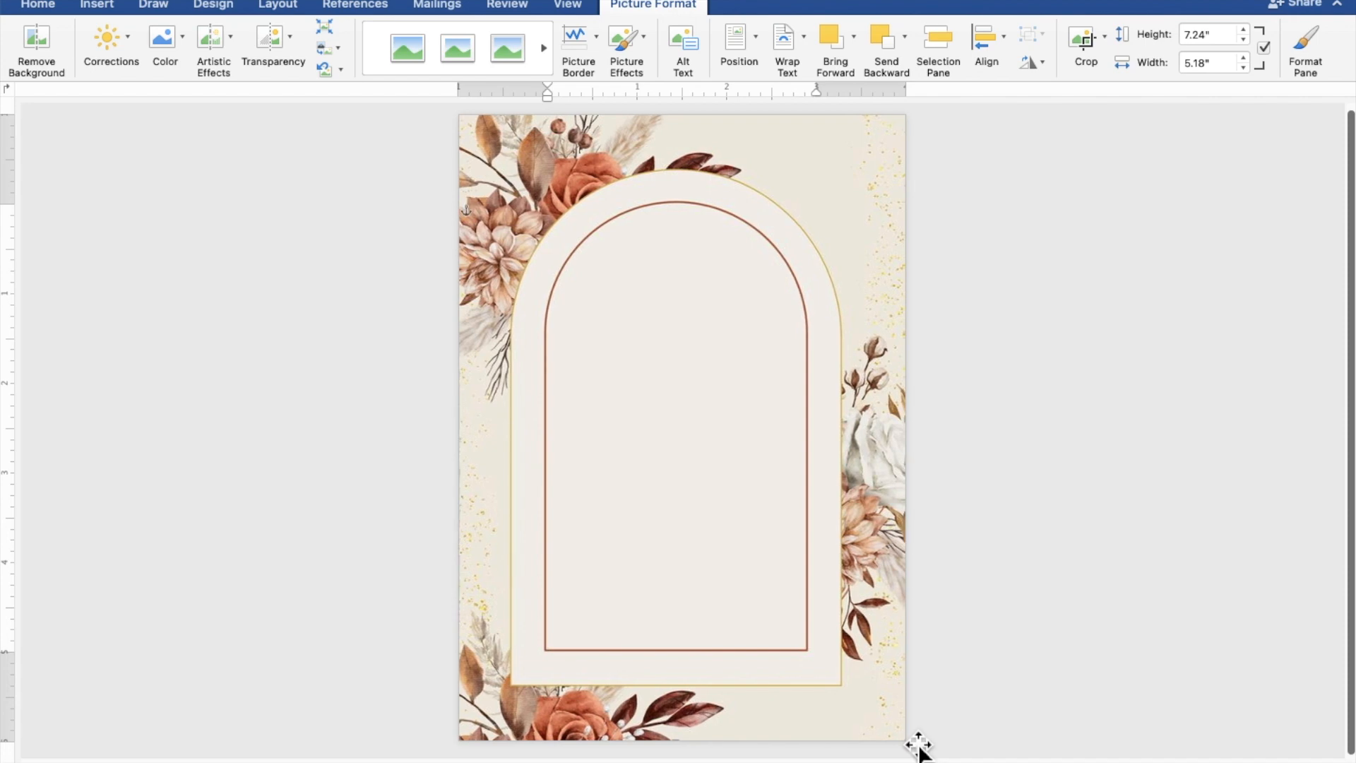
pyautogui.click(1192, 586)
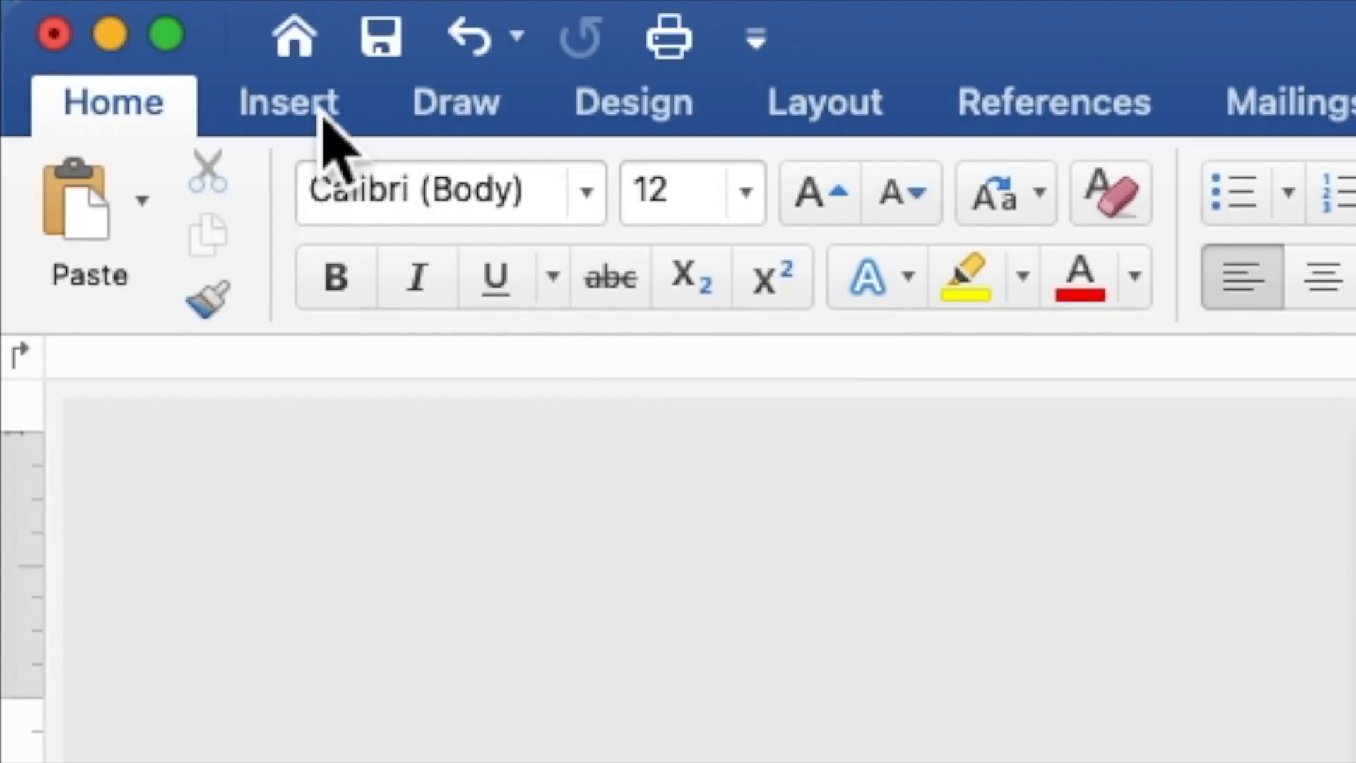
# Draw a rectangle shape about 4.57" × 3.93" over the floral arch.
pyautogui.click(322, 120)
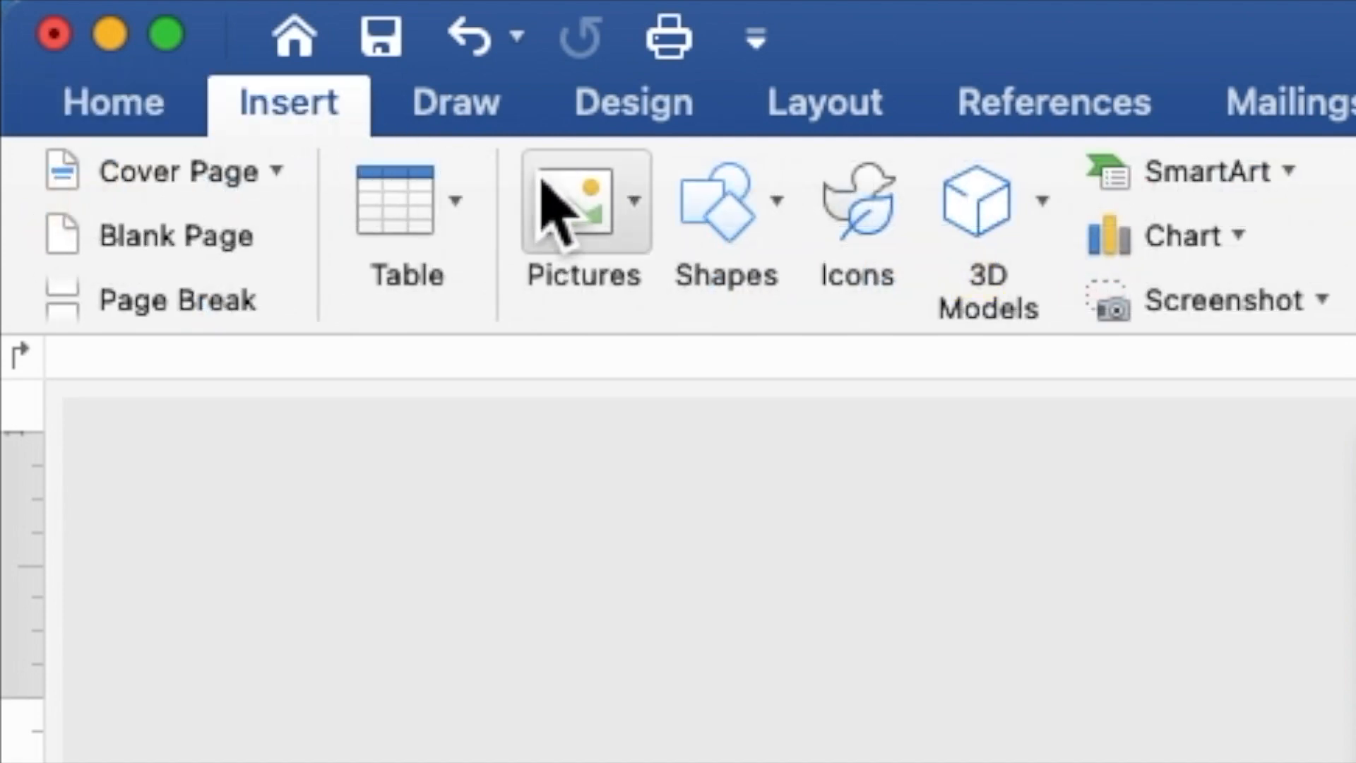
pyautogui.click(728, 224)
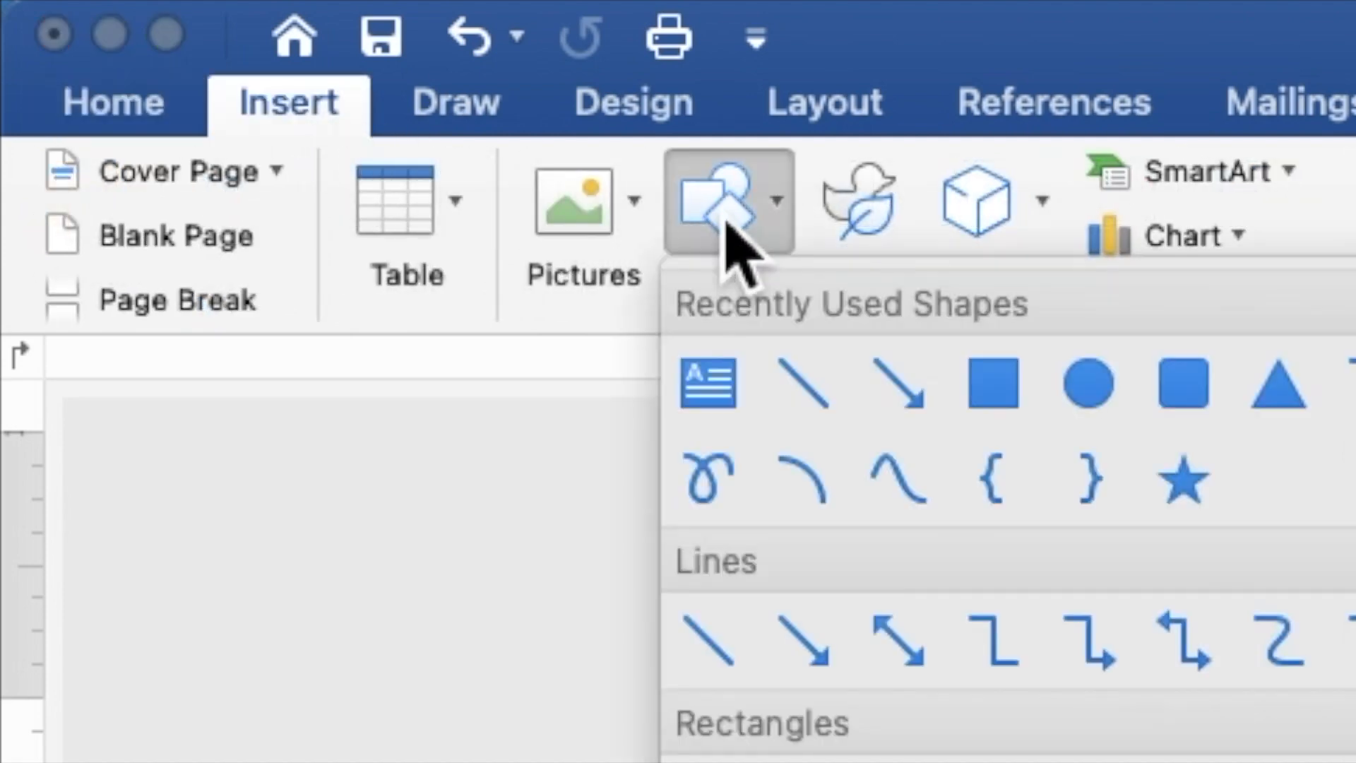
pyautogui.click(992, 384)
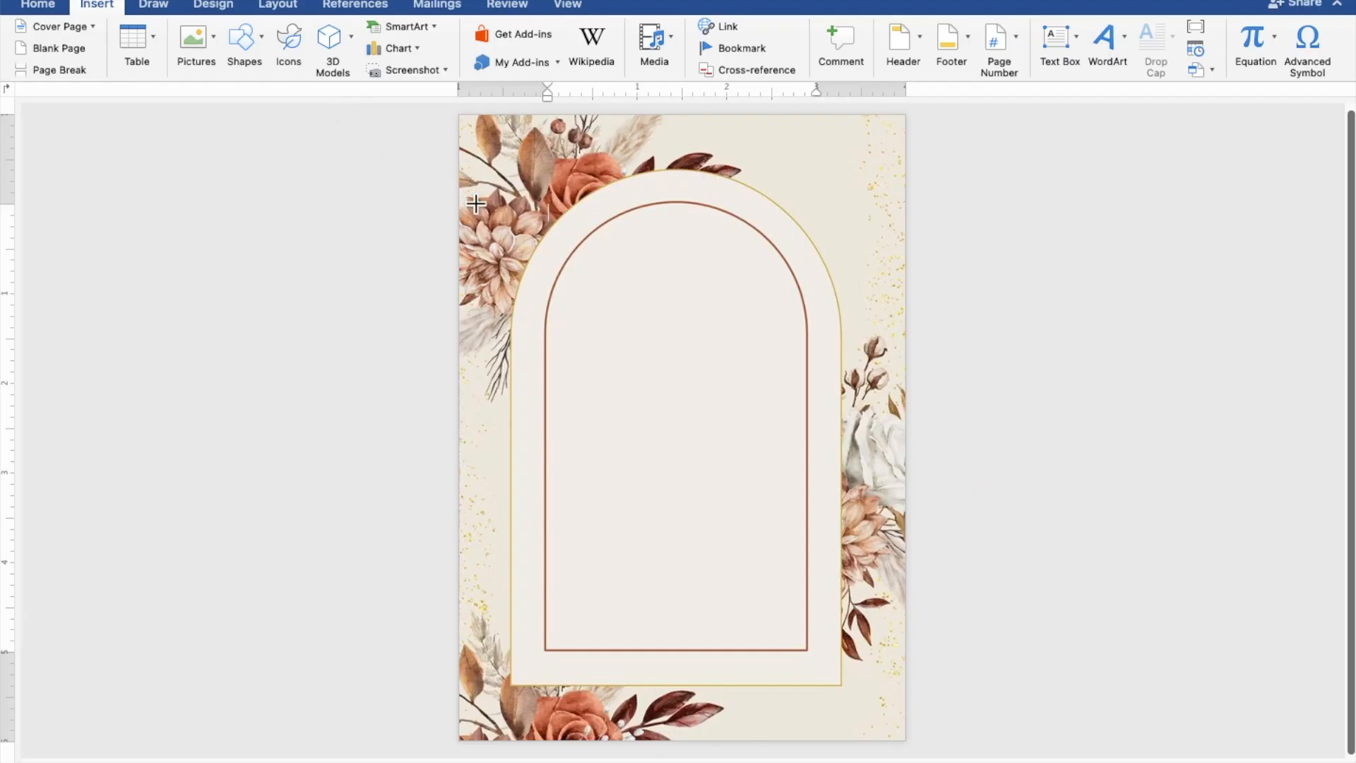
pyautogui.moveTo(512, 241)
pyautogui.mouseDown()
pyautogui.moveTo(585, 441)
pyautogui.moveTo(660, 533)
pyautogui.moveTo(820, 643)
pyautogui.moveTo(877, 660)
pyautogui.mouseUp()
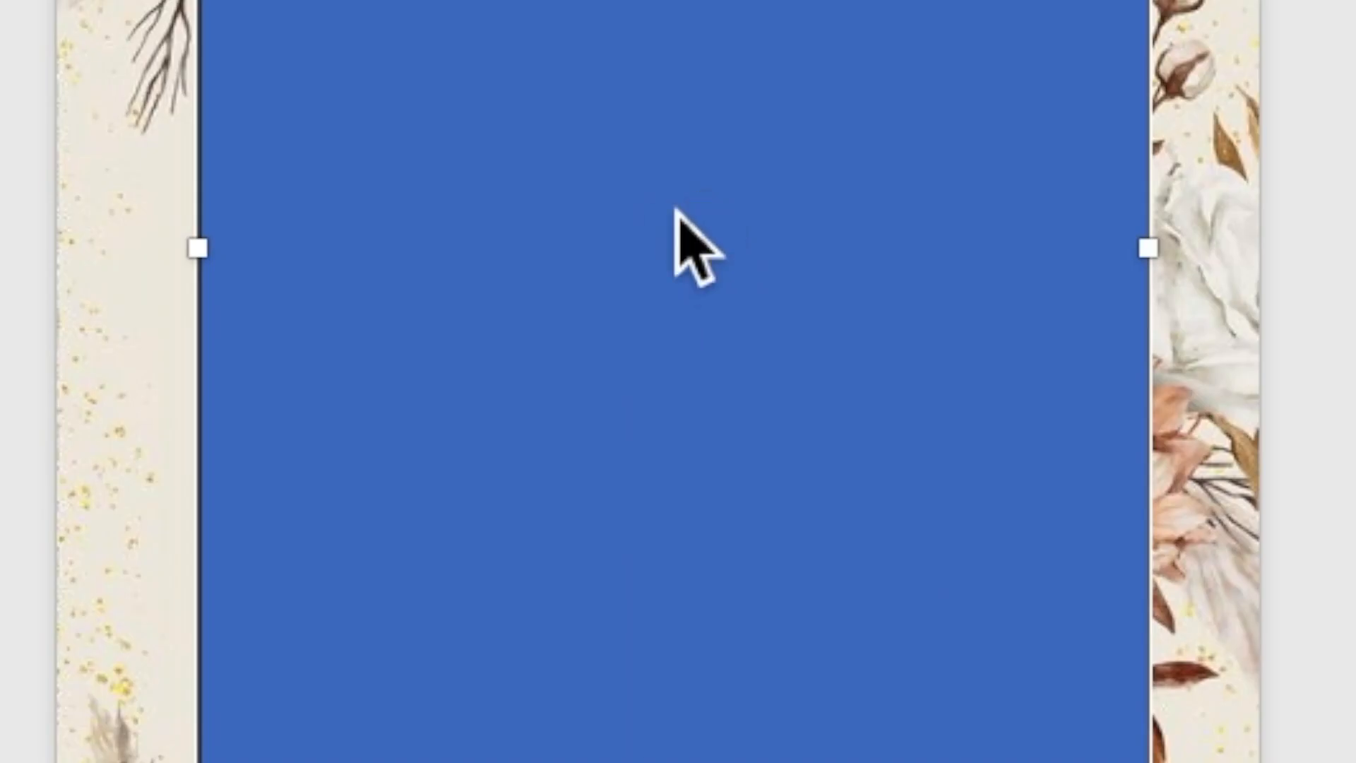
# Add text to the rectangle, starting with the heading 'TOGETHER WITH THEIR FAMILIES'.
pyautogui.rightClick(691, 432)
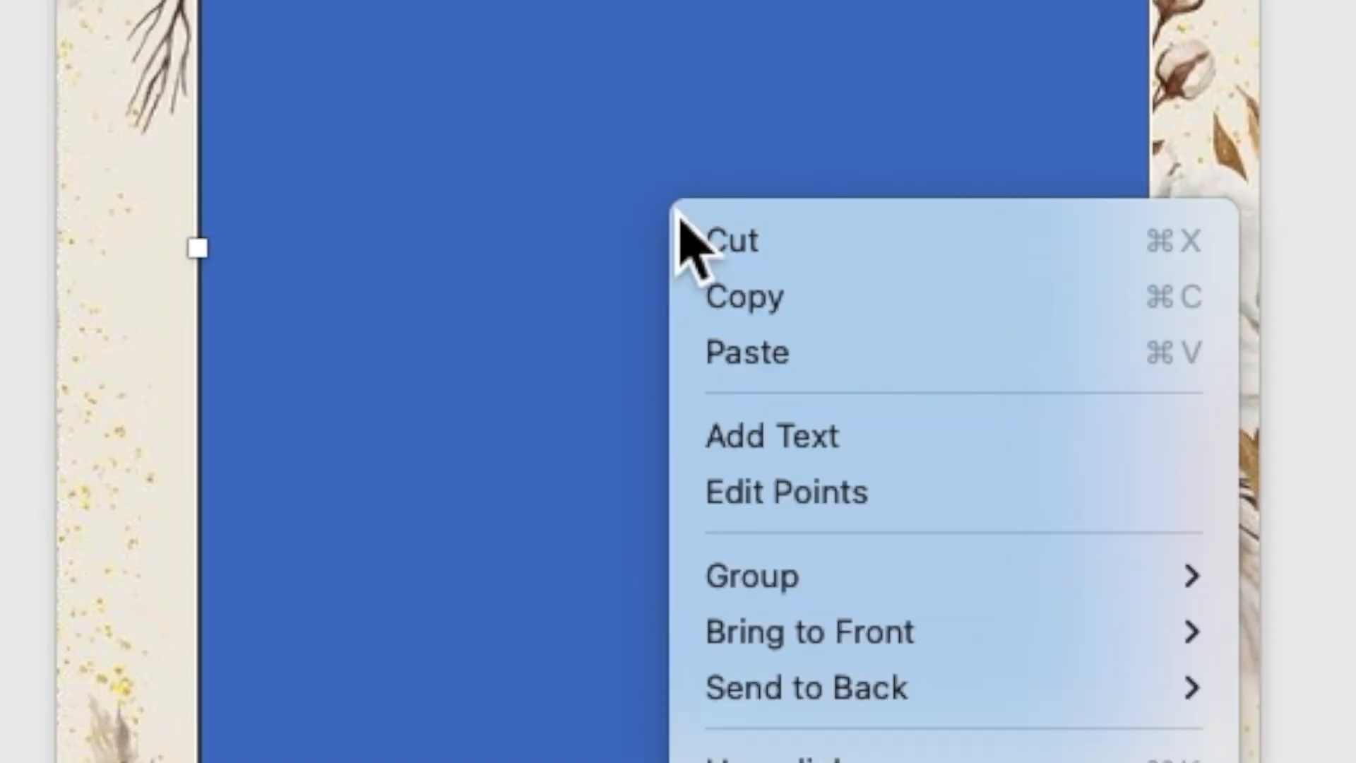
pyautogui.click(777, 427)
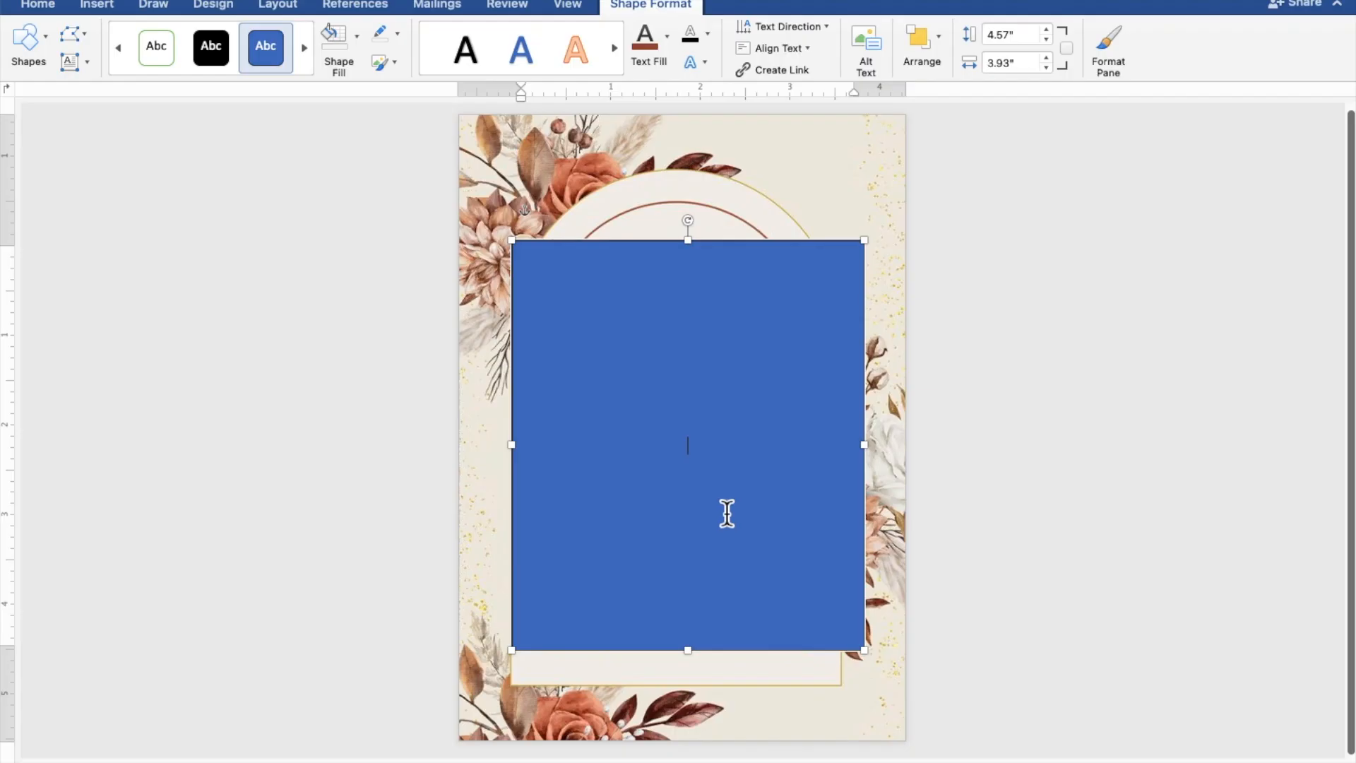
pyautogui.scroll(5, 728, 514)
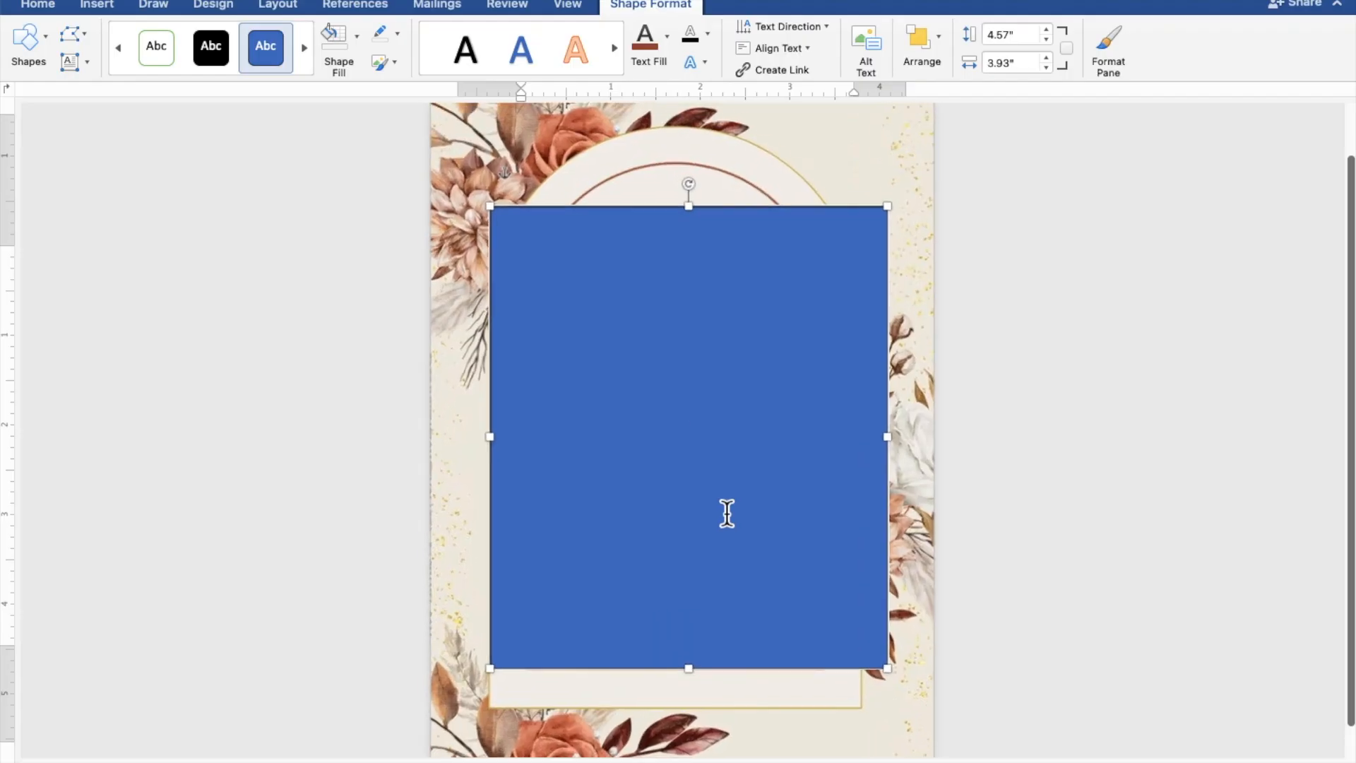
pyautogui.scroll(4, 727, 514)
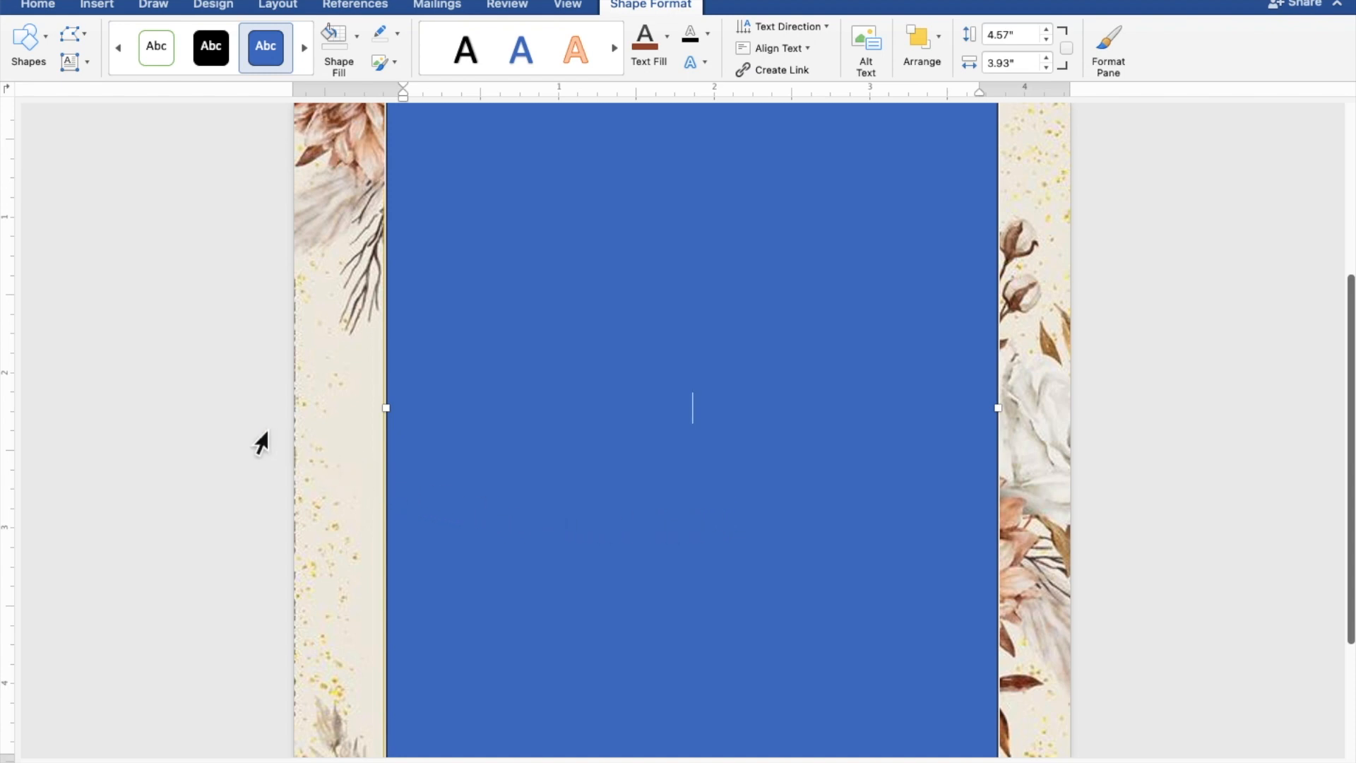
pyautogui.write('TOGETHER WITH')
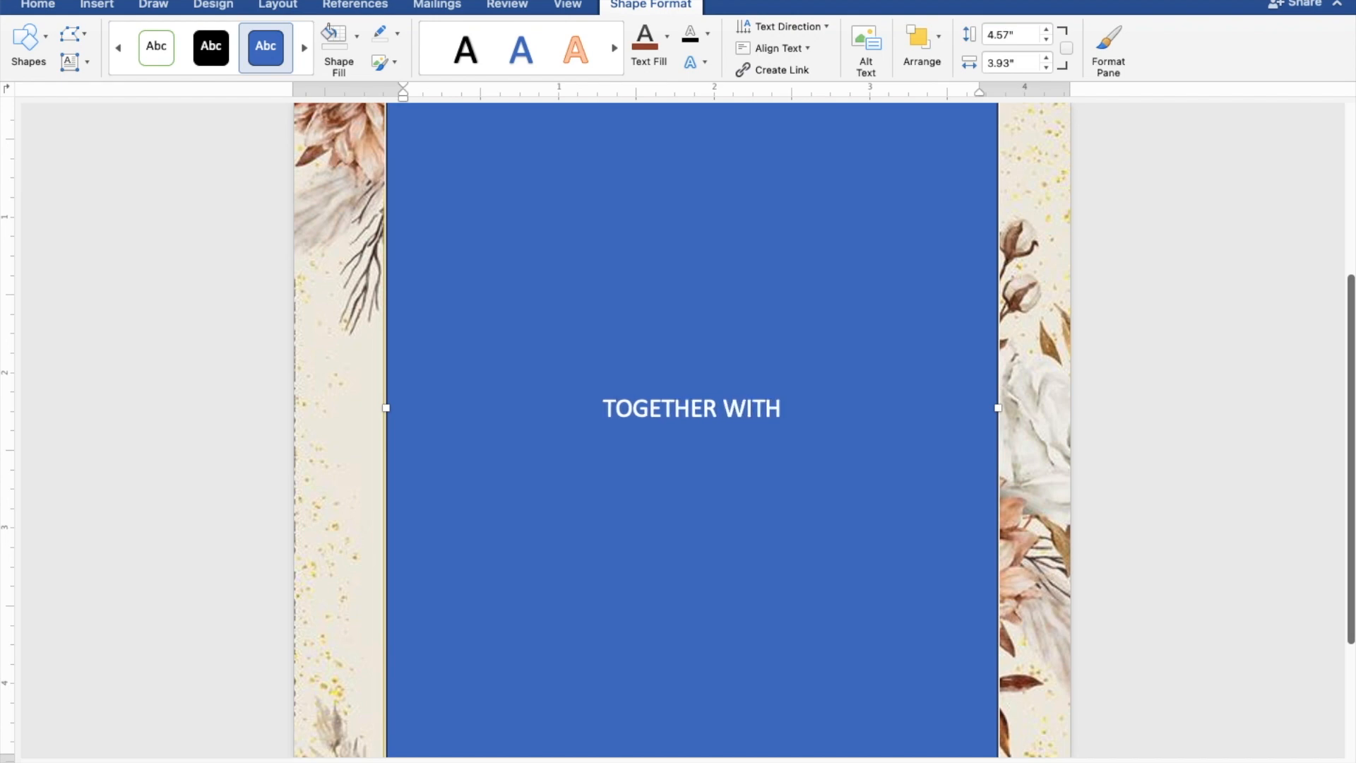
pyautogui.write(' TH')
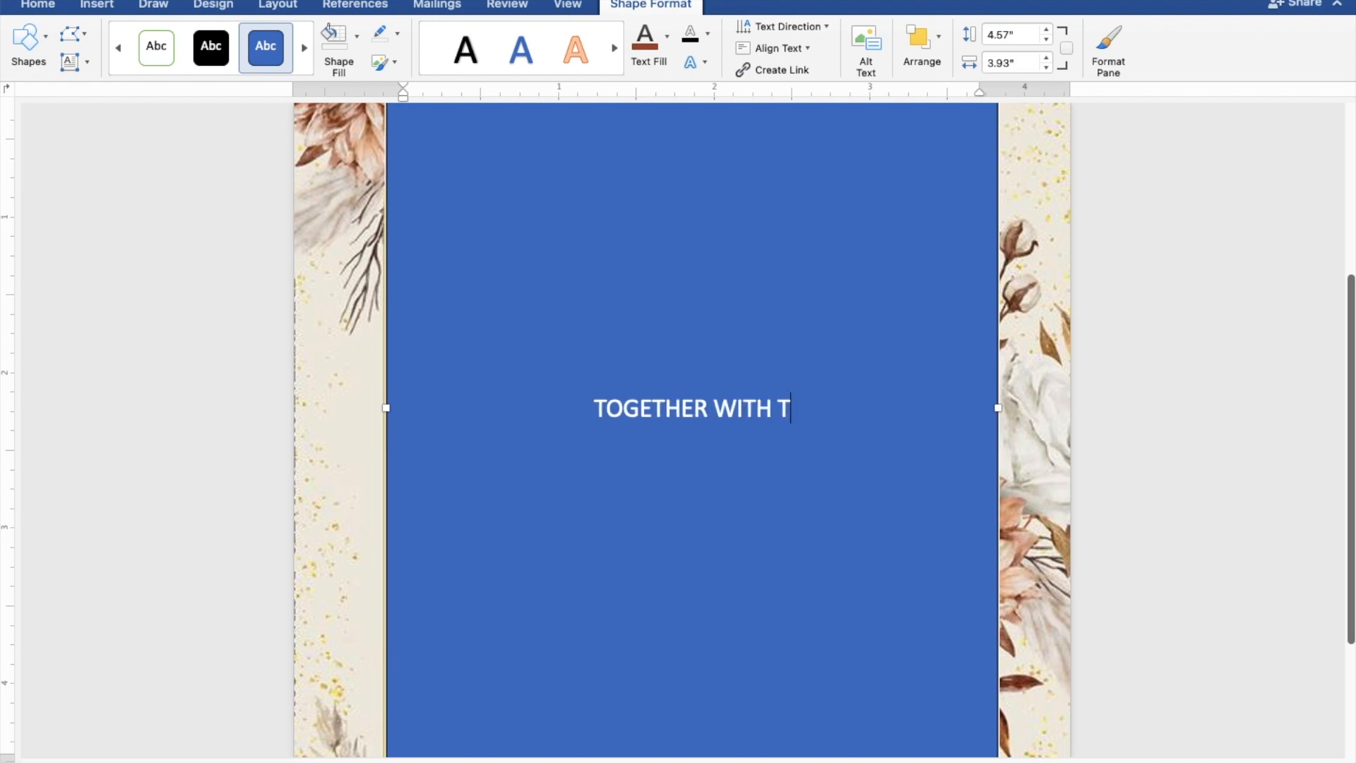
pyautogui.write('EI')
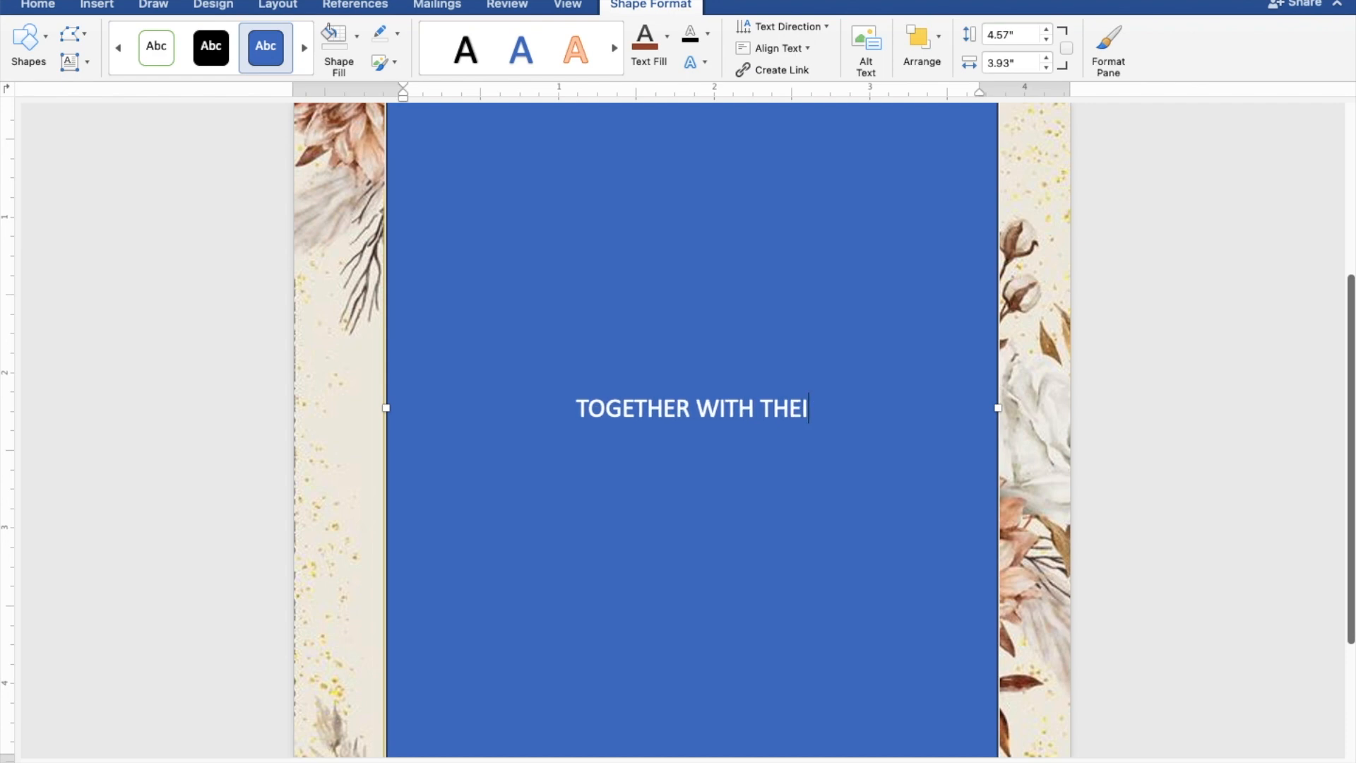
pyautogui.write('R F')
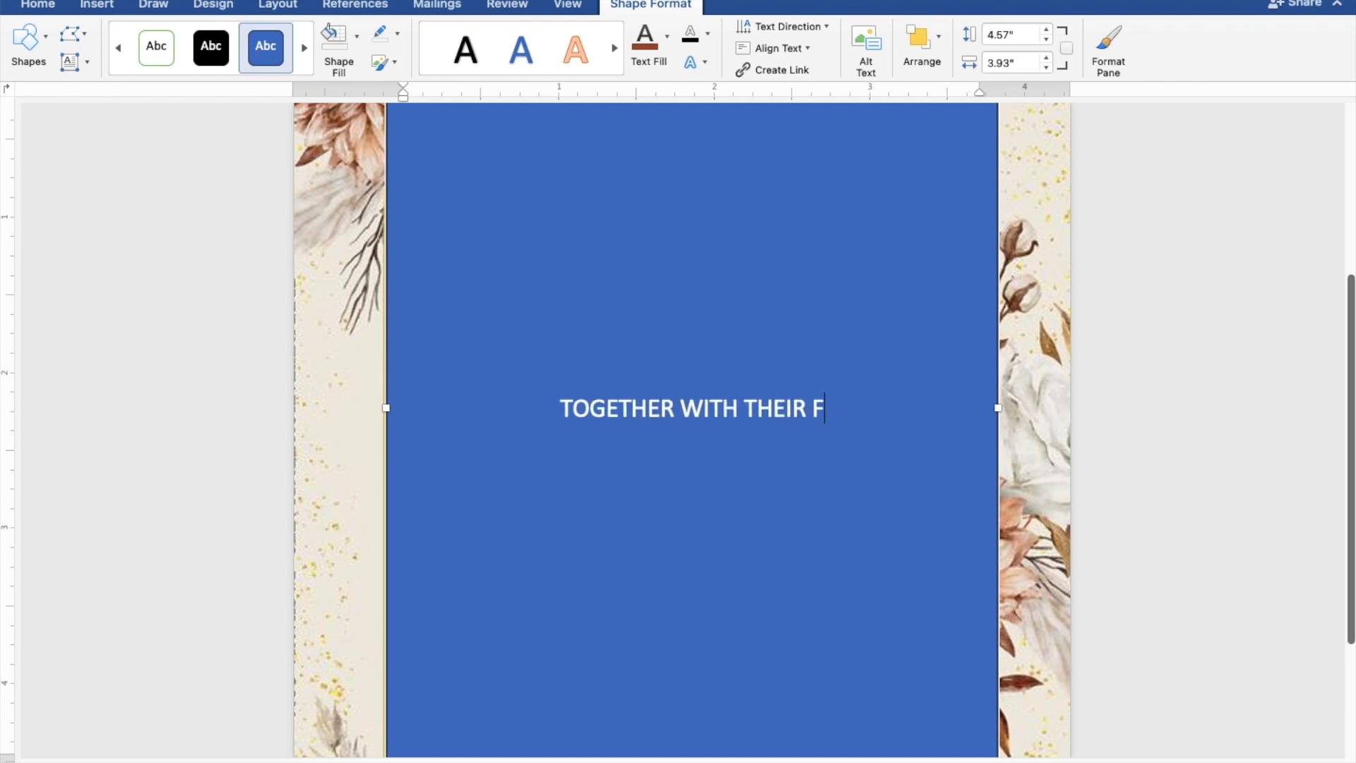
pyautogui.write('AMI')
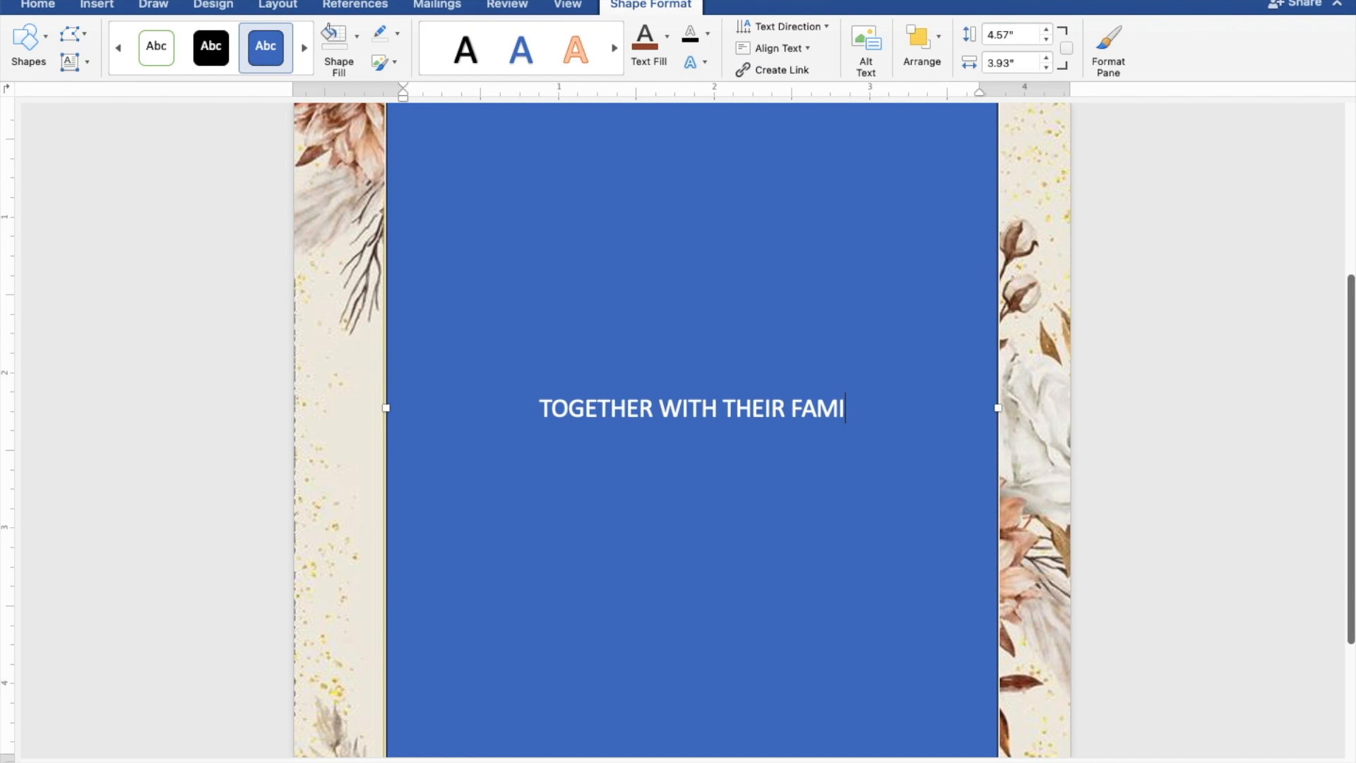
pyautogui.write('LIES')
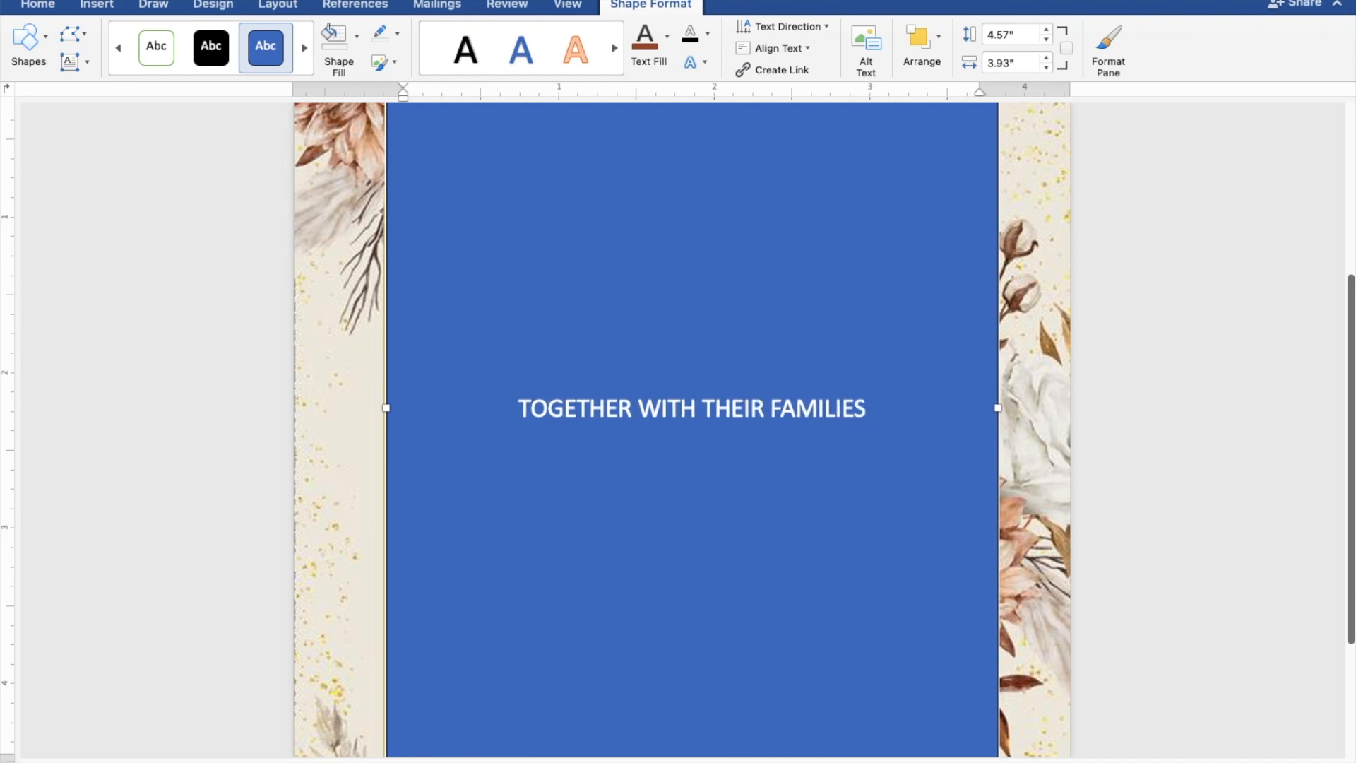
pyautogui.press('Return')
pyautogui.press('Return')
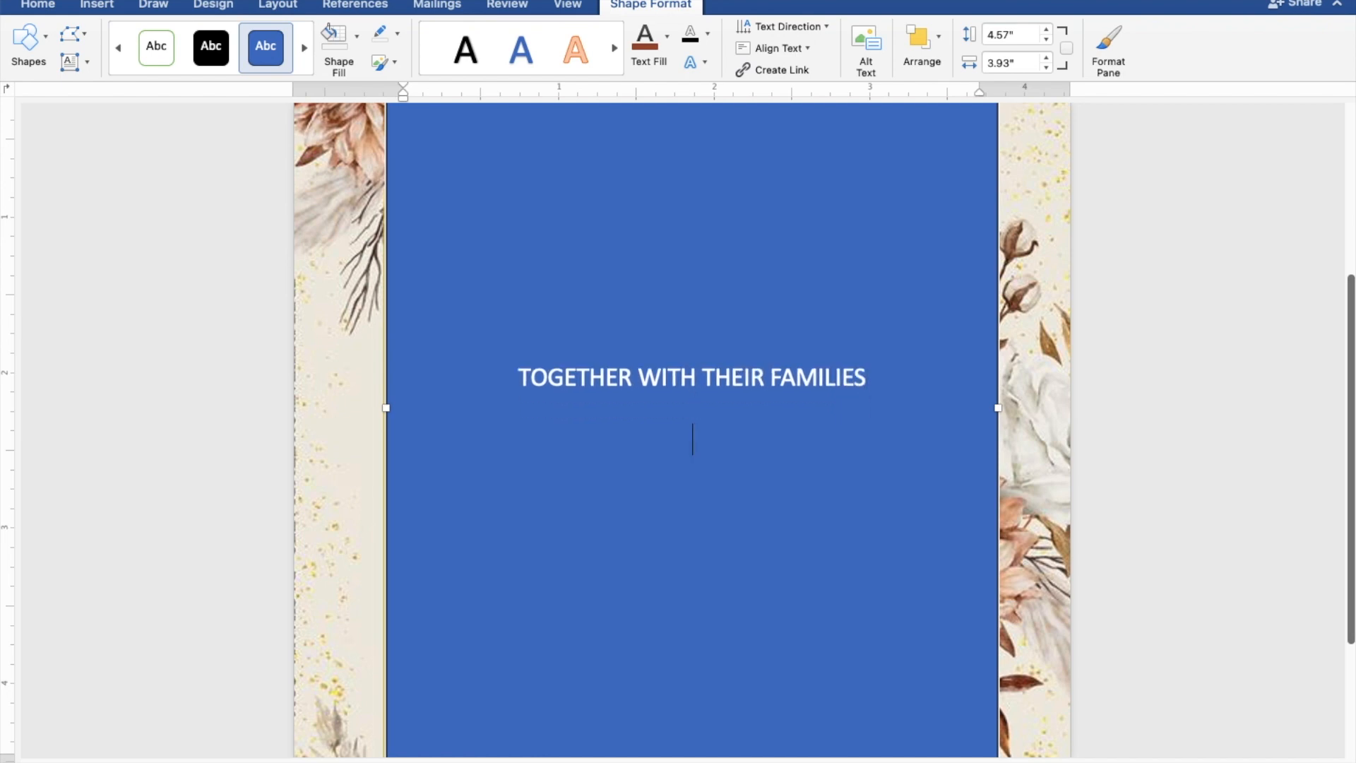
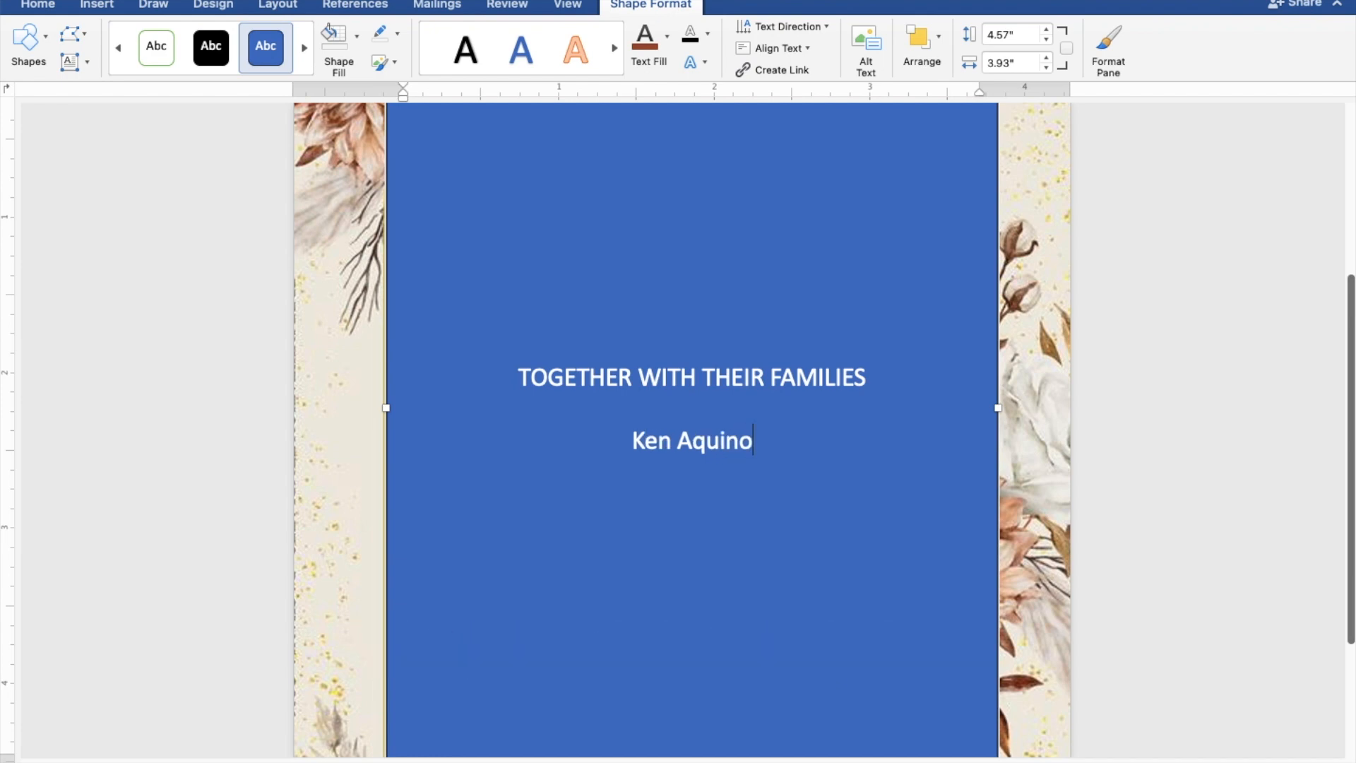
# Type the groom's name, 'AND', and the bride's name on separate lines.
pyautogui.press('Return')
pyautogui.write('AND')
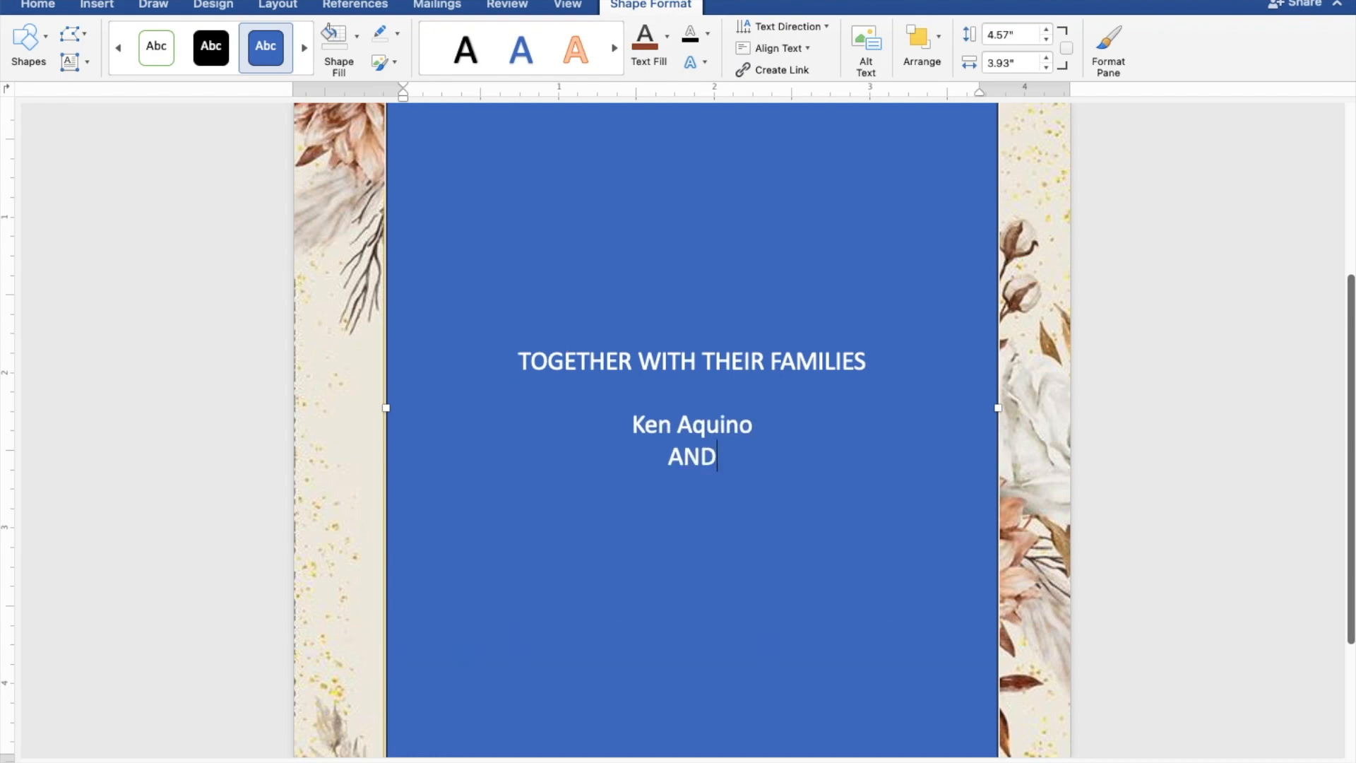
pyautogui.press('Return')
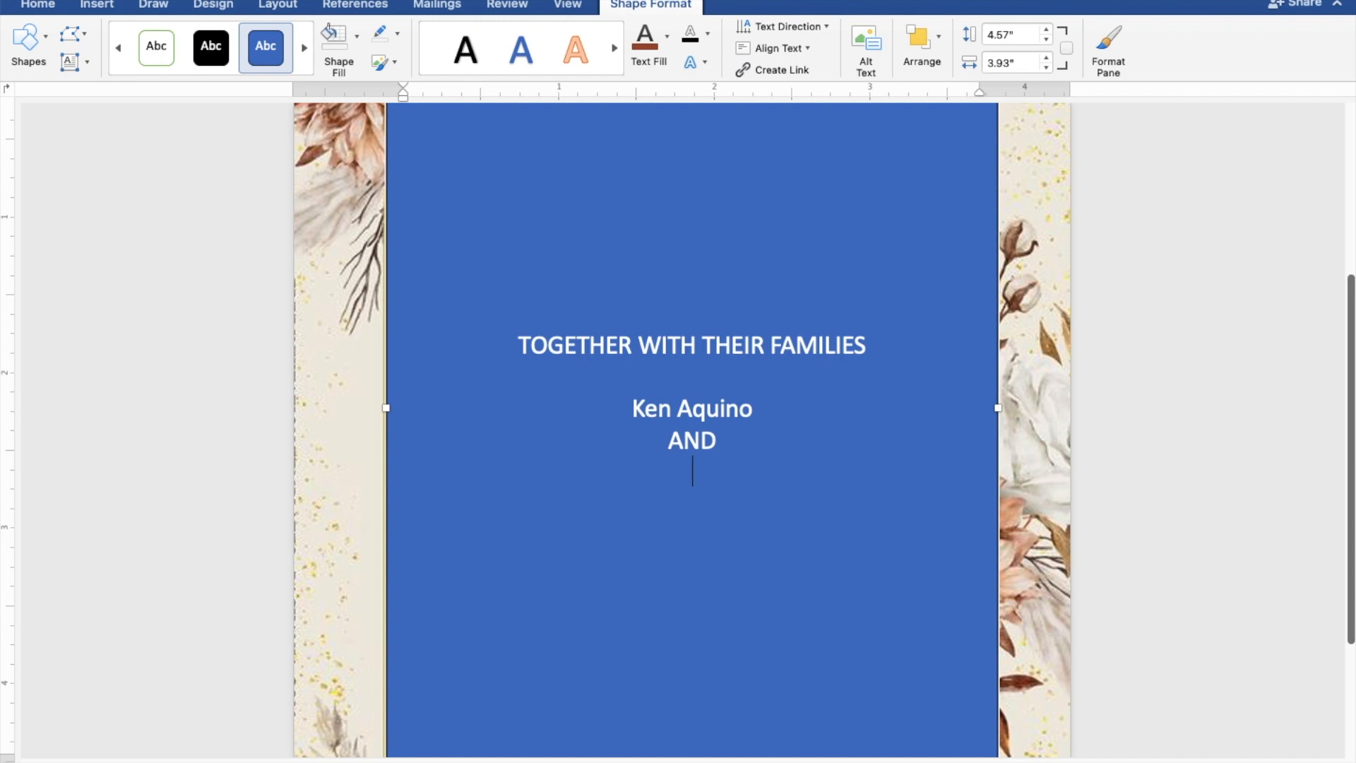
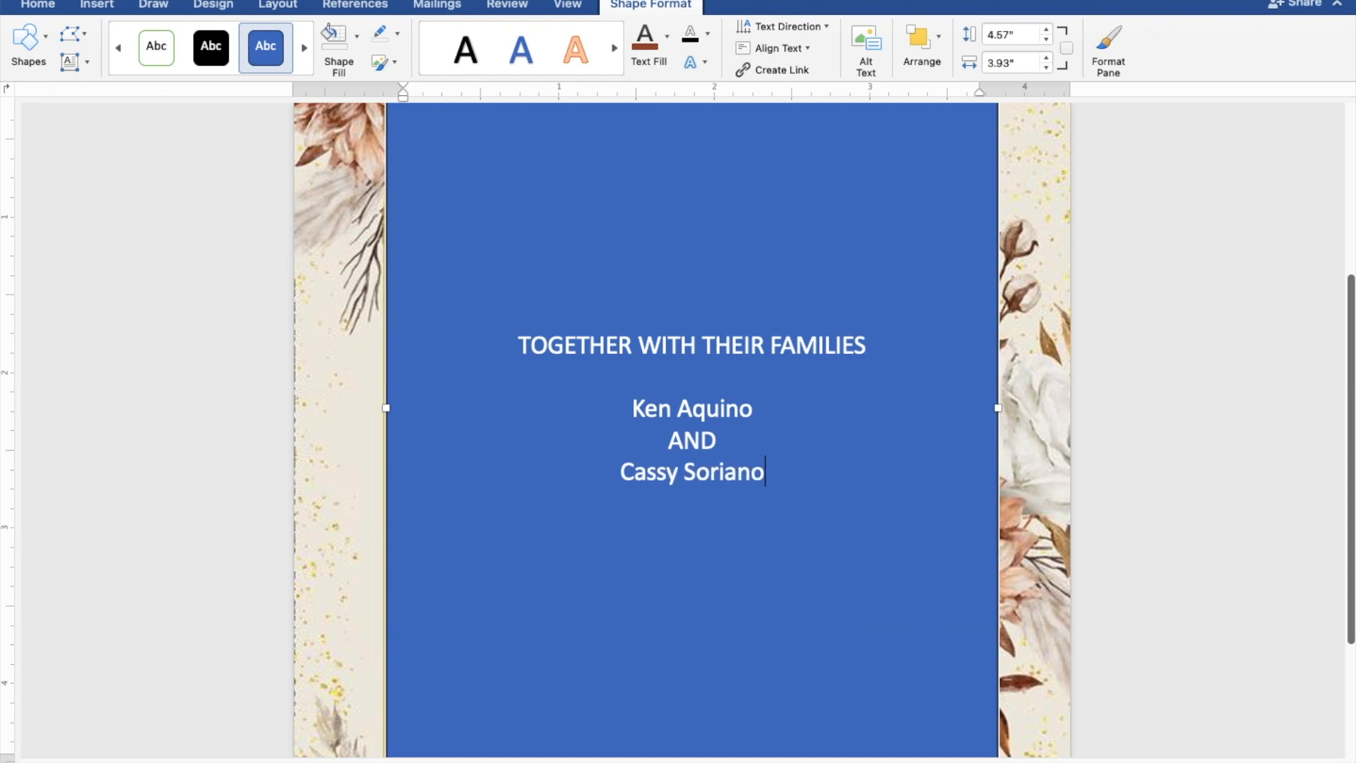
pyautogui.press('Return')
pyautogui.press('Return')
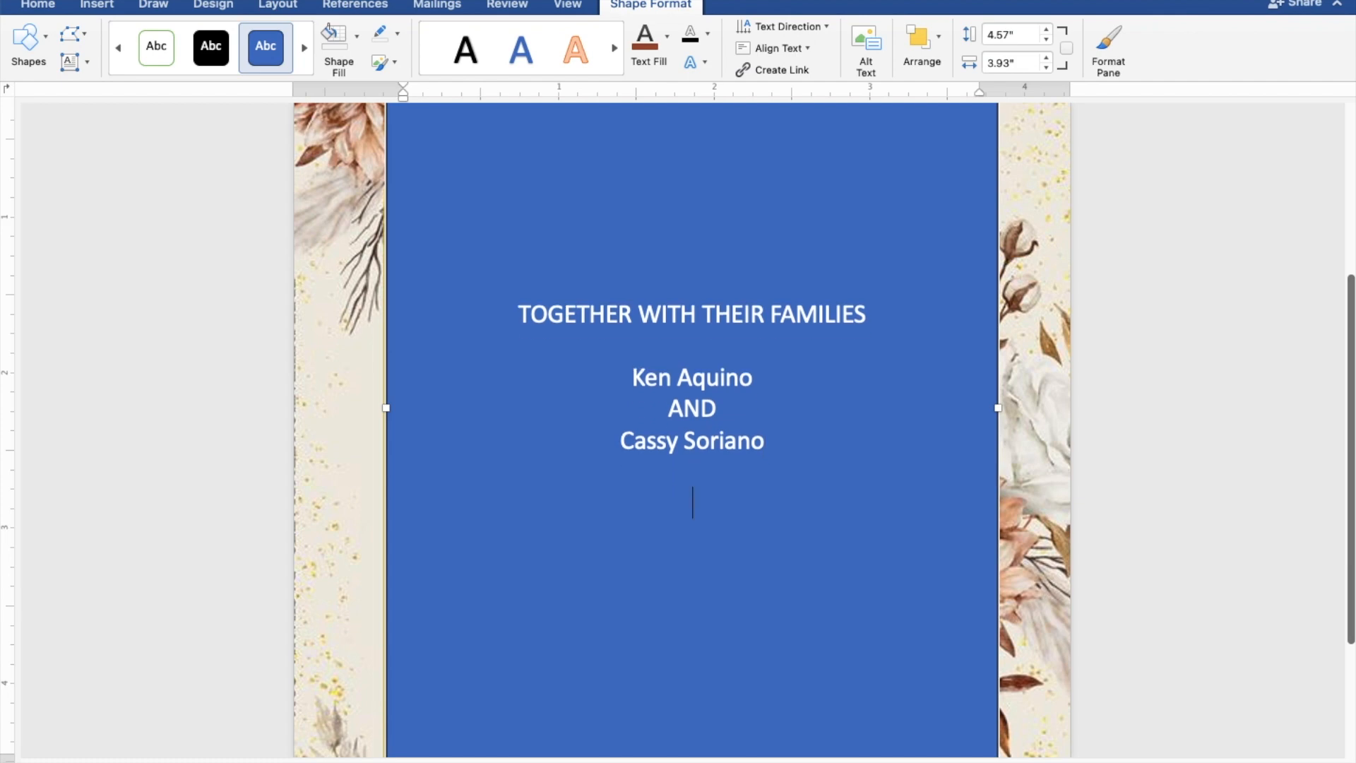
# Add 'REQUEST THE PLEASURE OF YOUR PRESENCE / AS THEY JOYFULLY UNITE IN MARRIAGE' and 'SUNDAY'.
pyautogui.write('REQUEST T')
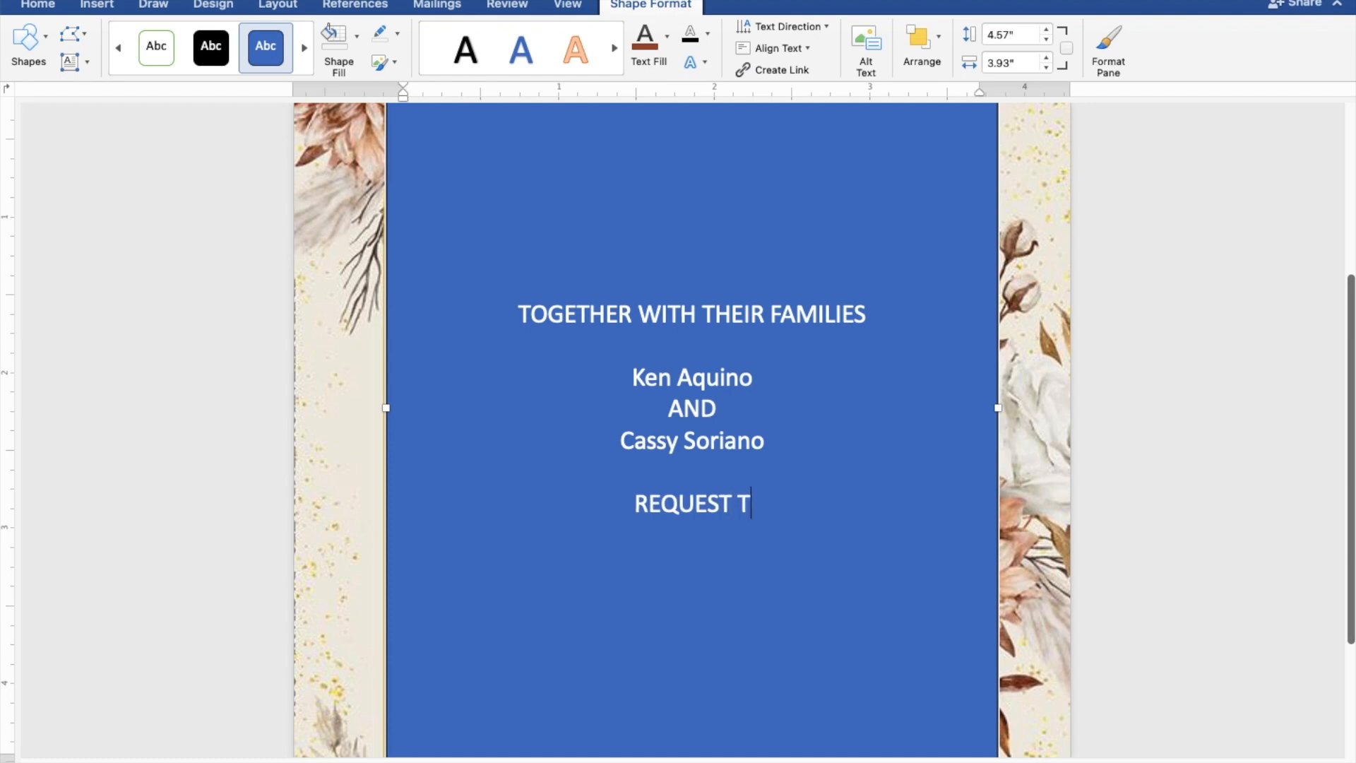
pyautogui.write('HE P')
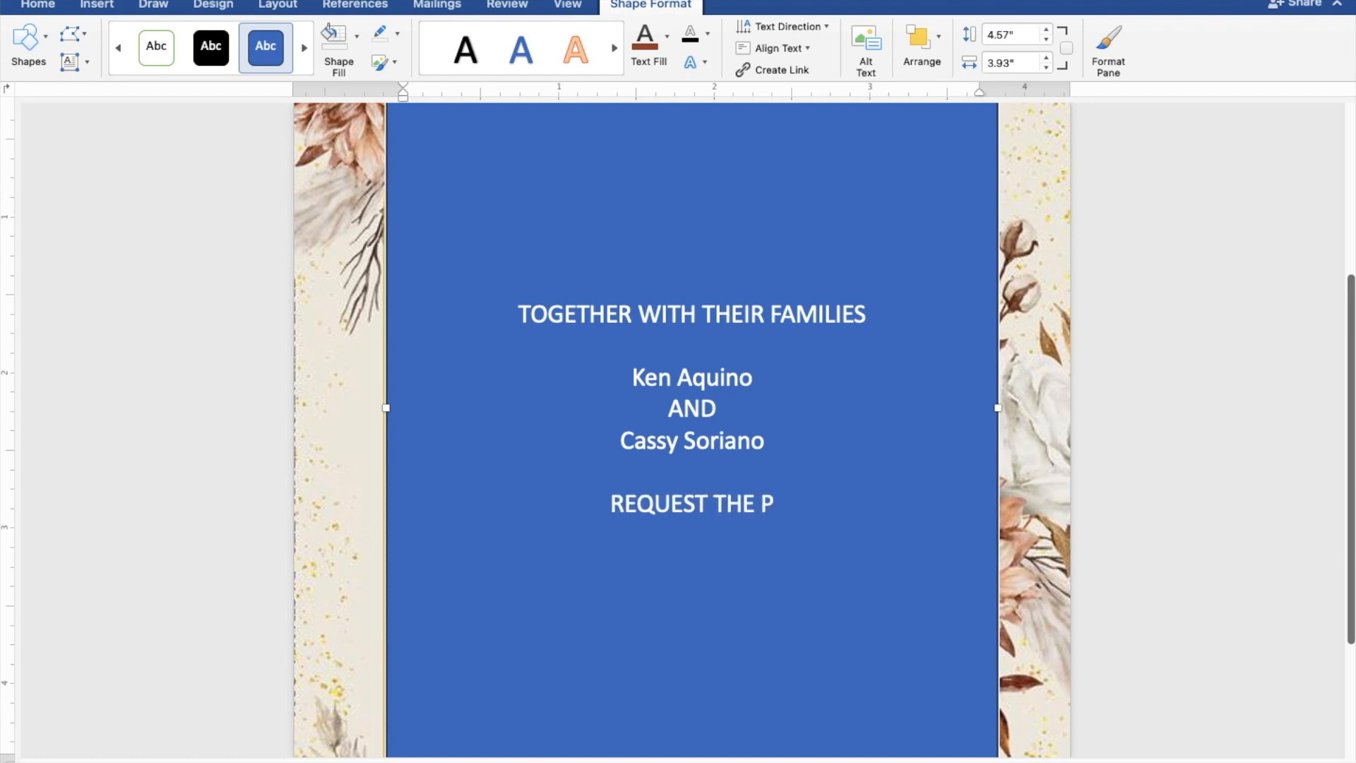
pyautogui.write('LEA')
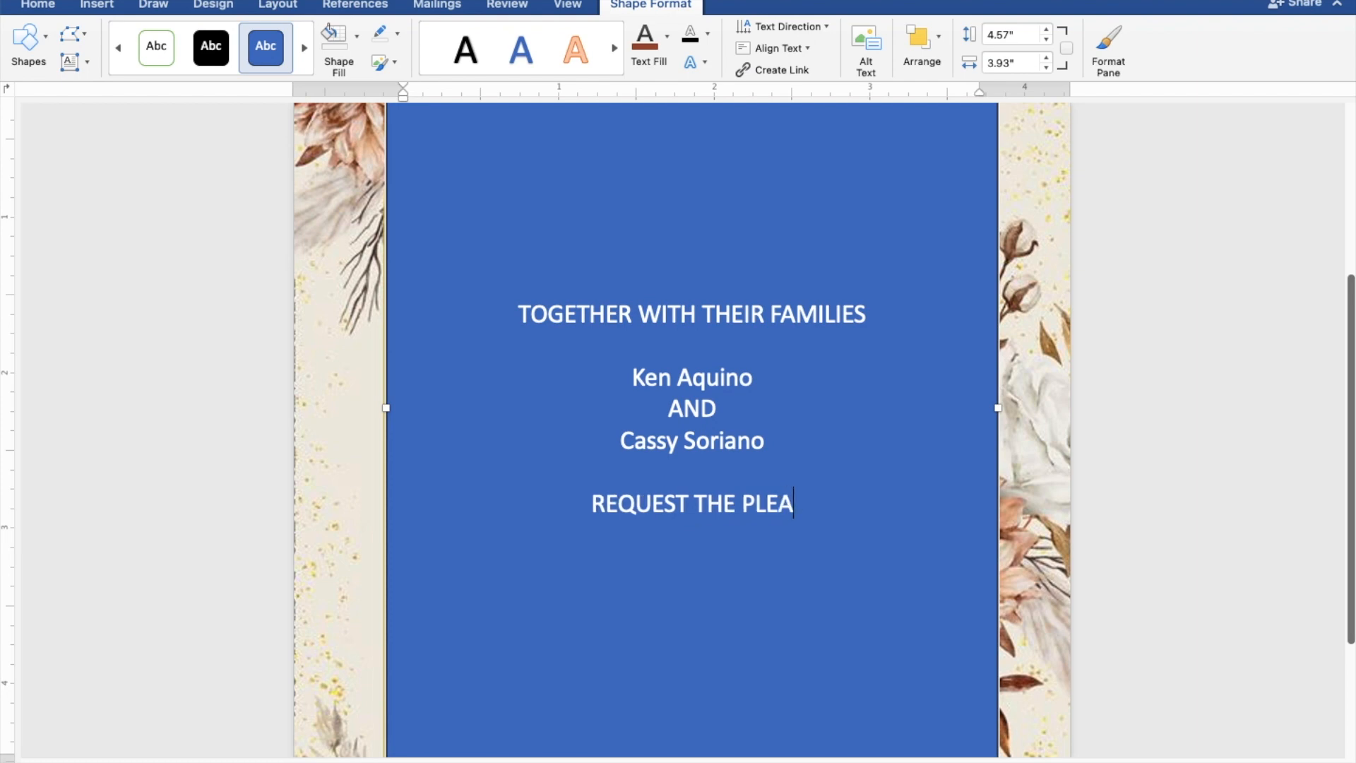
pyautogui.write('SUR')
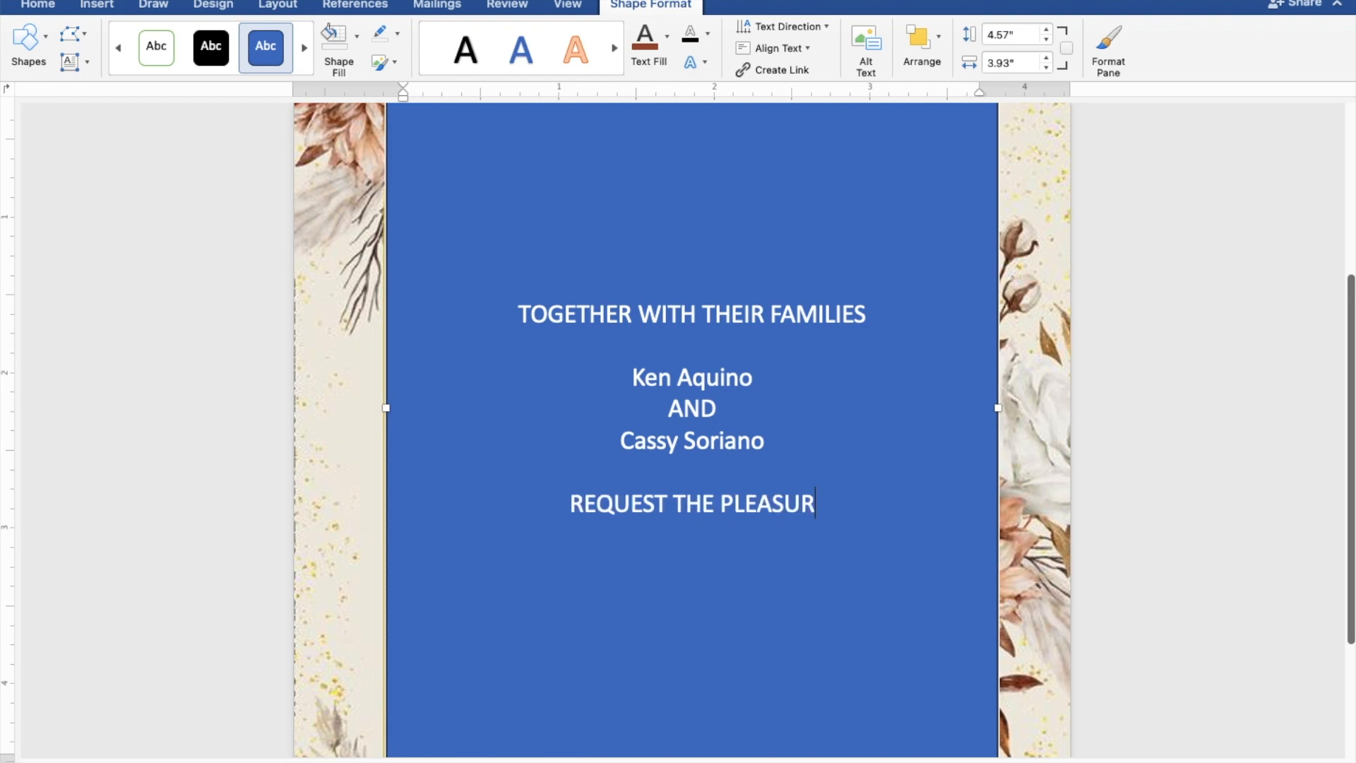
pyautogui.write('E OF')
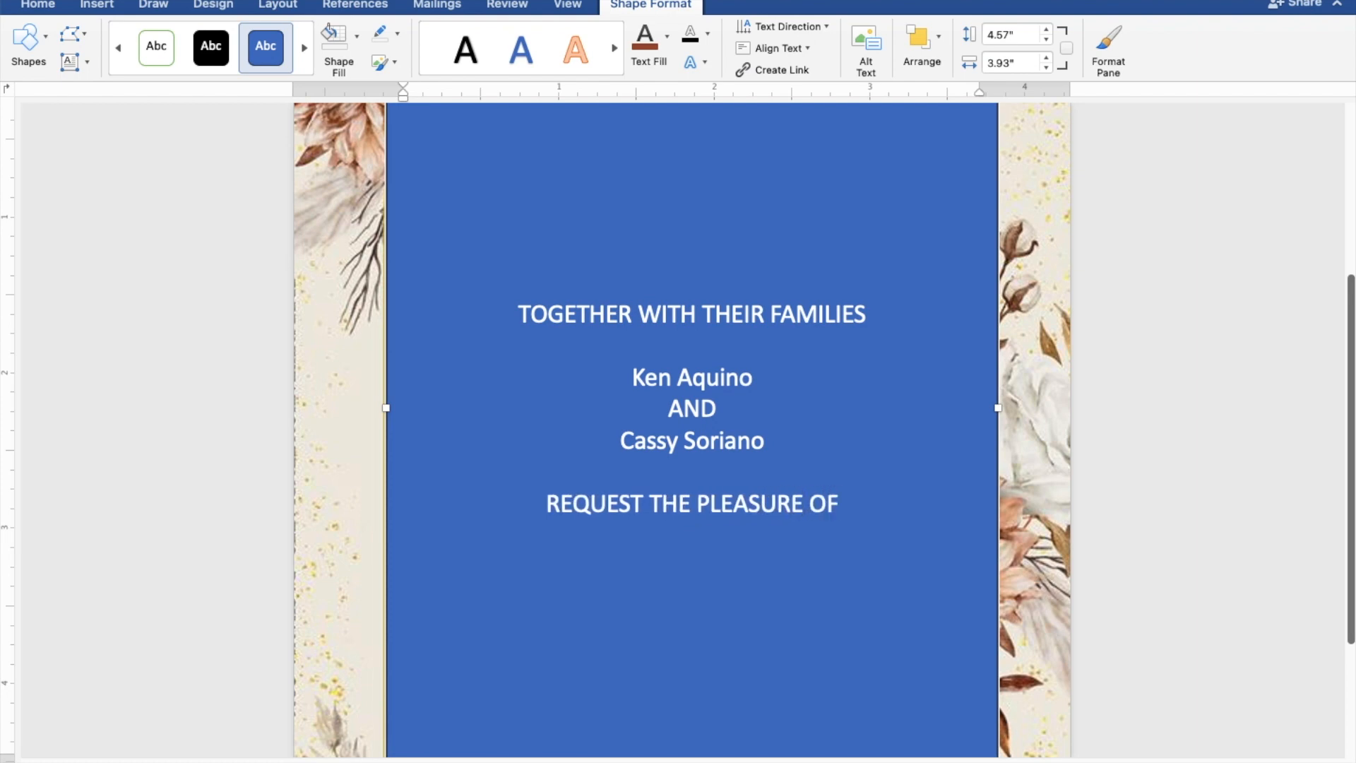
pyautogui.write(' YO')
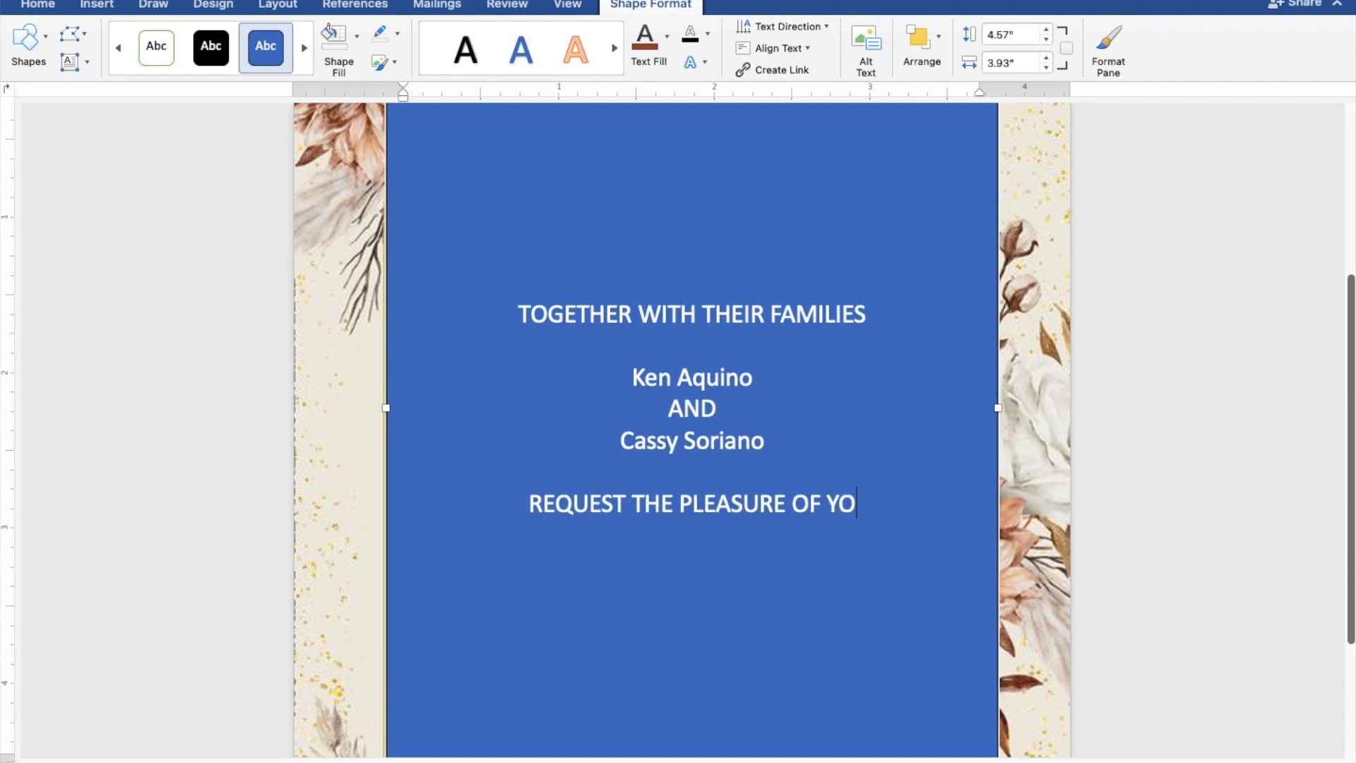
pyautogui.write('UR ')
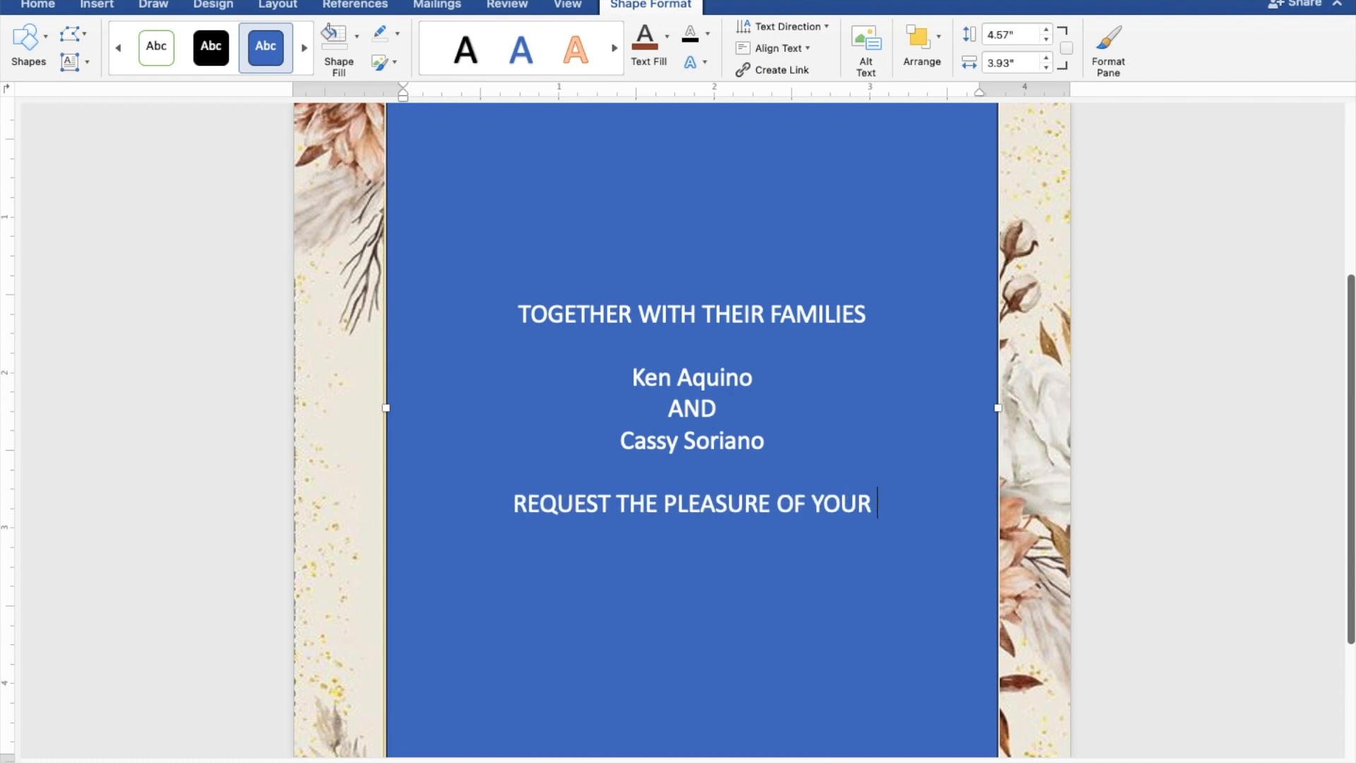
pyautogui.write('PRE')
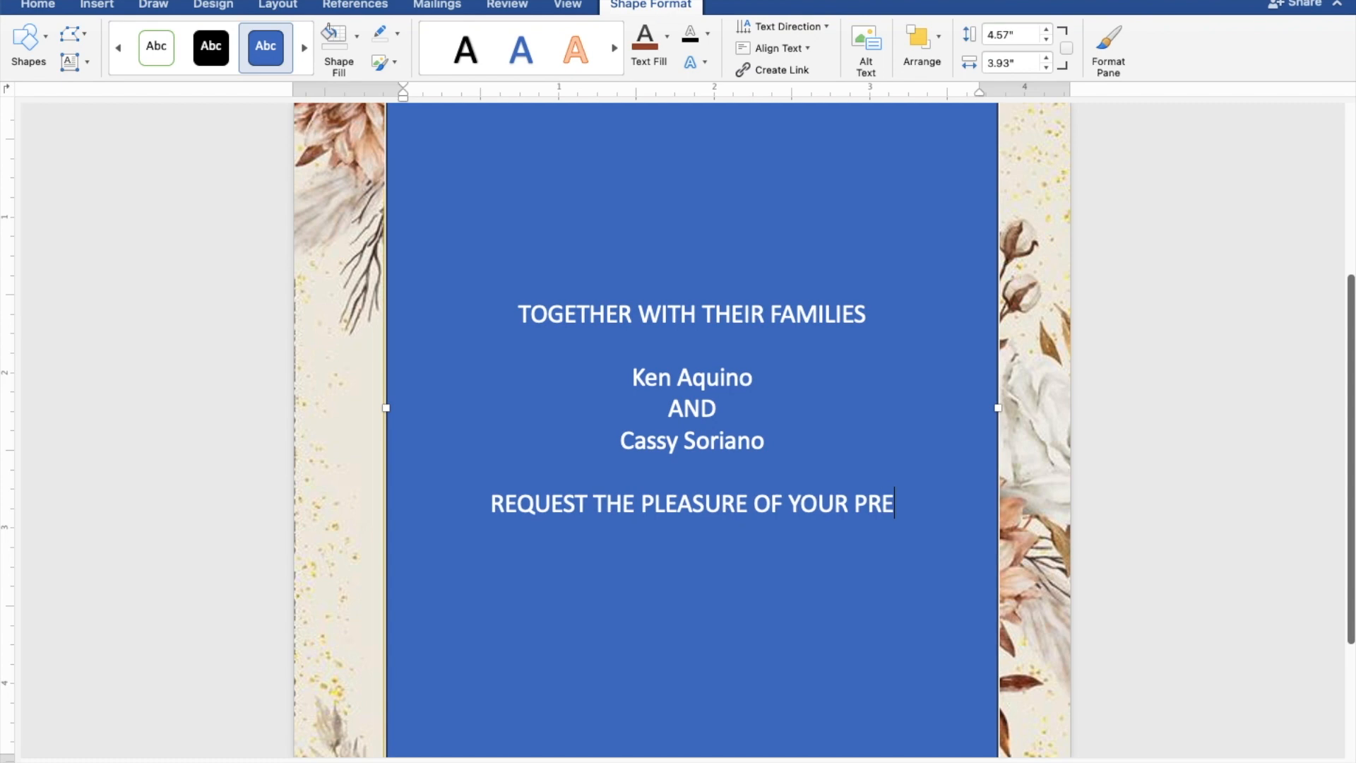
pyautogui.write('SENCE')
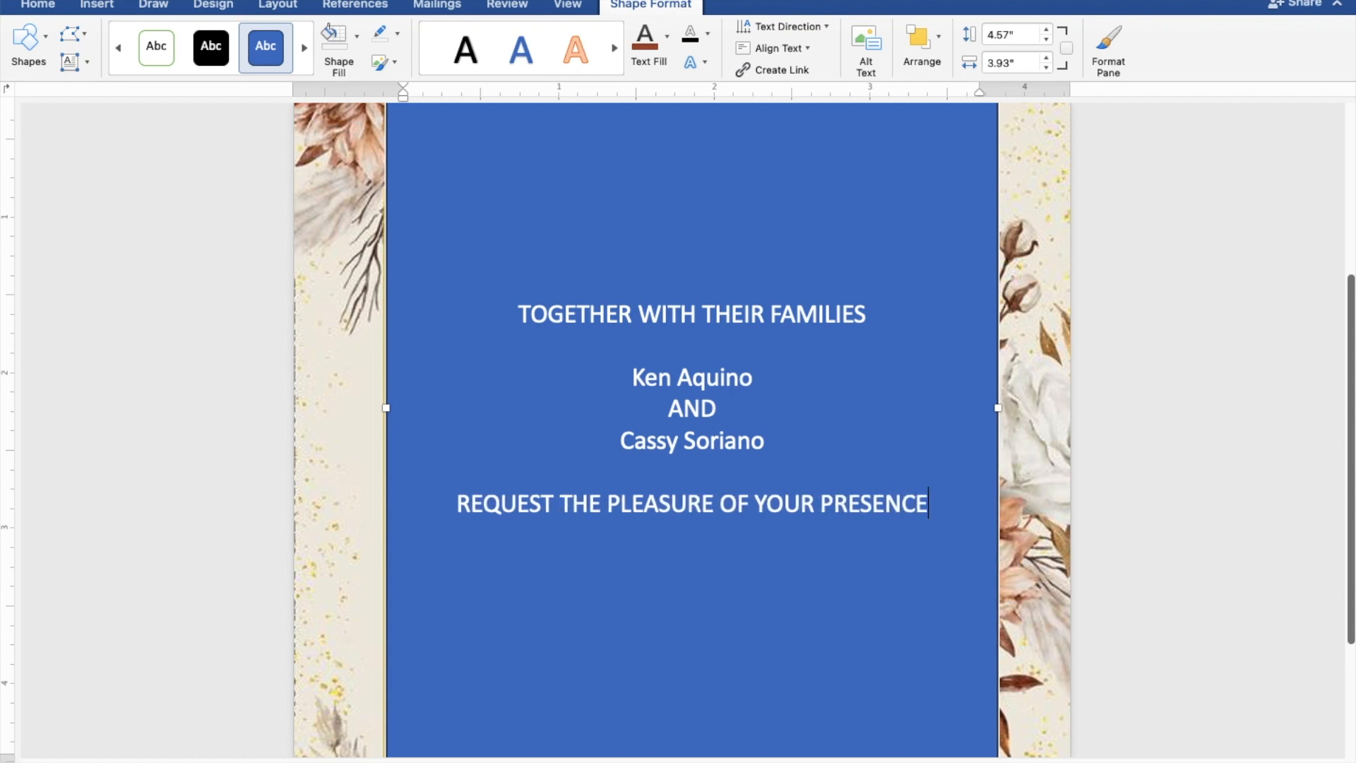
pyautogui.press('Return')
pyautogui.write('AS')
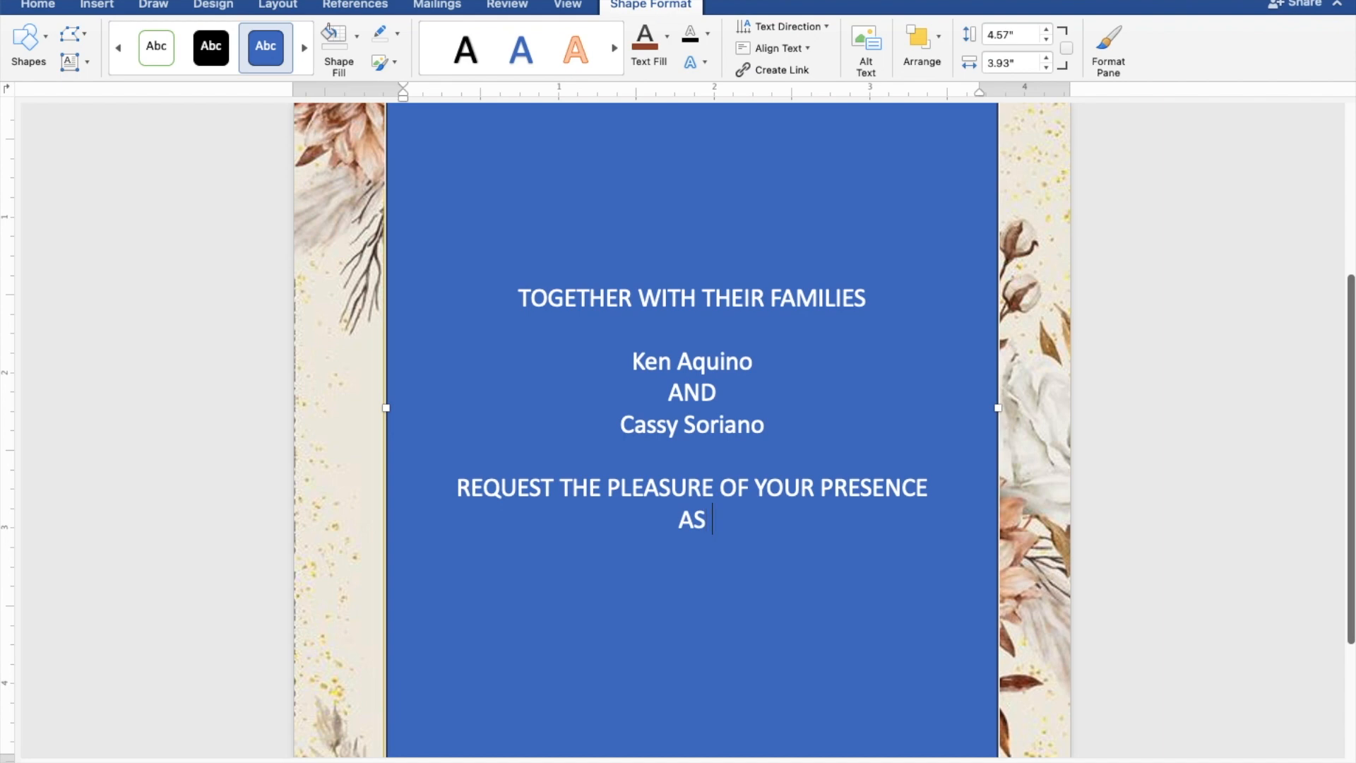
pyautogui.write(' THE')
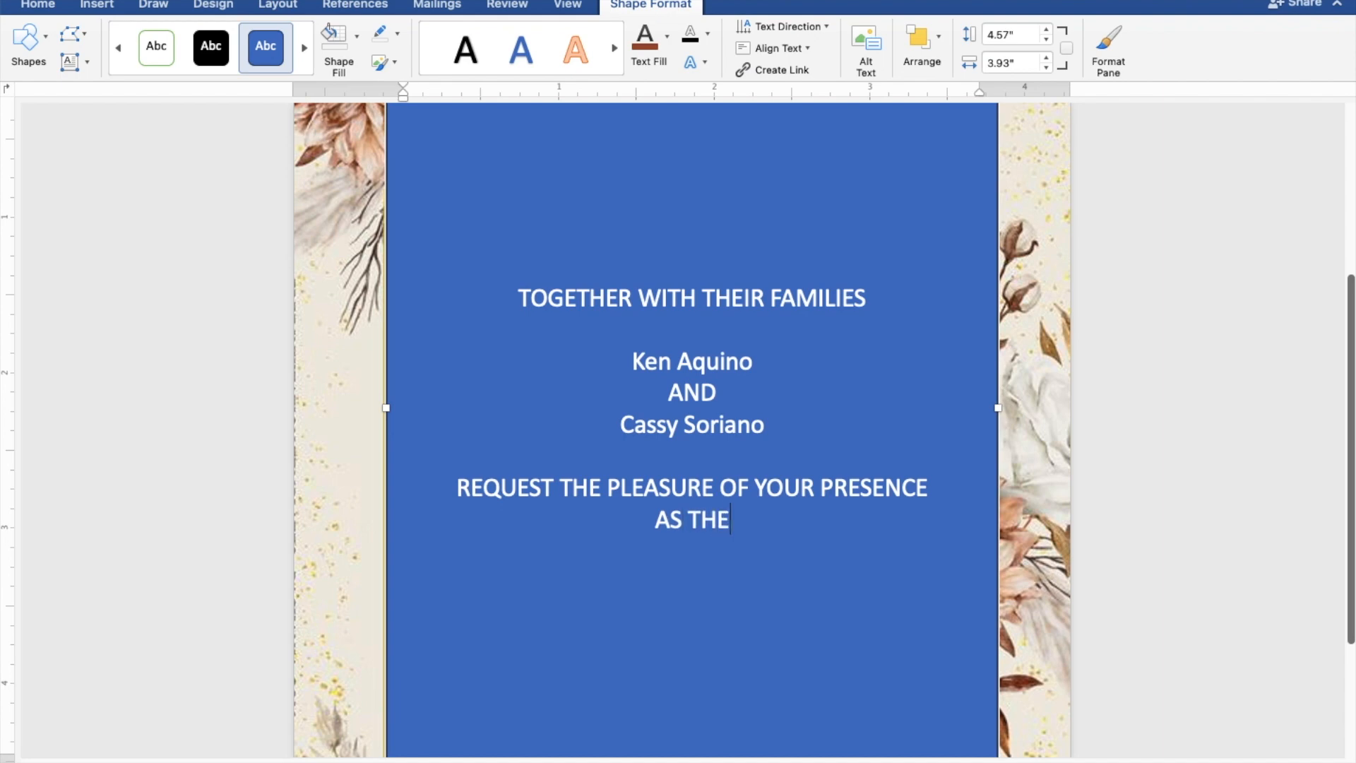
pyautogui.write('Y JOYF')
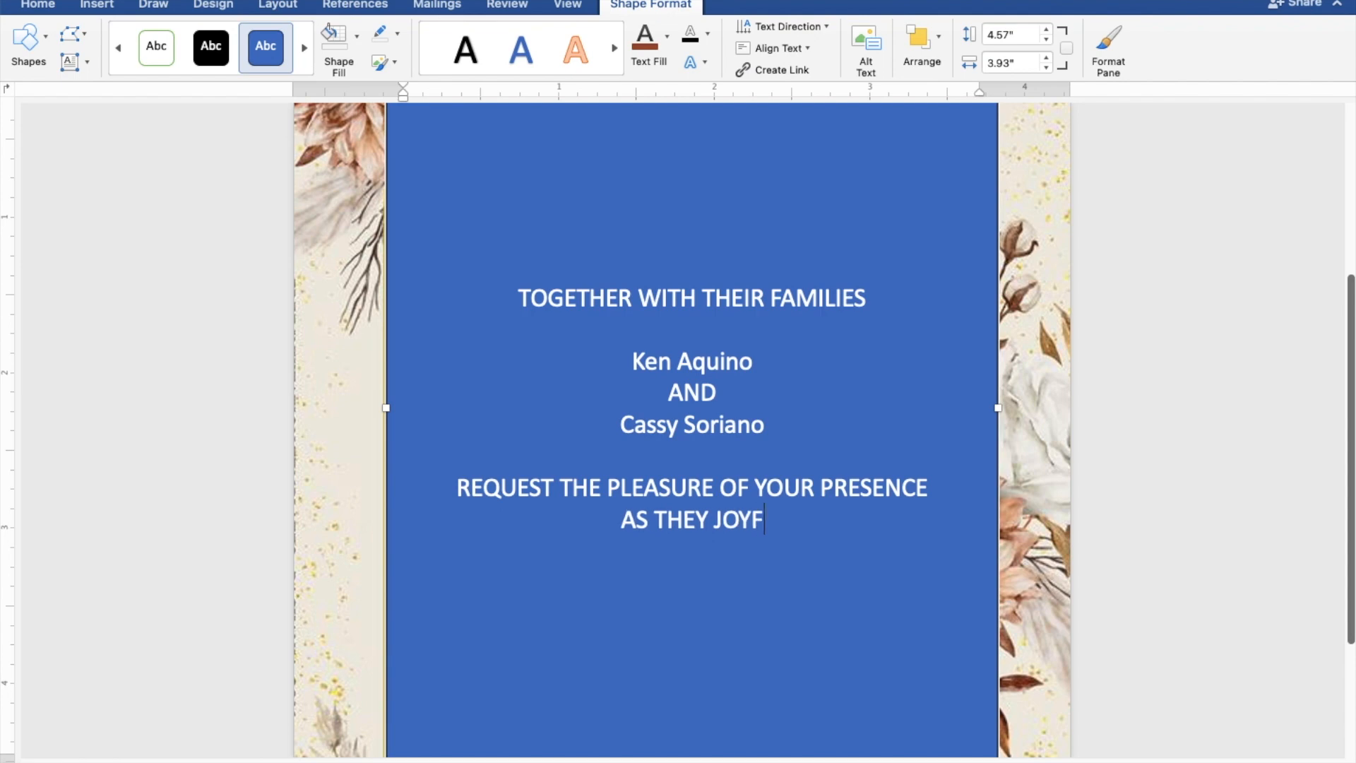
pyautogui.write('ULL')
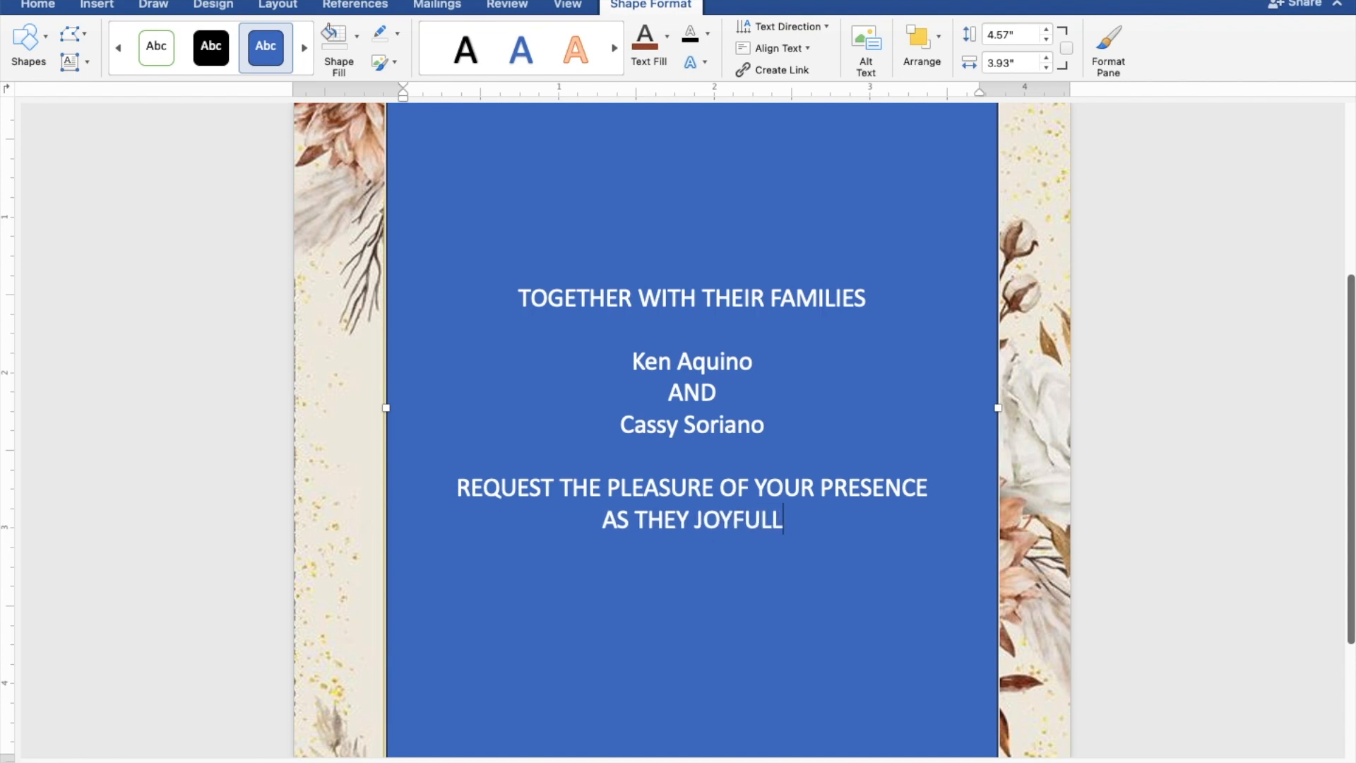
pyautogui.write('Y UNIT')
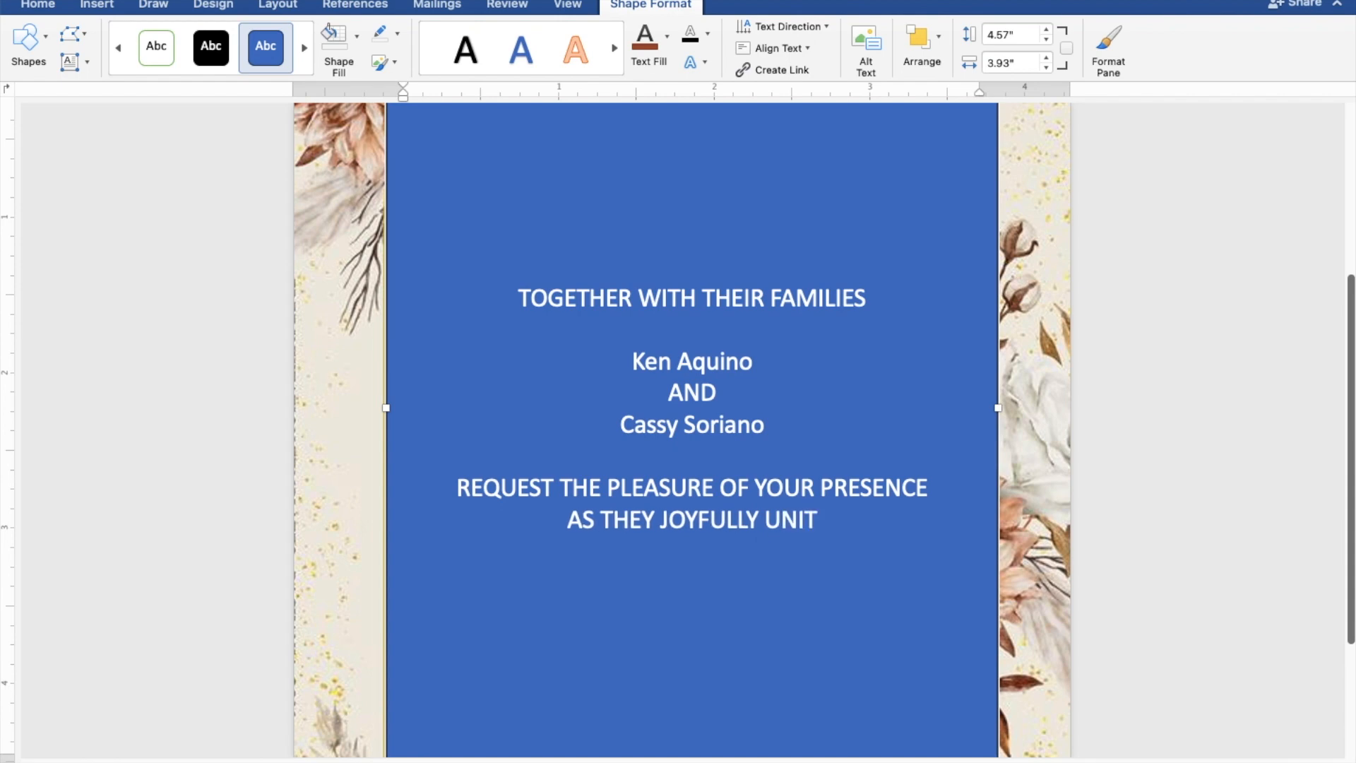
pyautogui.write('E I')
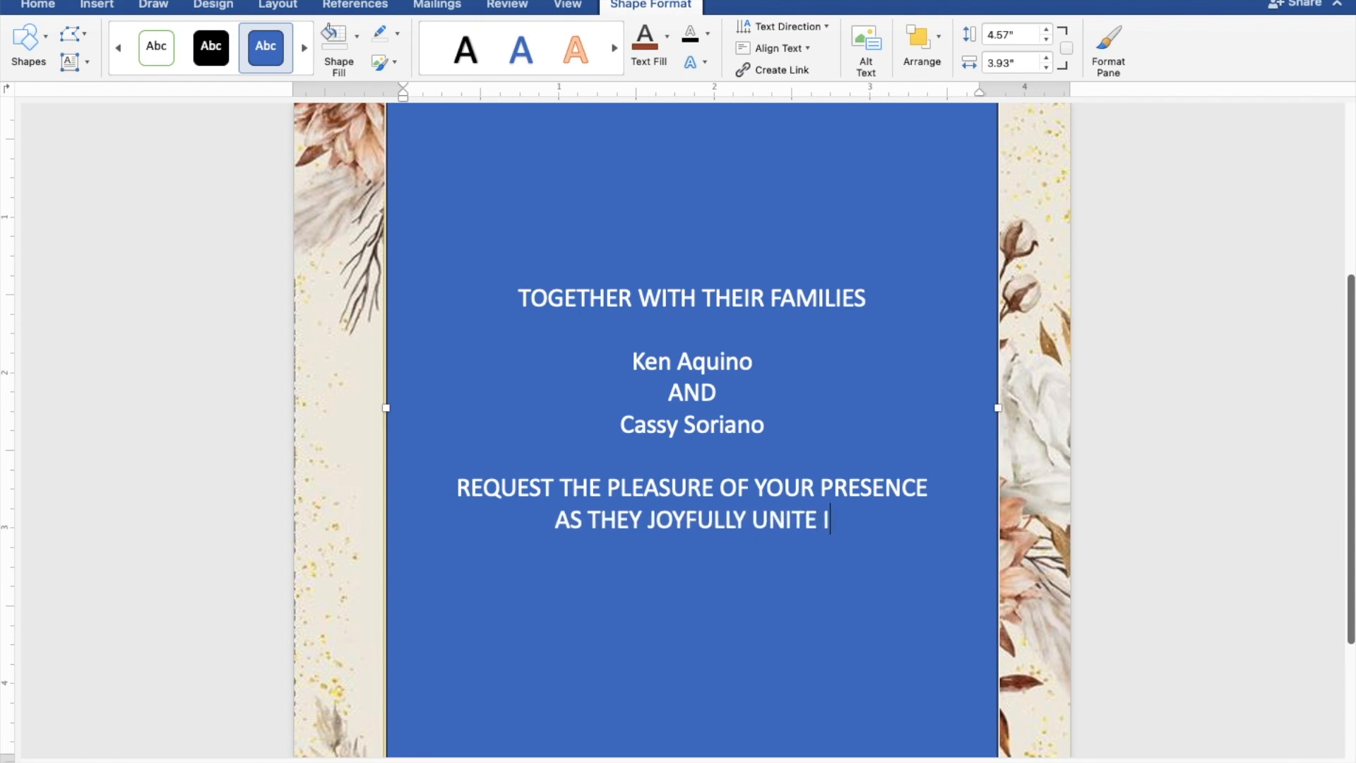
pyautogui.write('N MA')
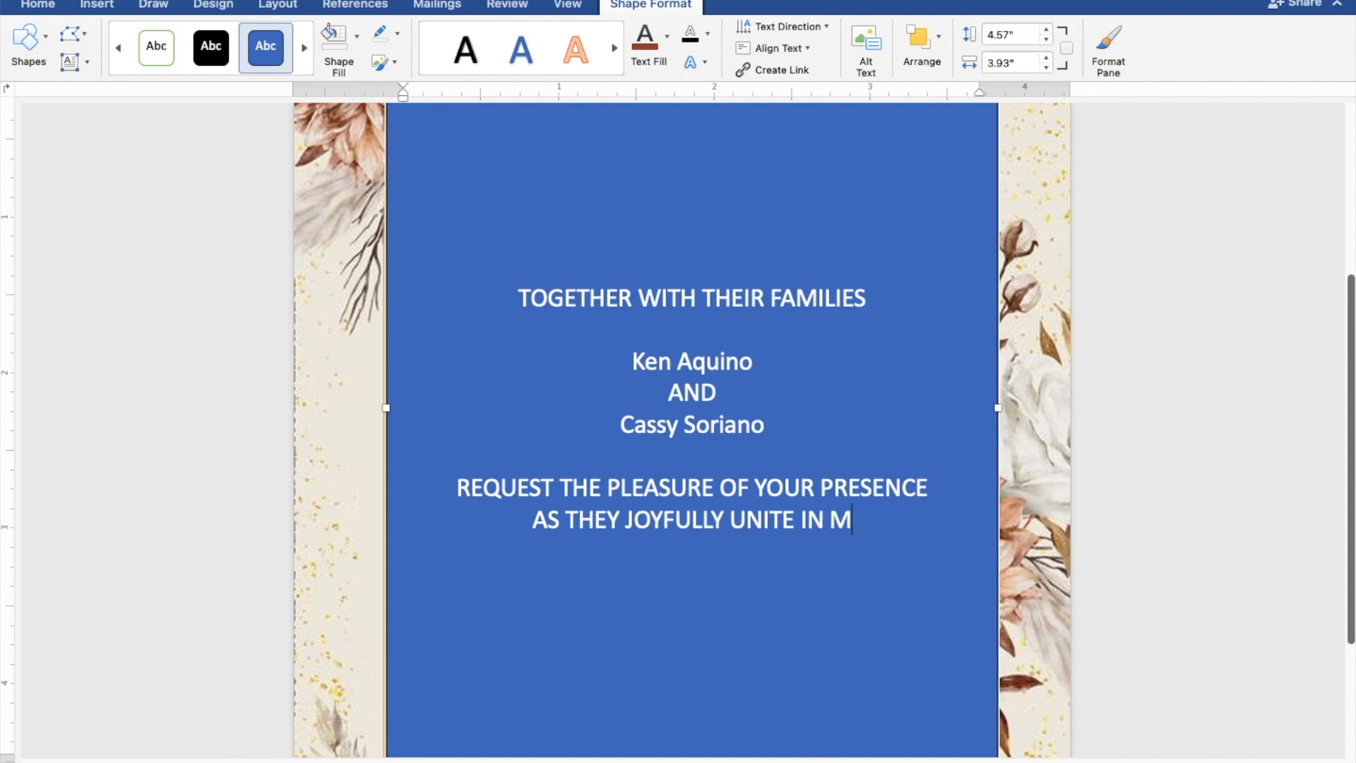
pyautogui.write('RIAGE')
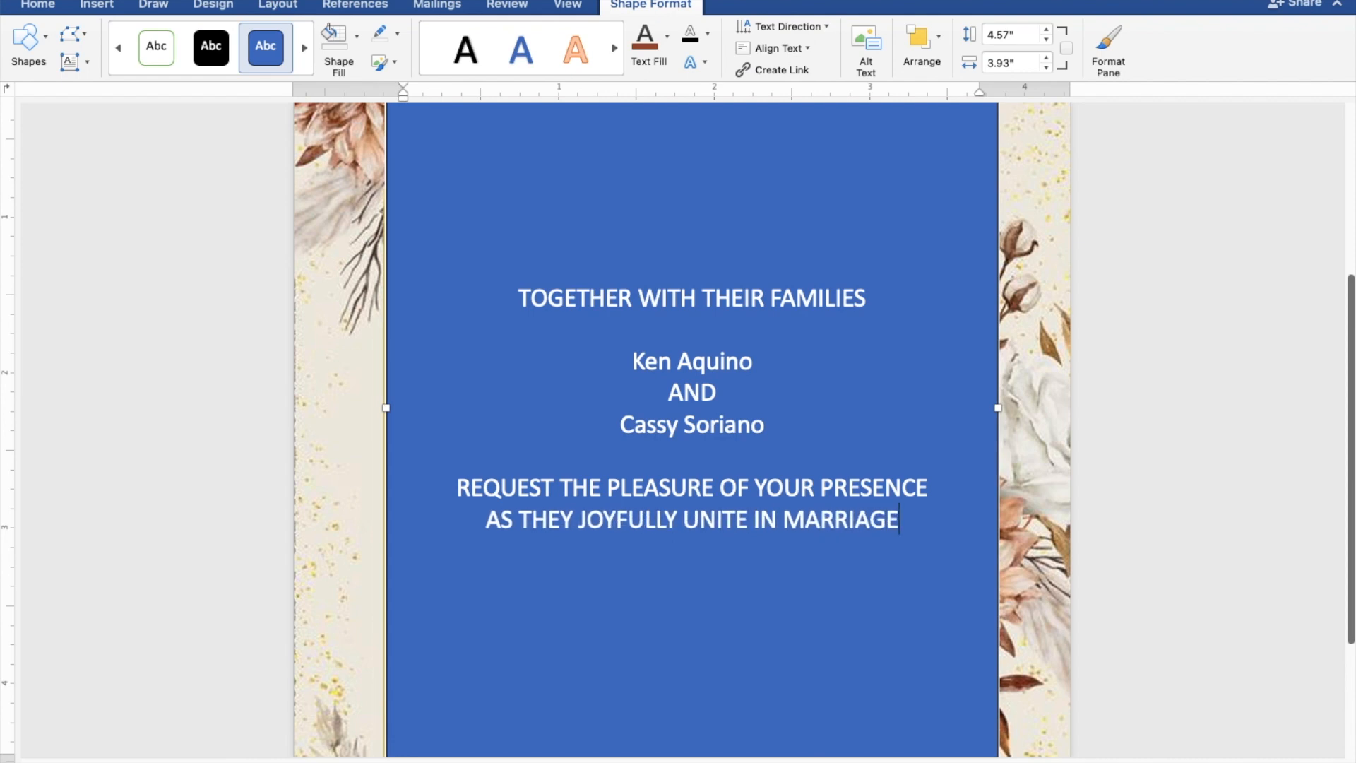
pyautogui.press('Return')
pyautogui.press('Return')
pyautogui.write('SUNDAY')
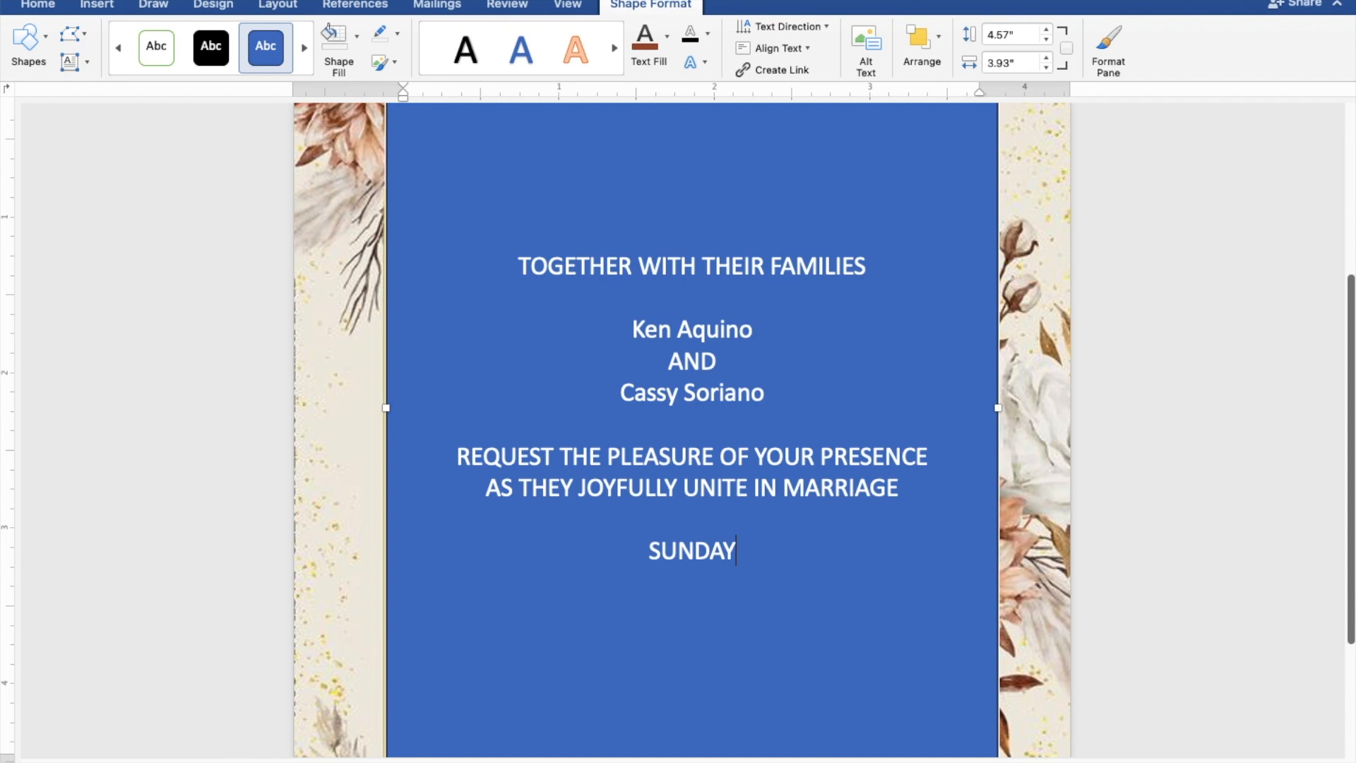
# Add the date 'AUGUST 27, 2023' and '10:00 IN THE MORNING' on new lines.
pyautogui.press('Return')
pyautogui.write('A')
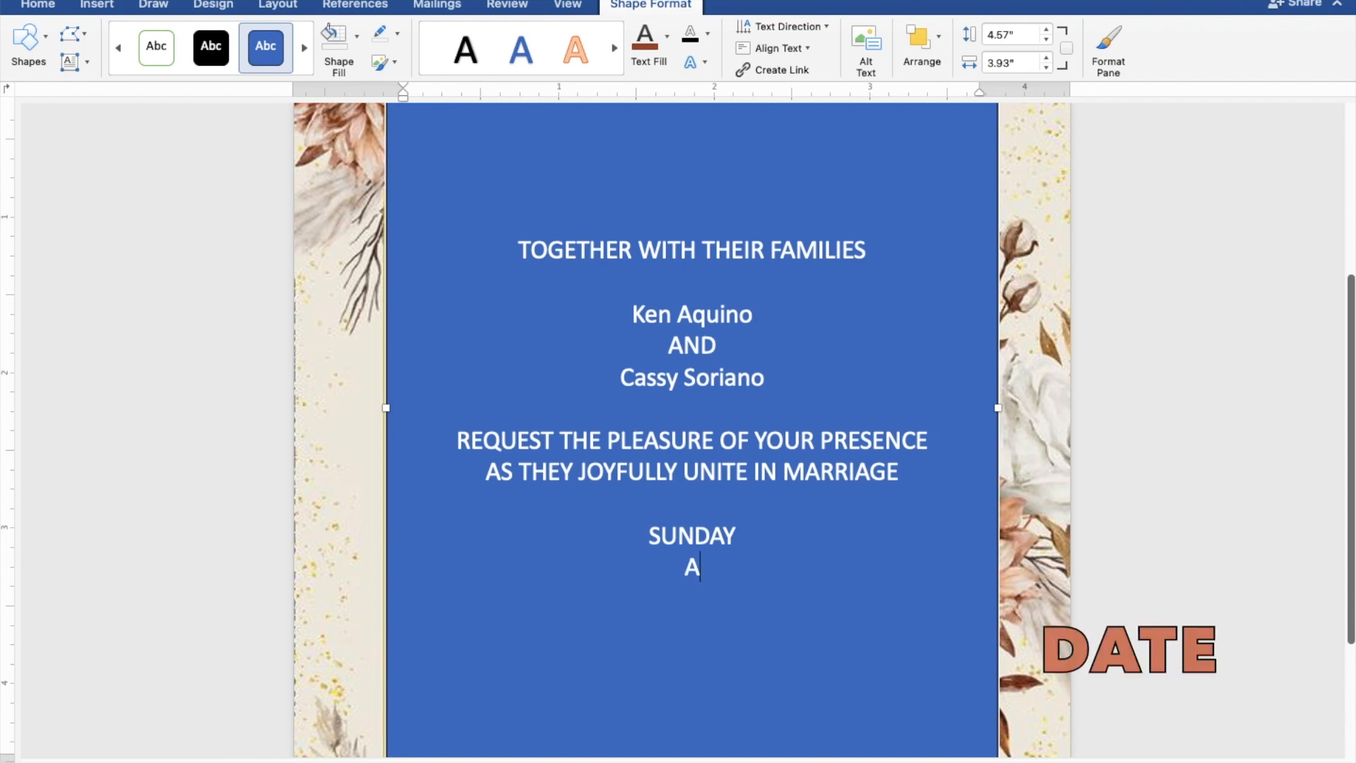
pyautogui.write('UGUST 27, 2023')
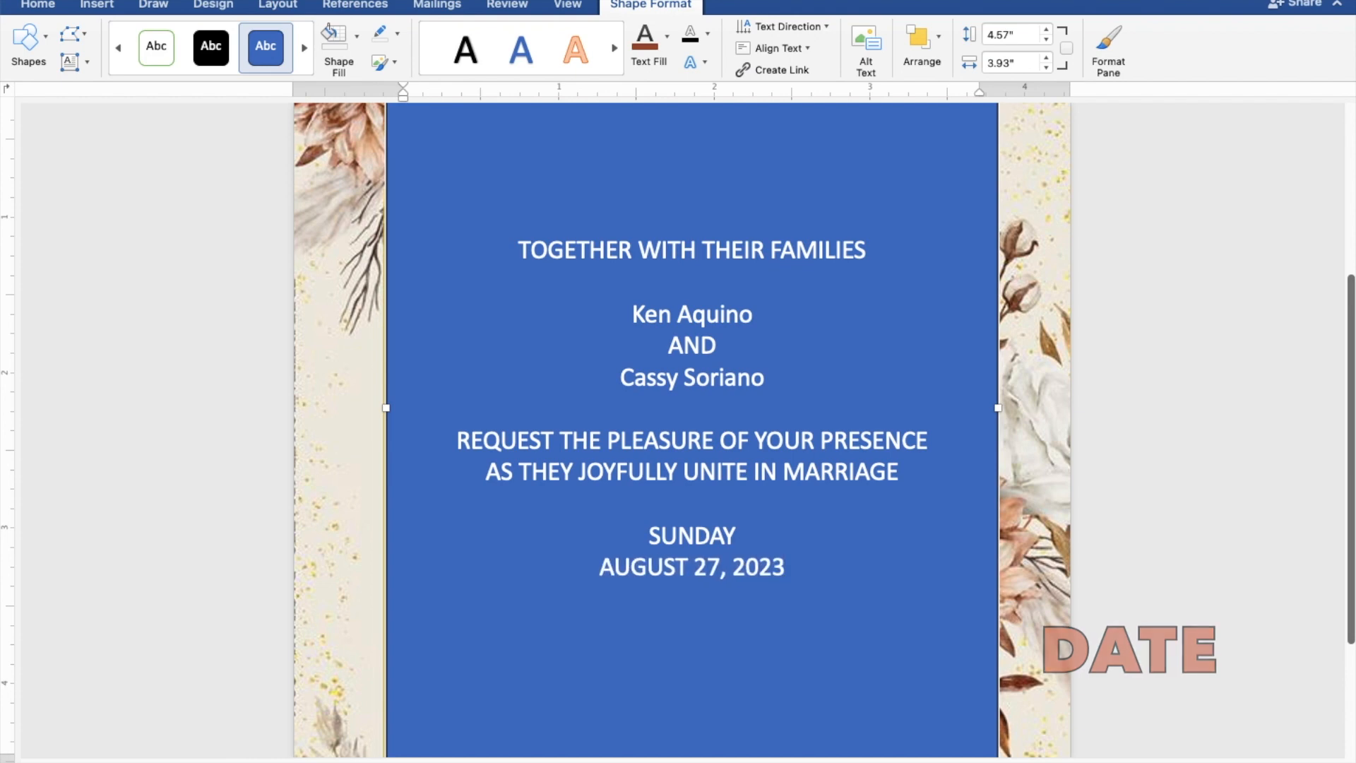
pyautogui.press('Return')
pyautogui.write('1')
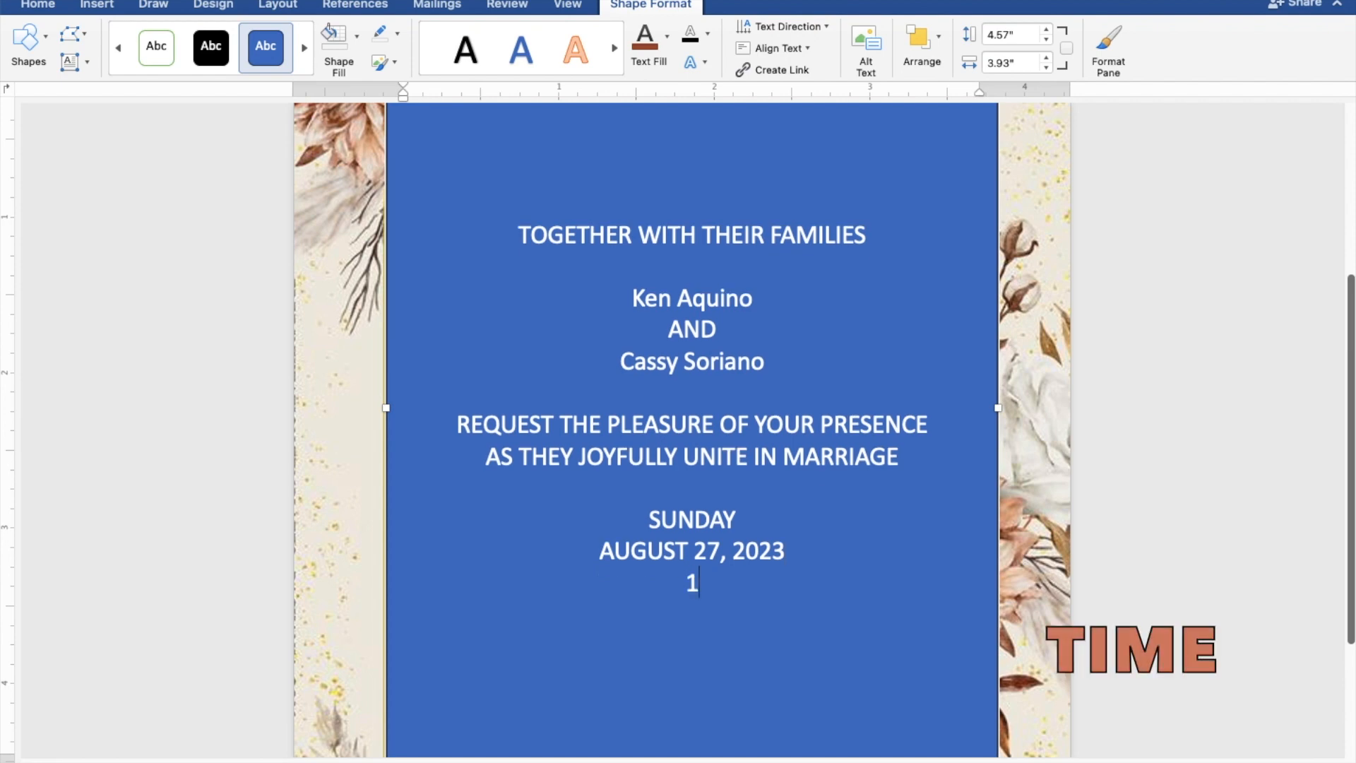
pyautogui.write('0:00 IN T')
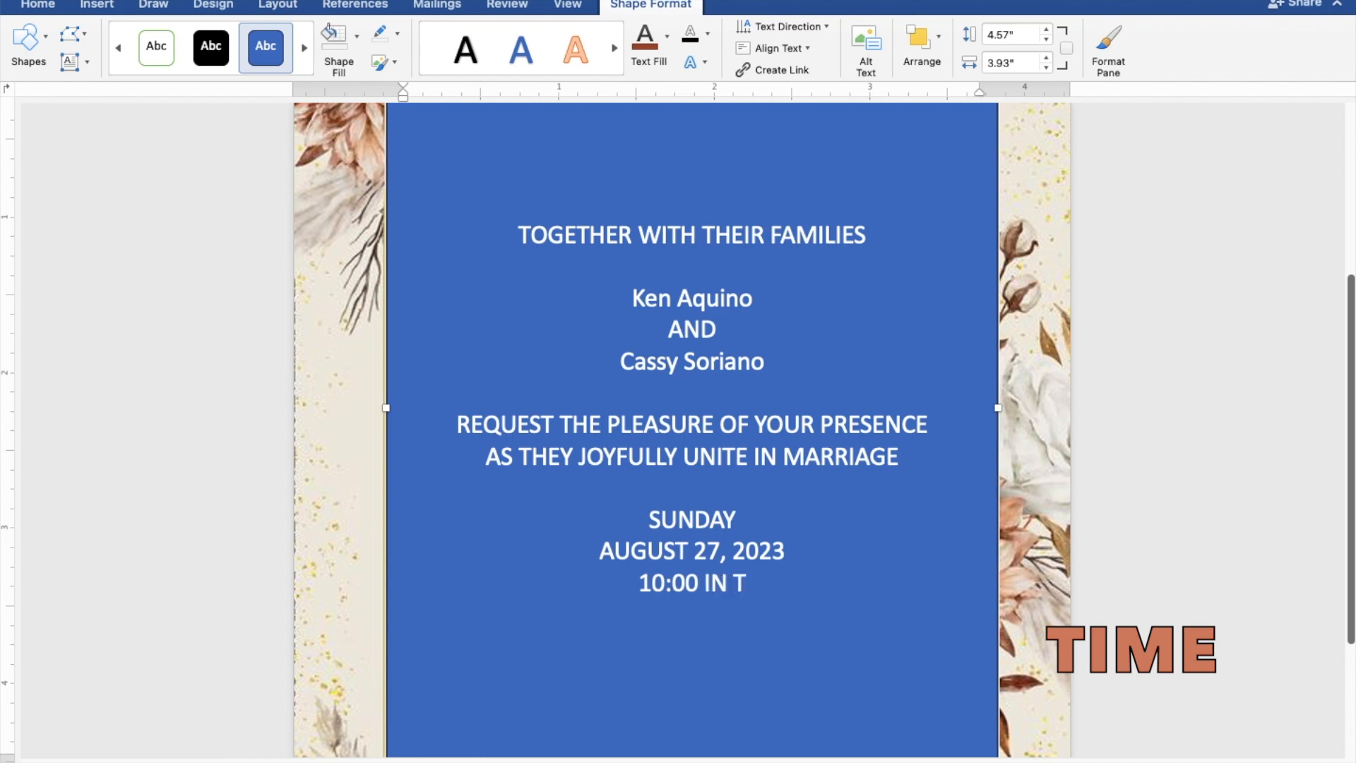
pyautogui.write('HE')
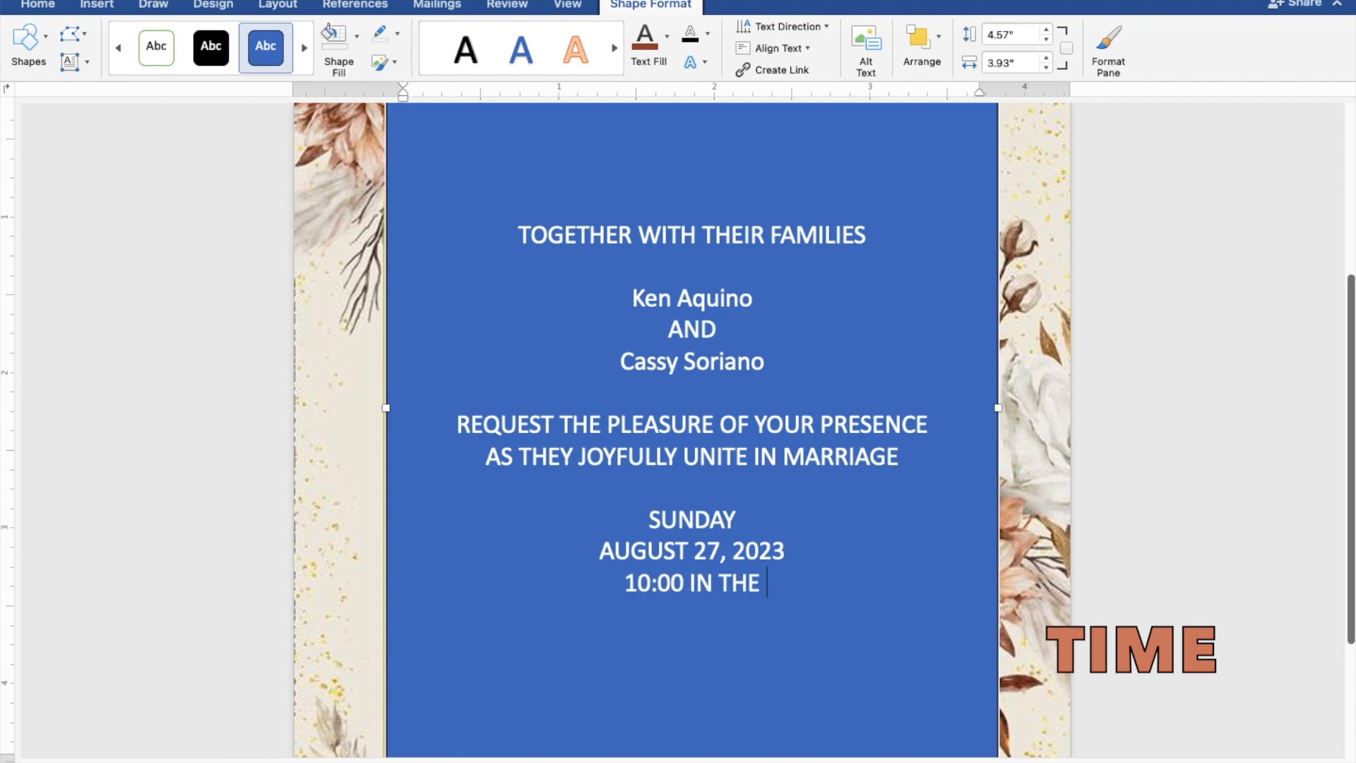
pyautogui.write(' MORNING')
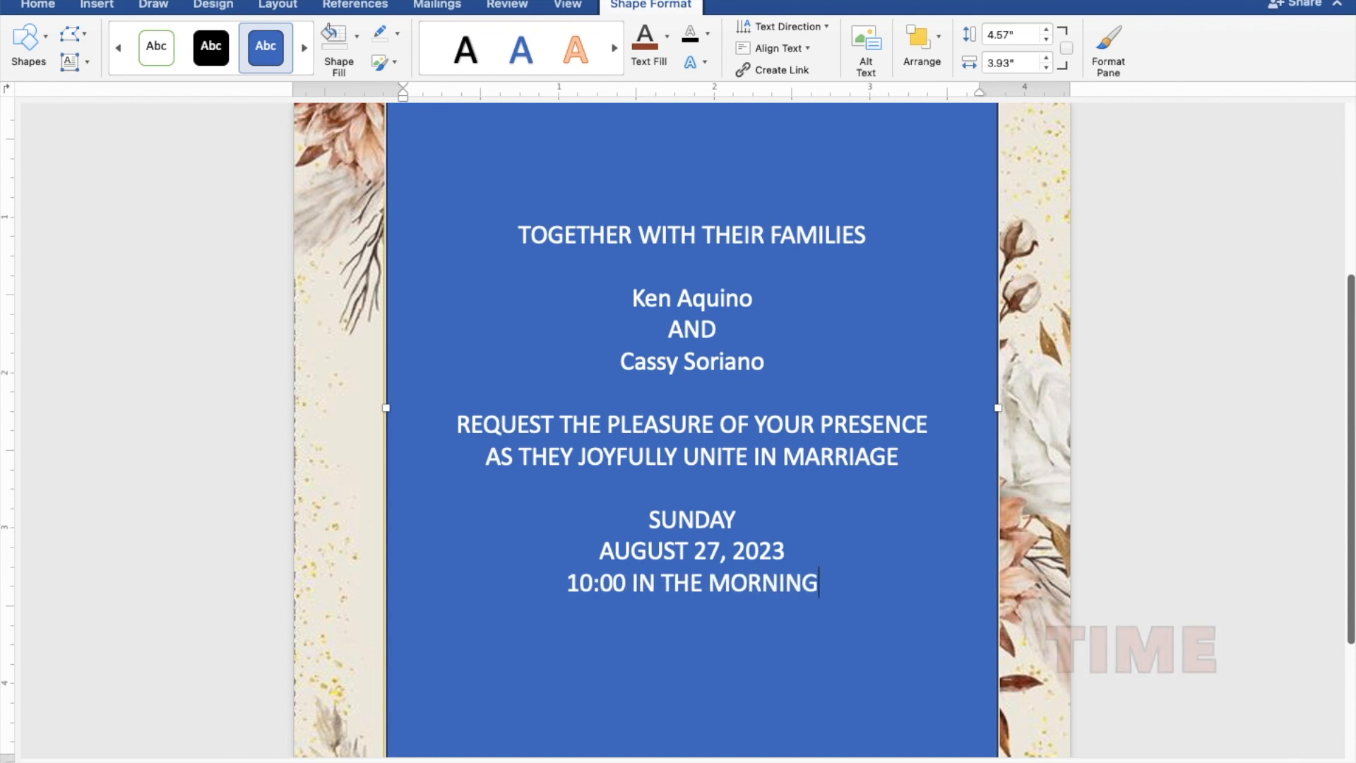
# Add 'ST. THOMAS AQUINAS PARISH CHURCH', 'MANGALDAN, PANGASINAN', a blank line, and 'Reception to follow'.
pyautogui.press('Return')
pyautogui.write('S')
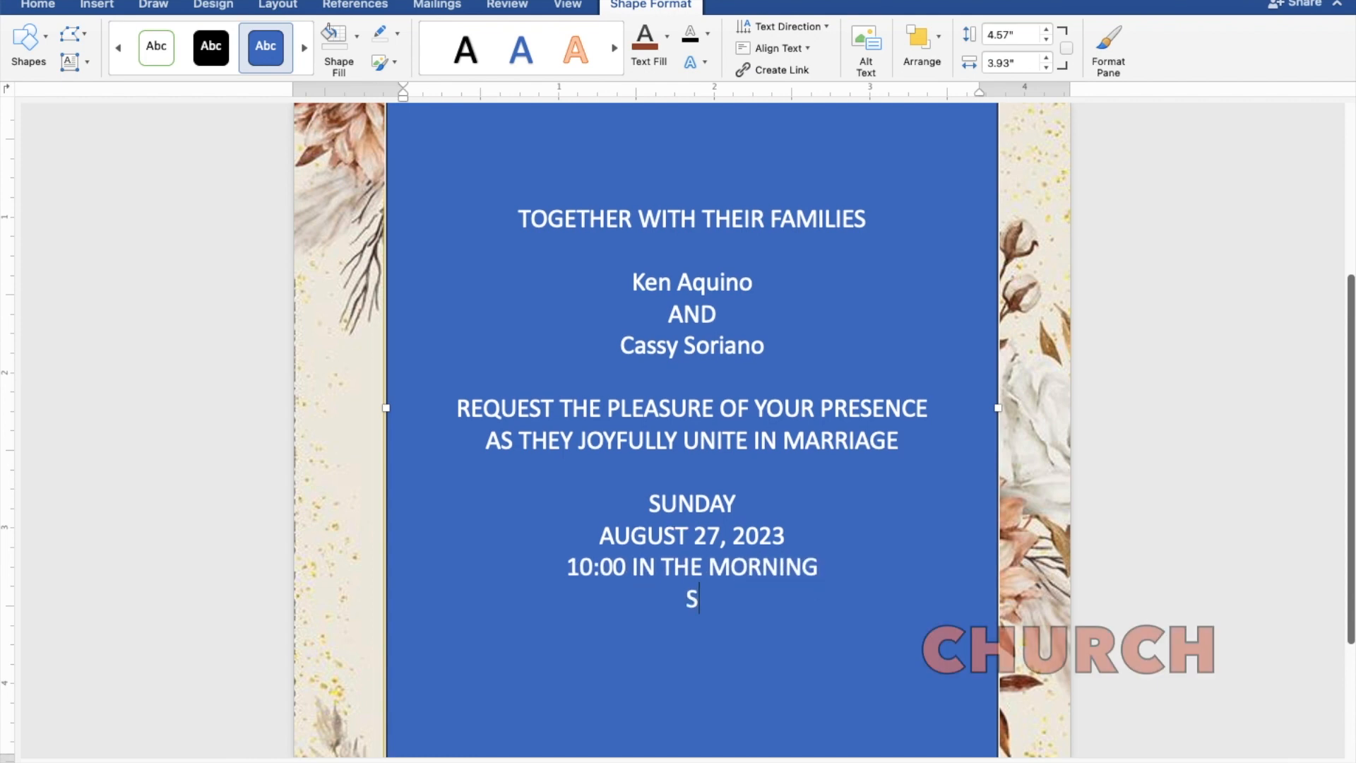
pyautogui.write('T. ')
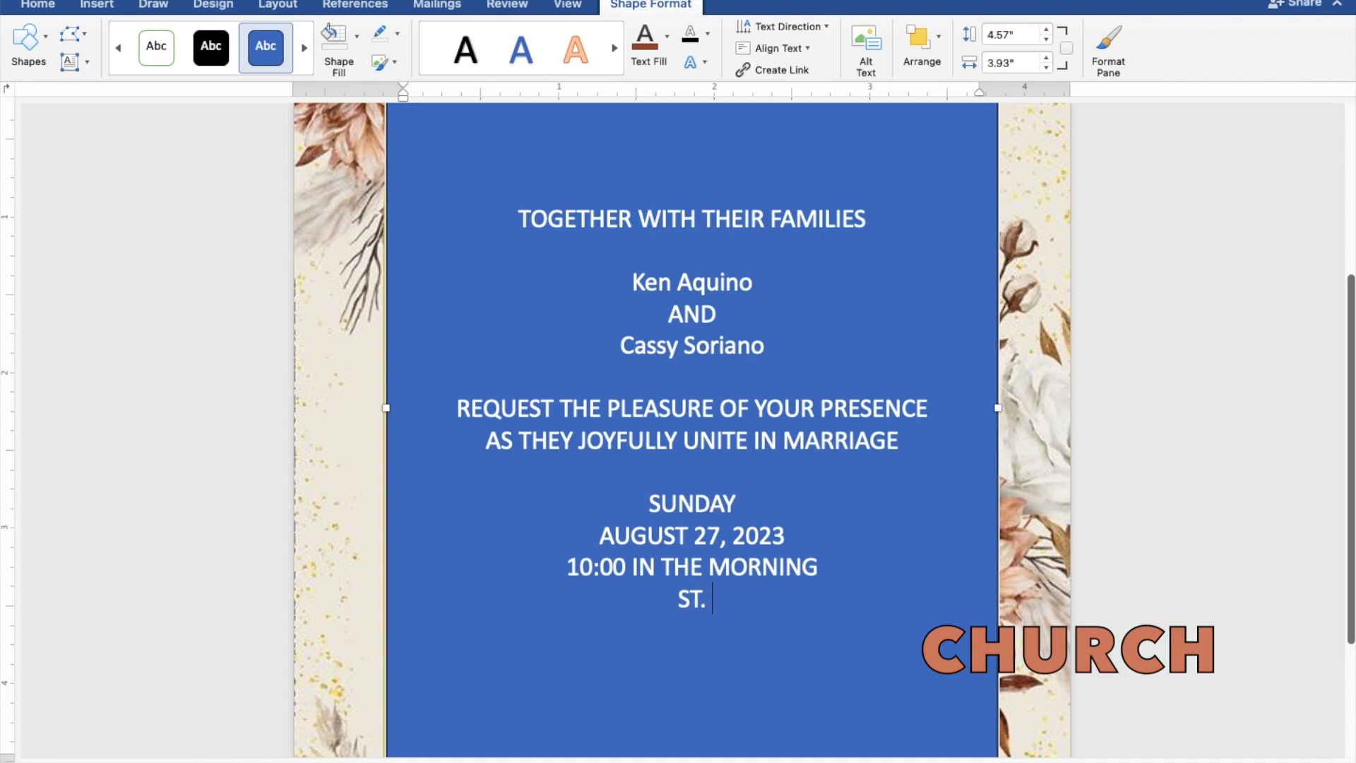
pyautogui.write('THOMAS')
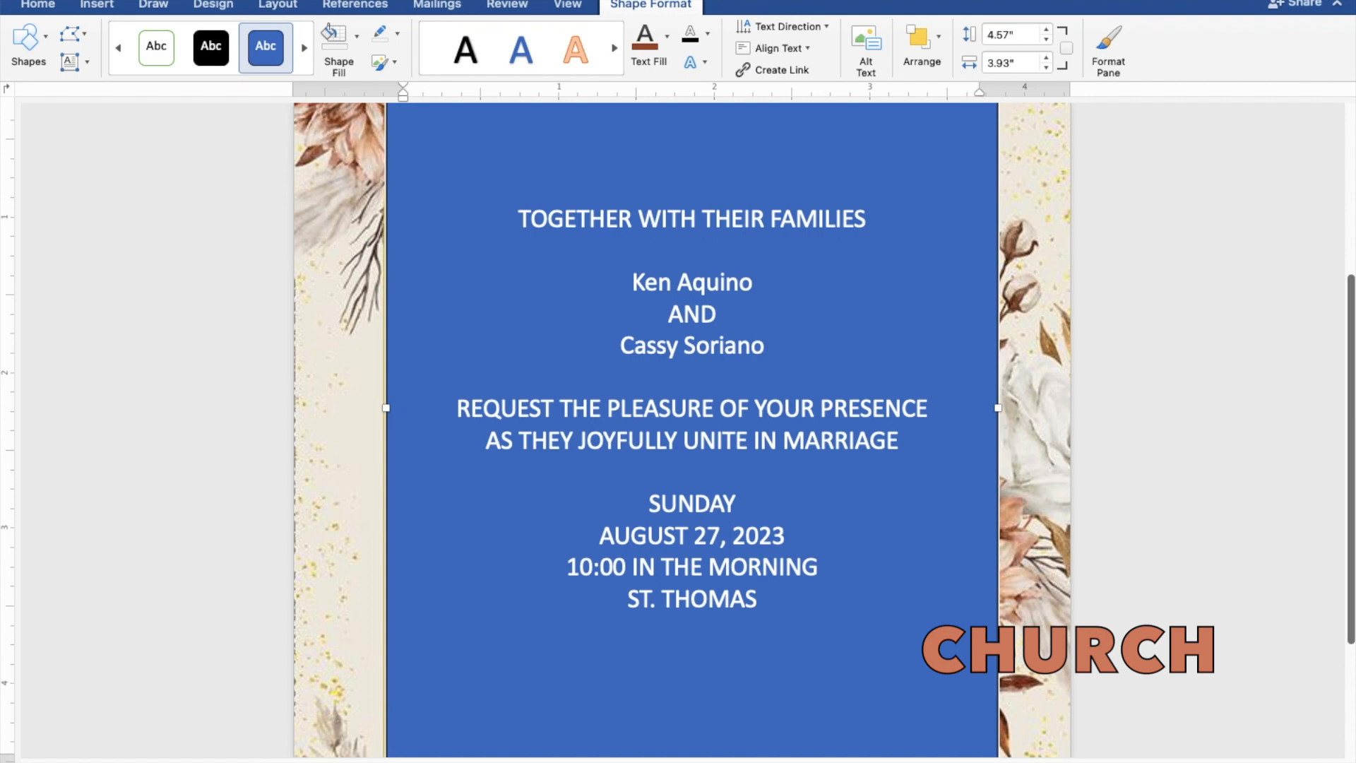
pyautogui.write(' AQUINAS P')
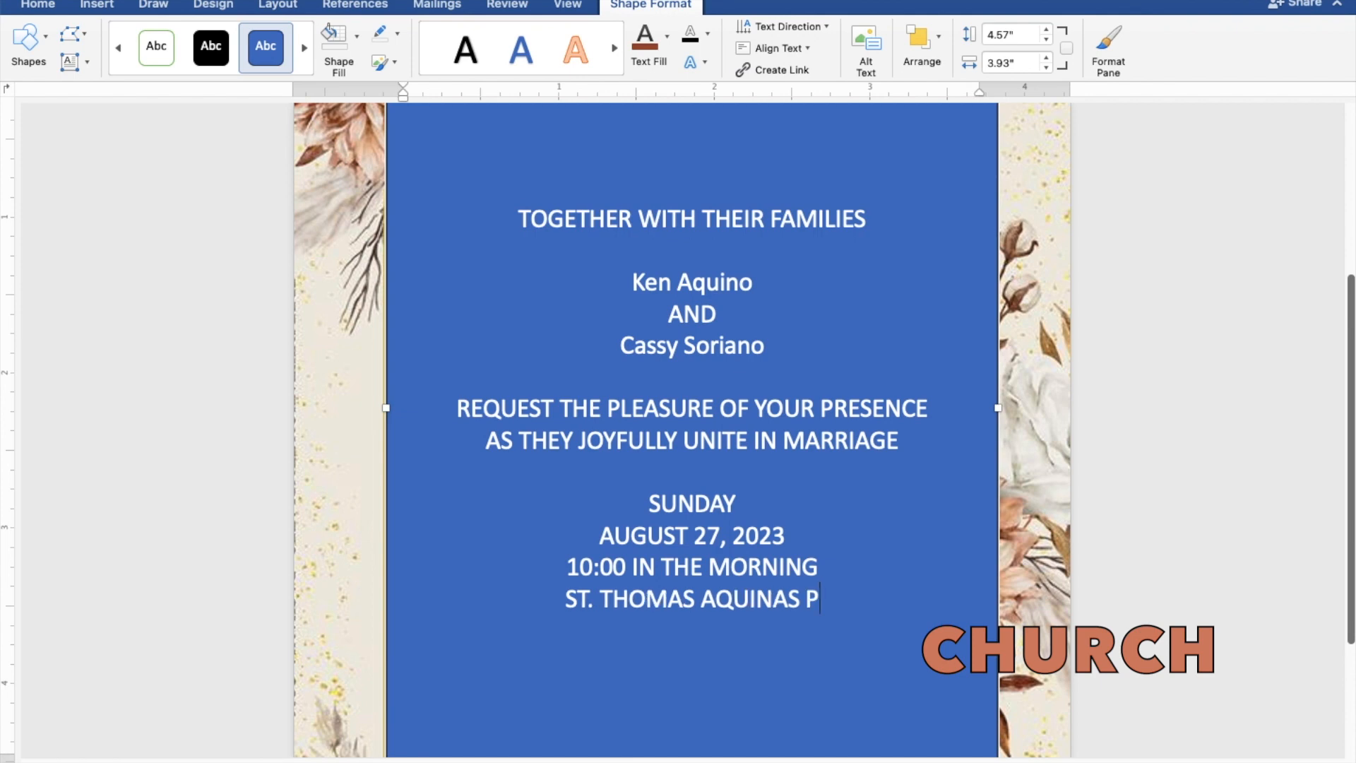
pyautogui.write('ARIS')
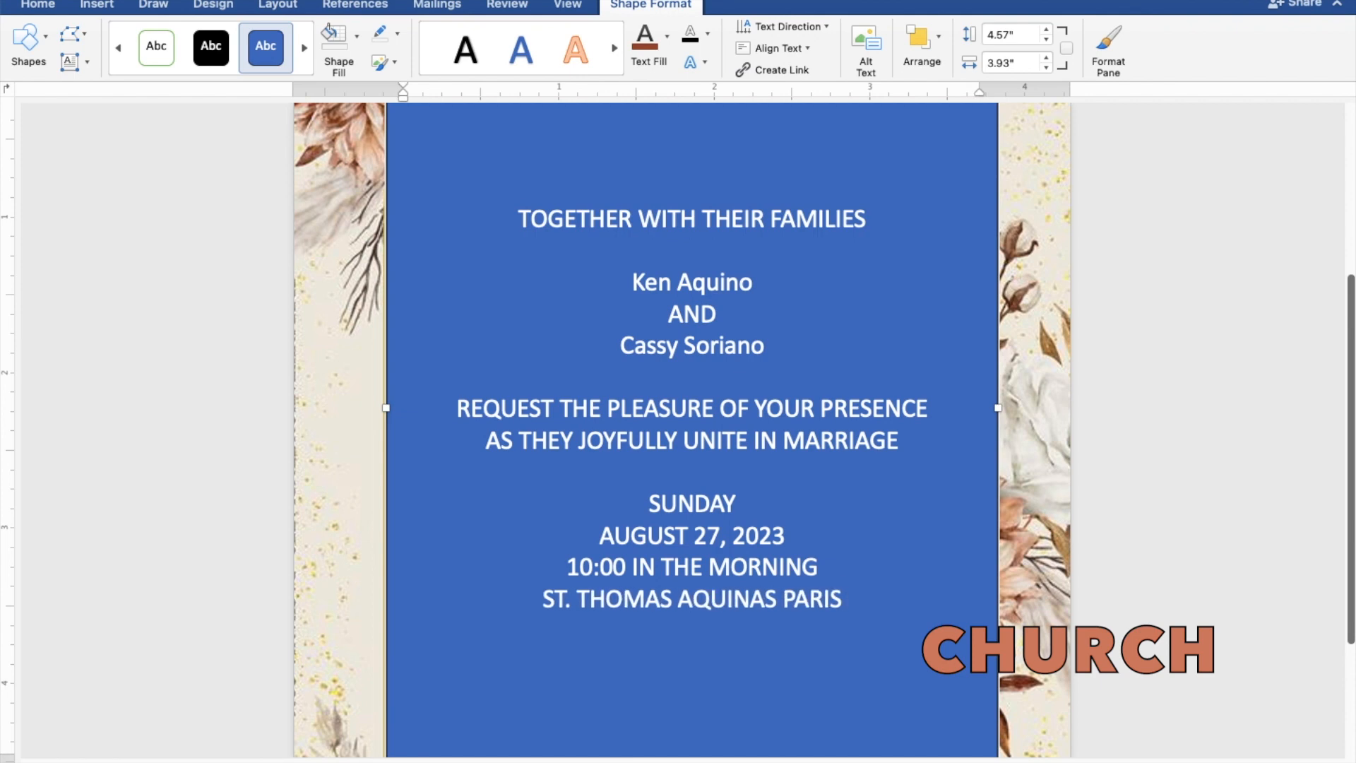
pyautogui.write('H C')
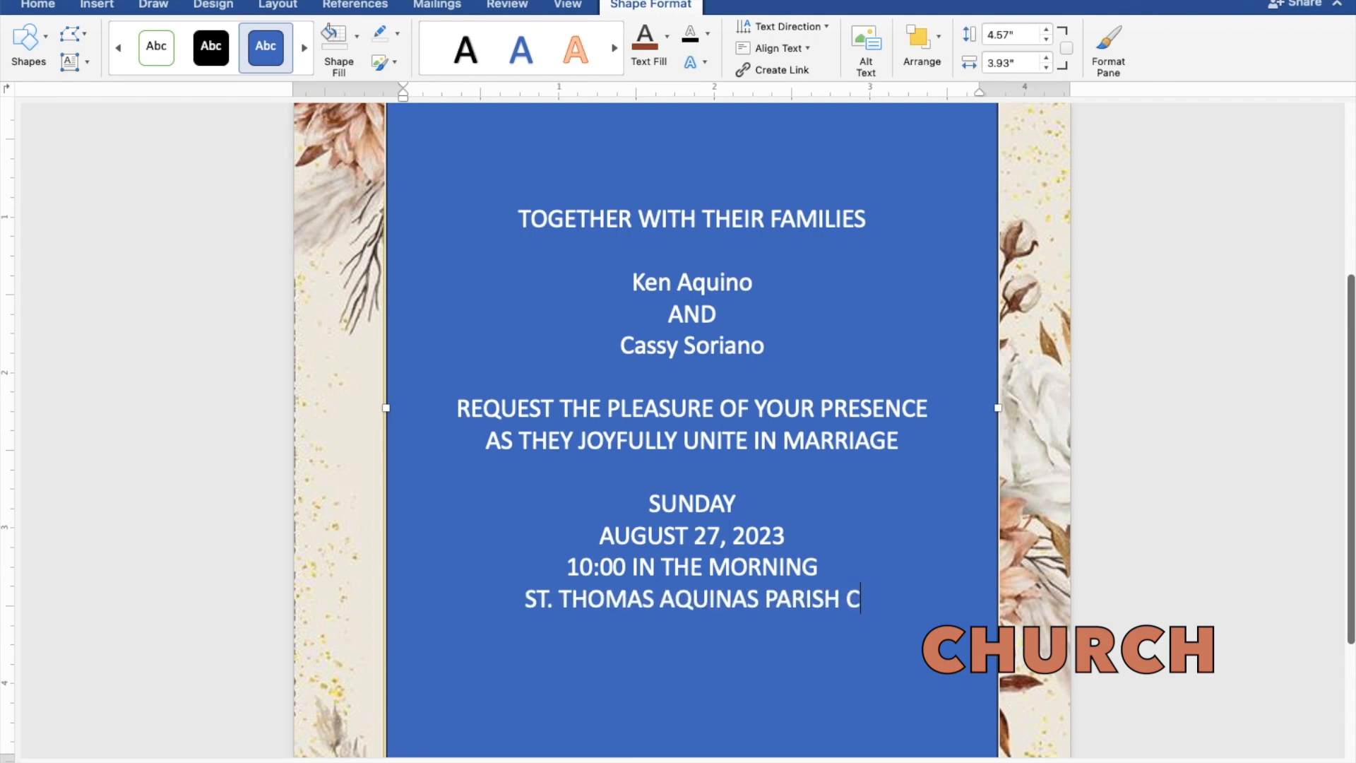
pyautogui.write('HURCH')
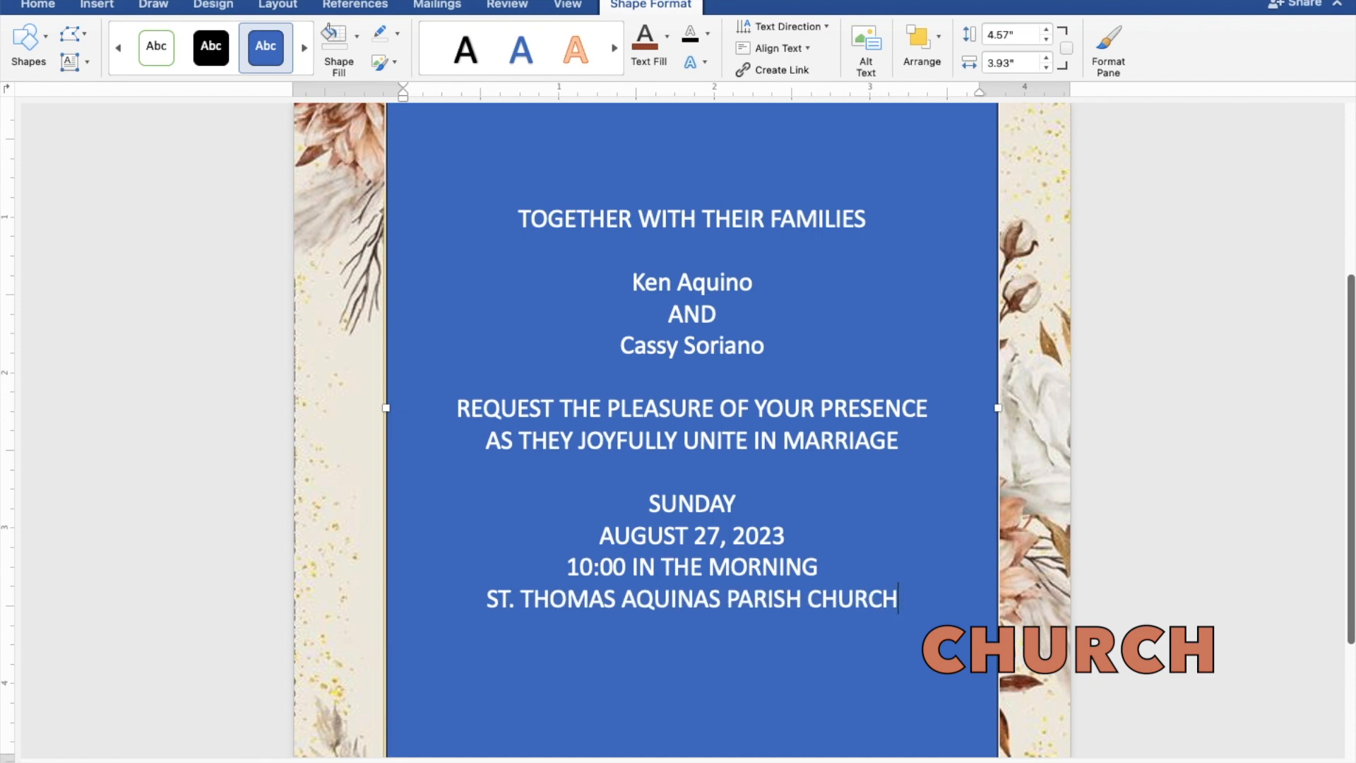
pyautogui.press('Return')
pyautogui.write('MANGALDAN, PANGASINAN')
pyautogui.press('Return')
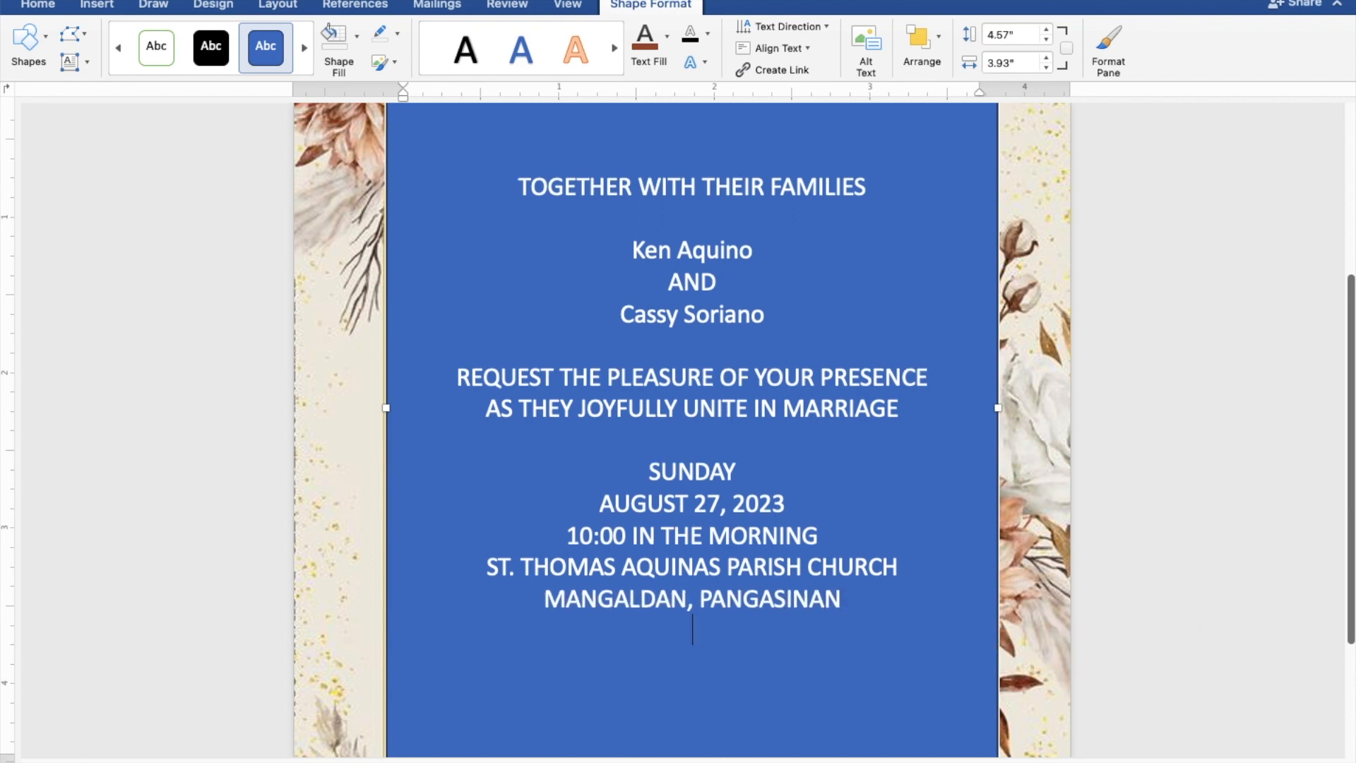
pyautogui.press('Return')
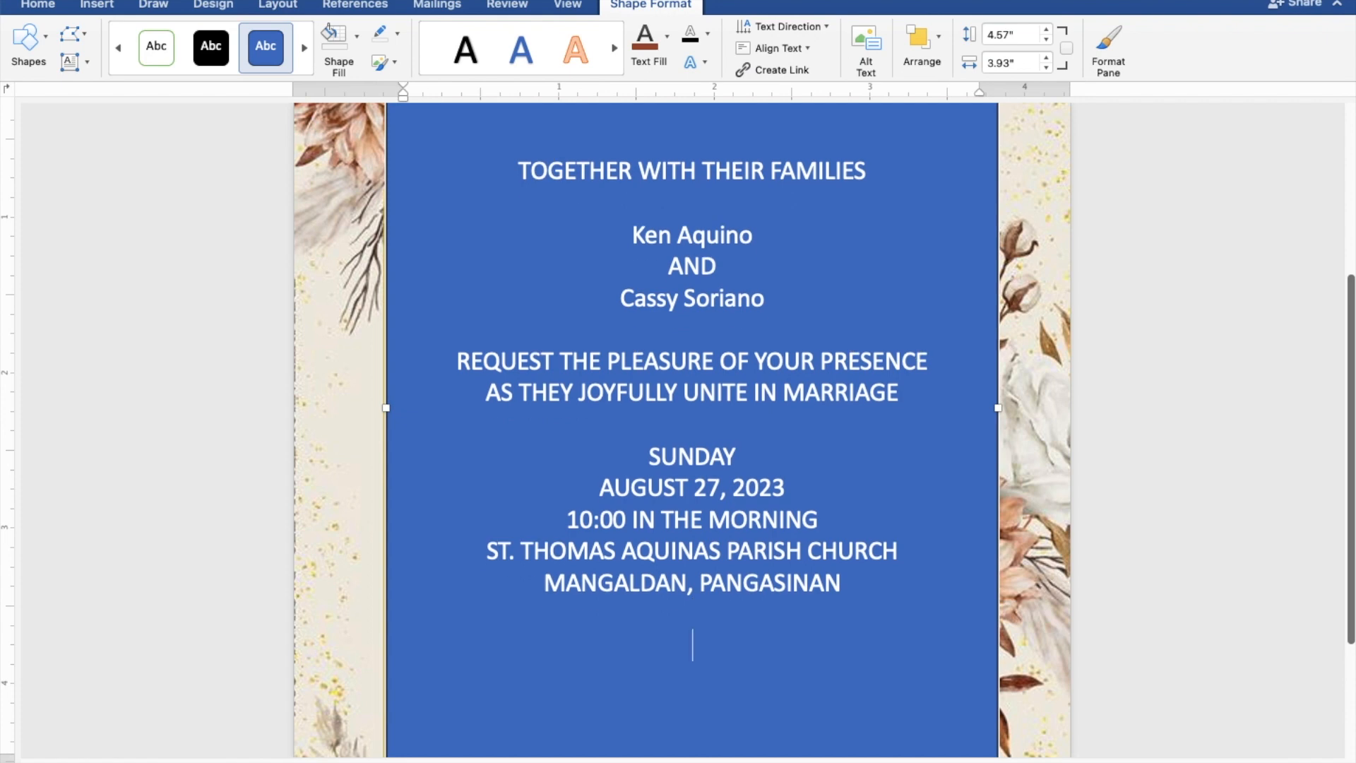
pyautogui.write('Recept')
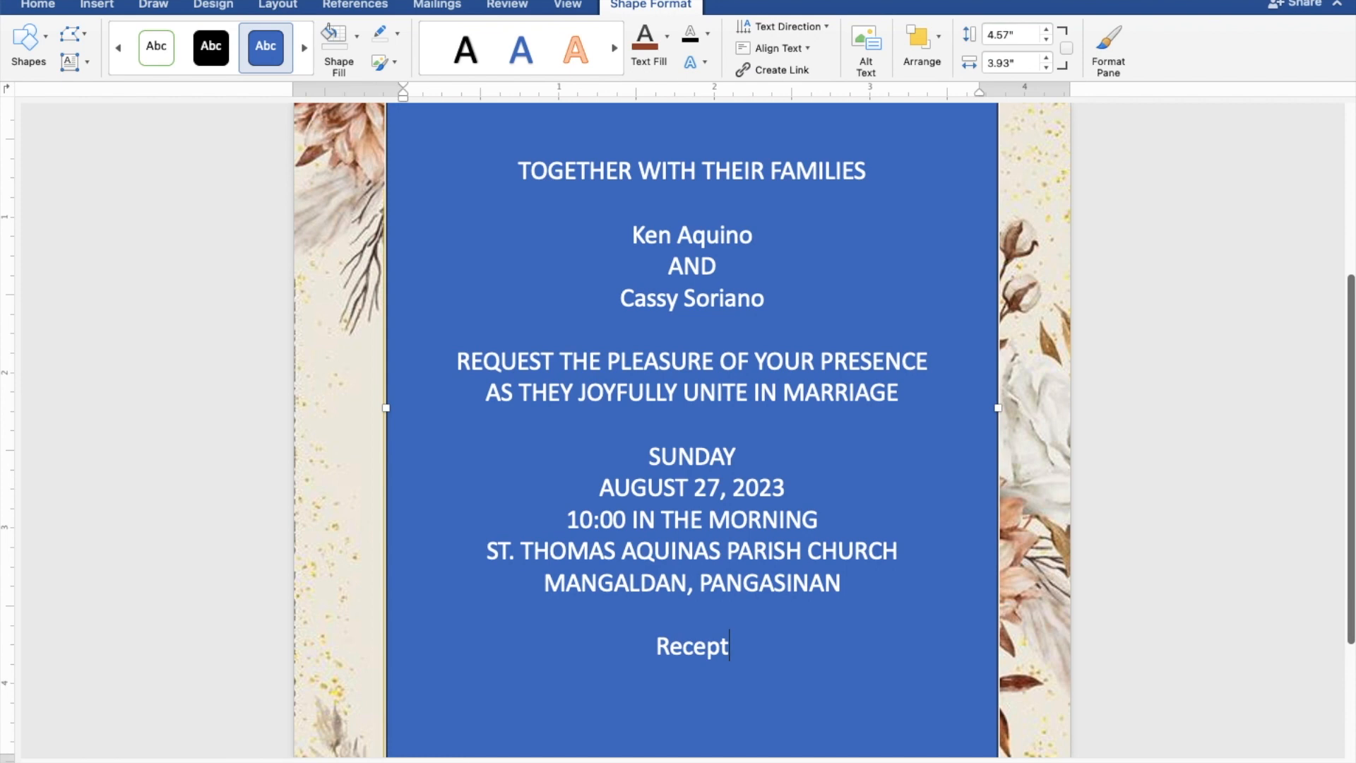
pyautogui.write('ion')
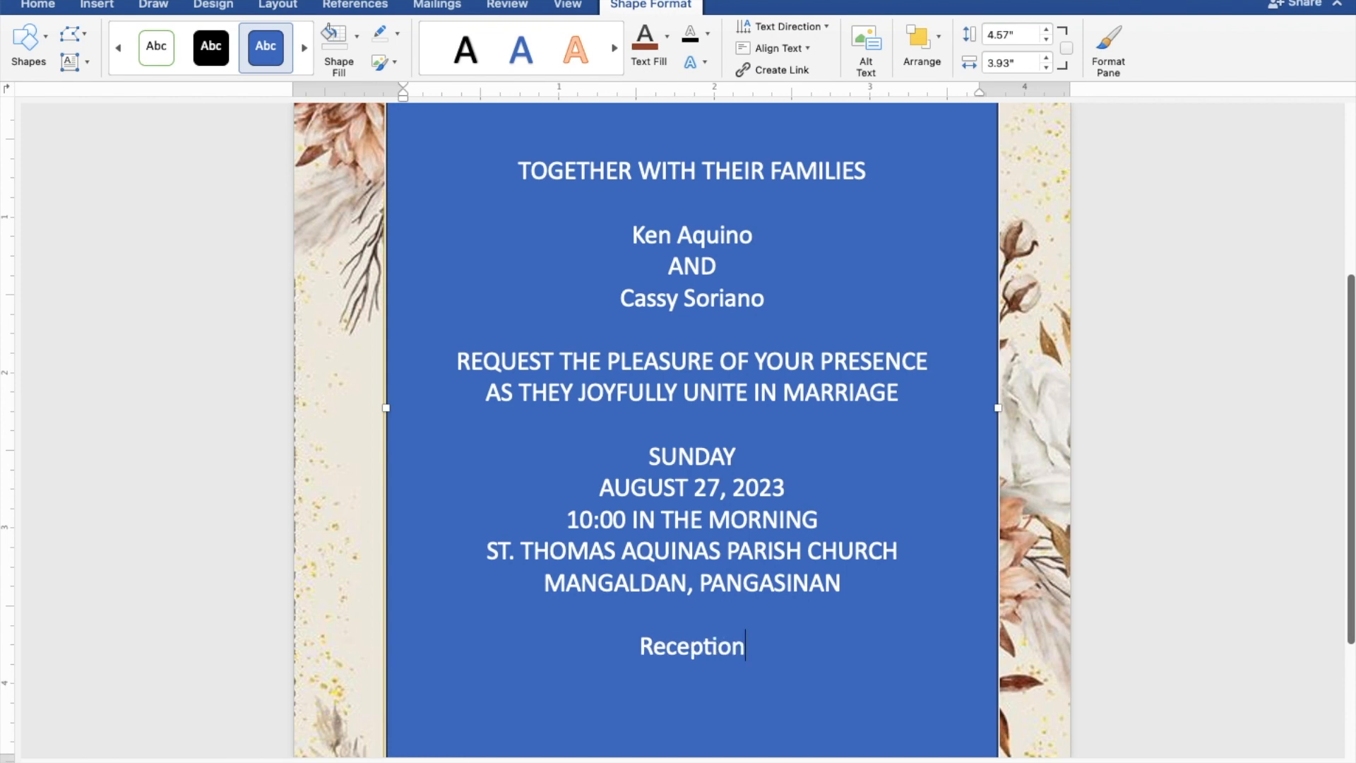
pyautogui.write(' to follow')
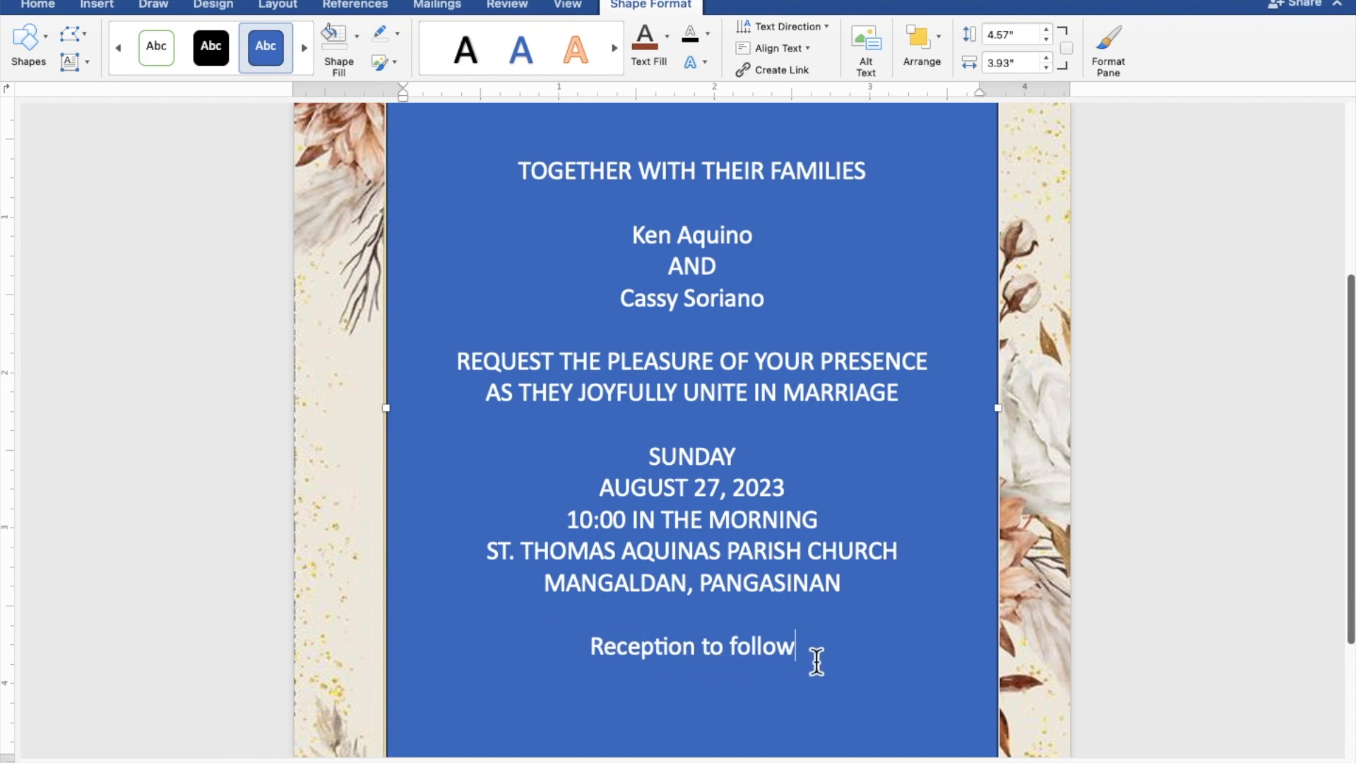
# Select all the invitation text and set the text box's Shape Fill to No Fill.
pyautogui.moveTo(820, 659); pyautogui.dragTo(516, 188)
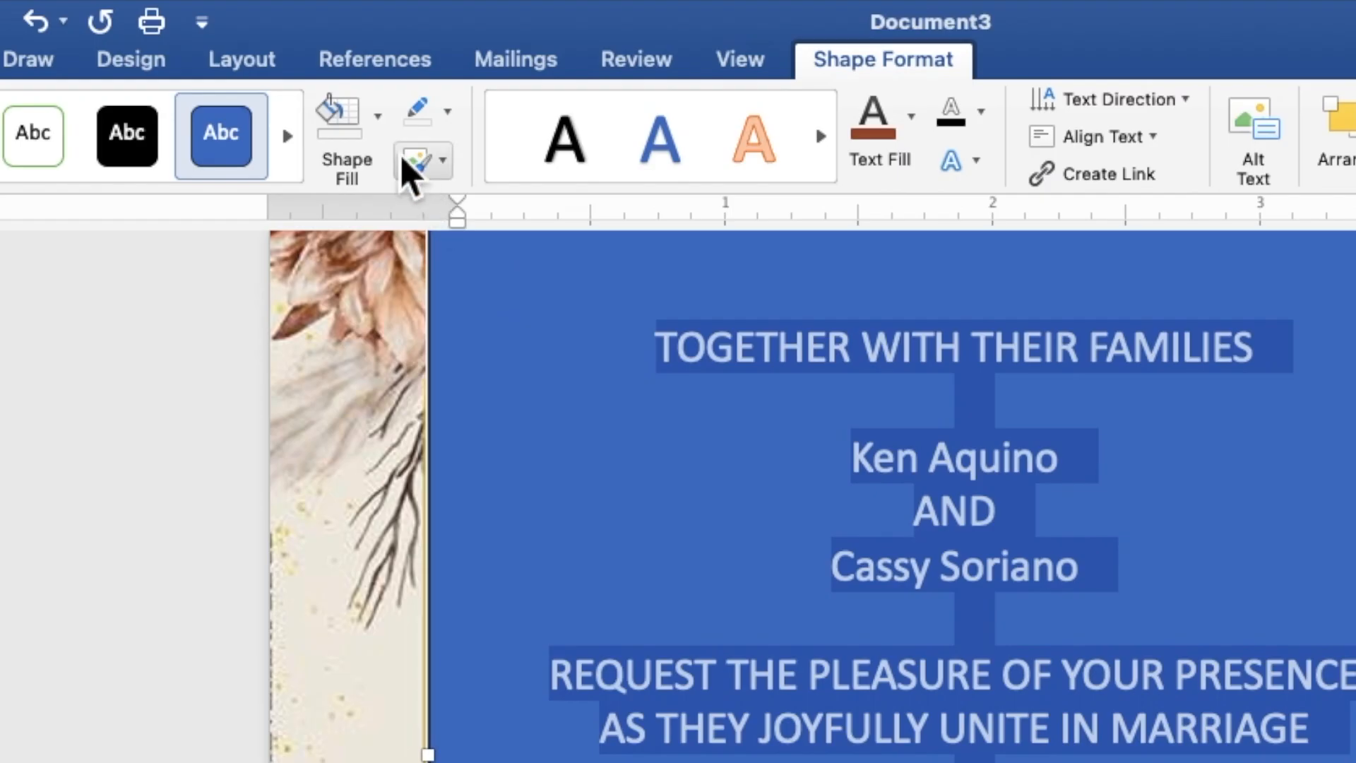
pyautogui.click(380, 141)
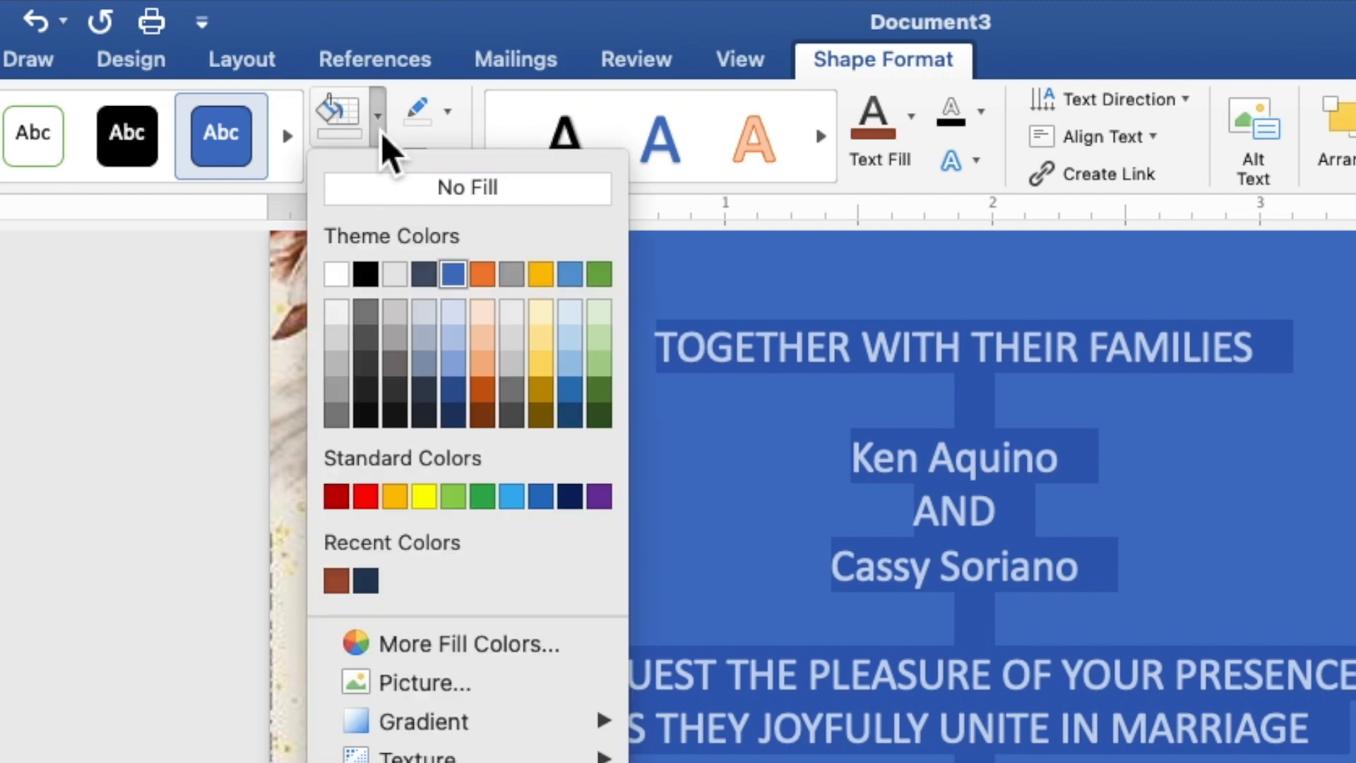
pyautogui.click(393, 197)
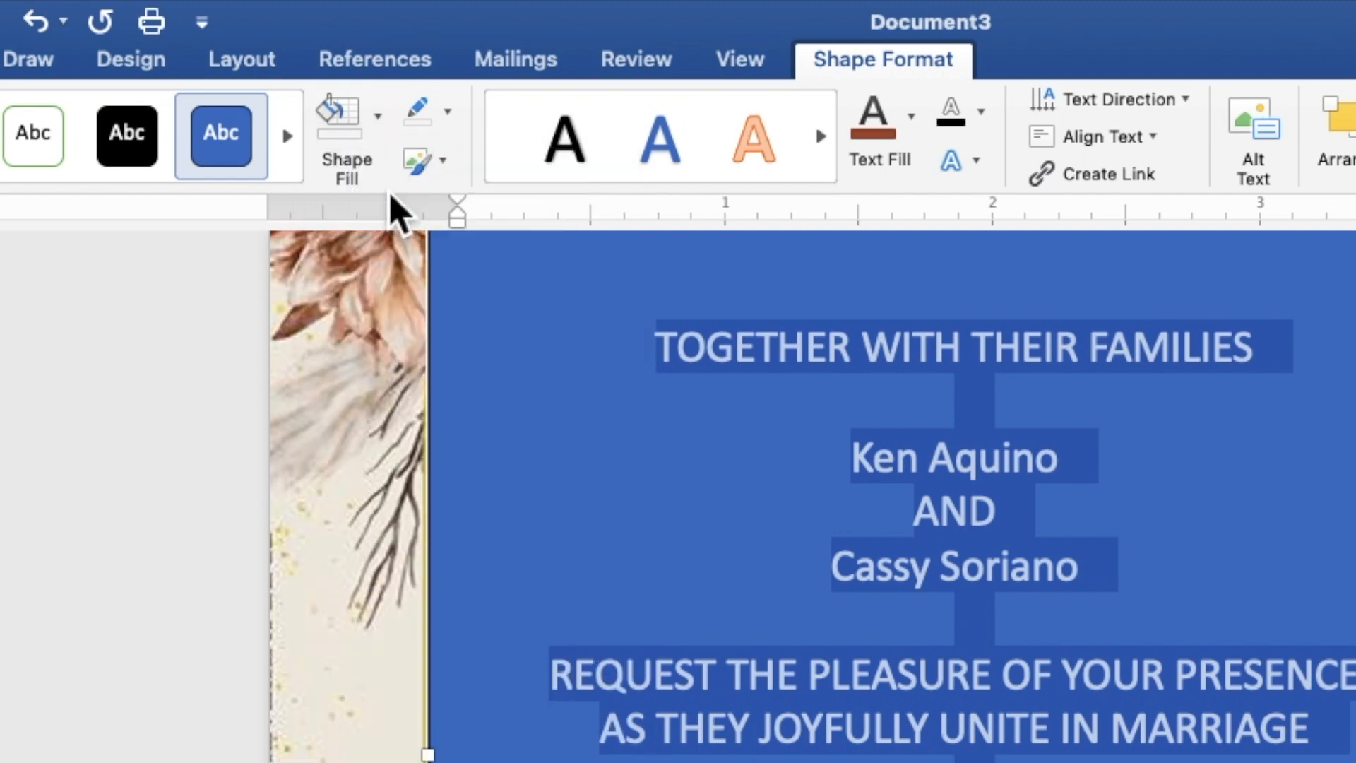
# Give the text box No Outline and set the text fill to the recent brown colour.
pyautogui.click(450, 120)
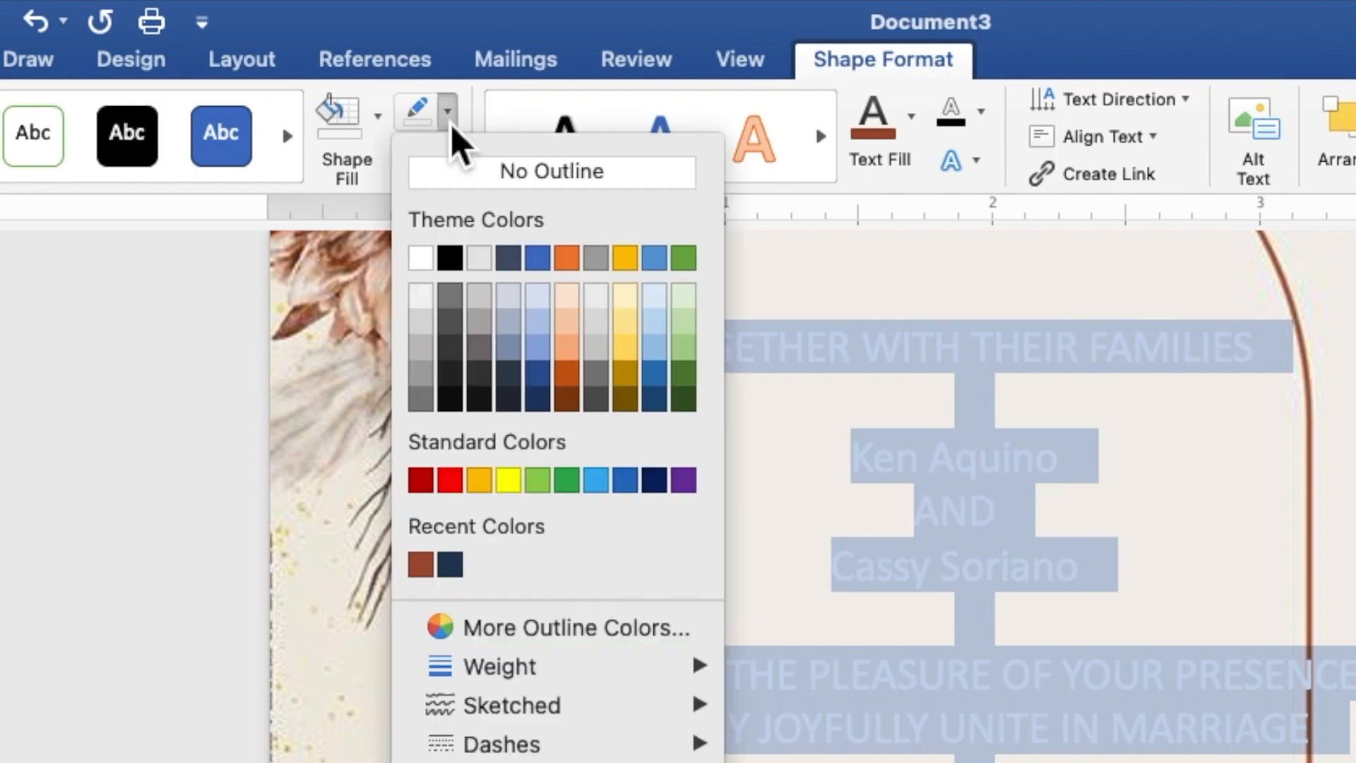
pyautogui.click(465, 182)
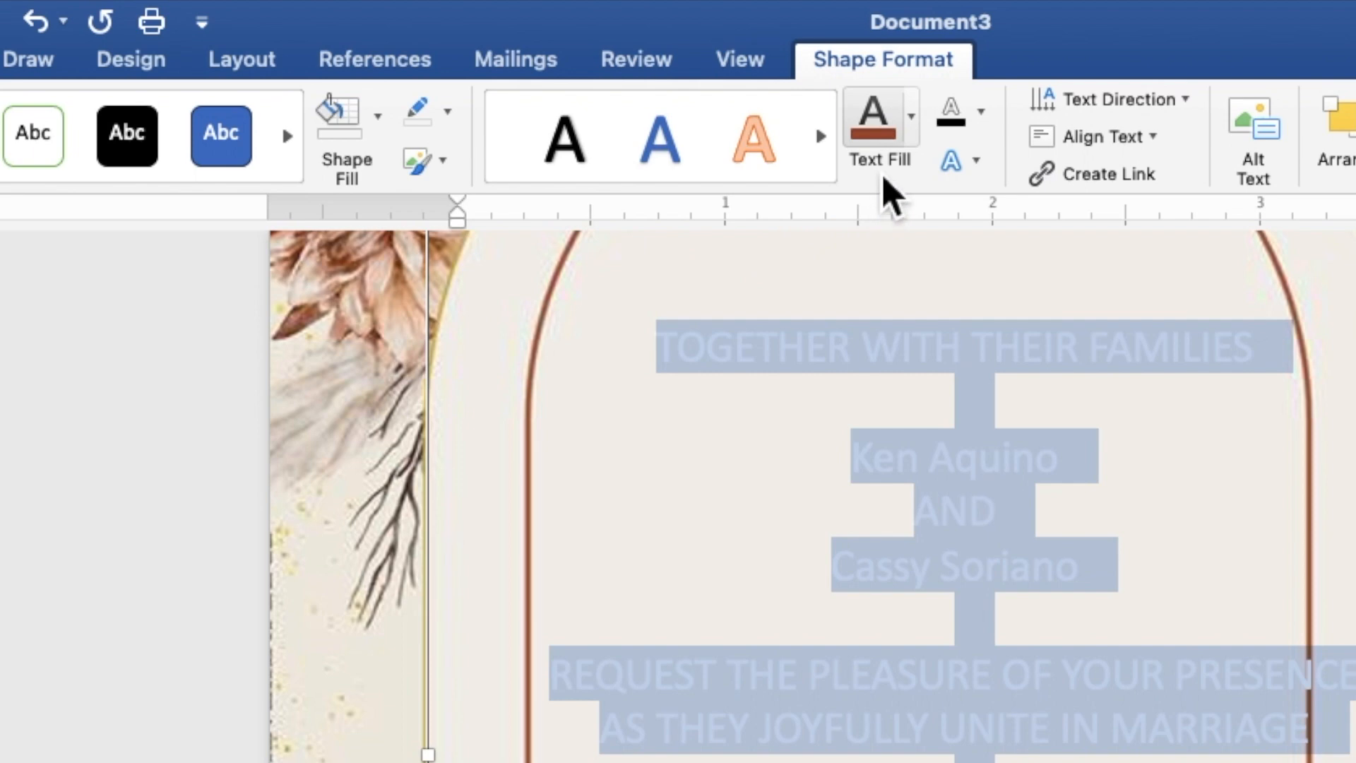
pyautogui.click(912, 142)
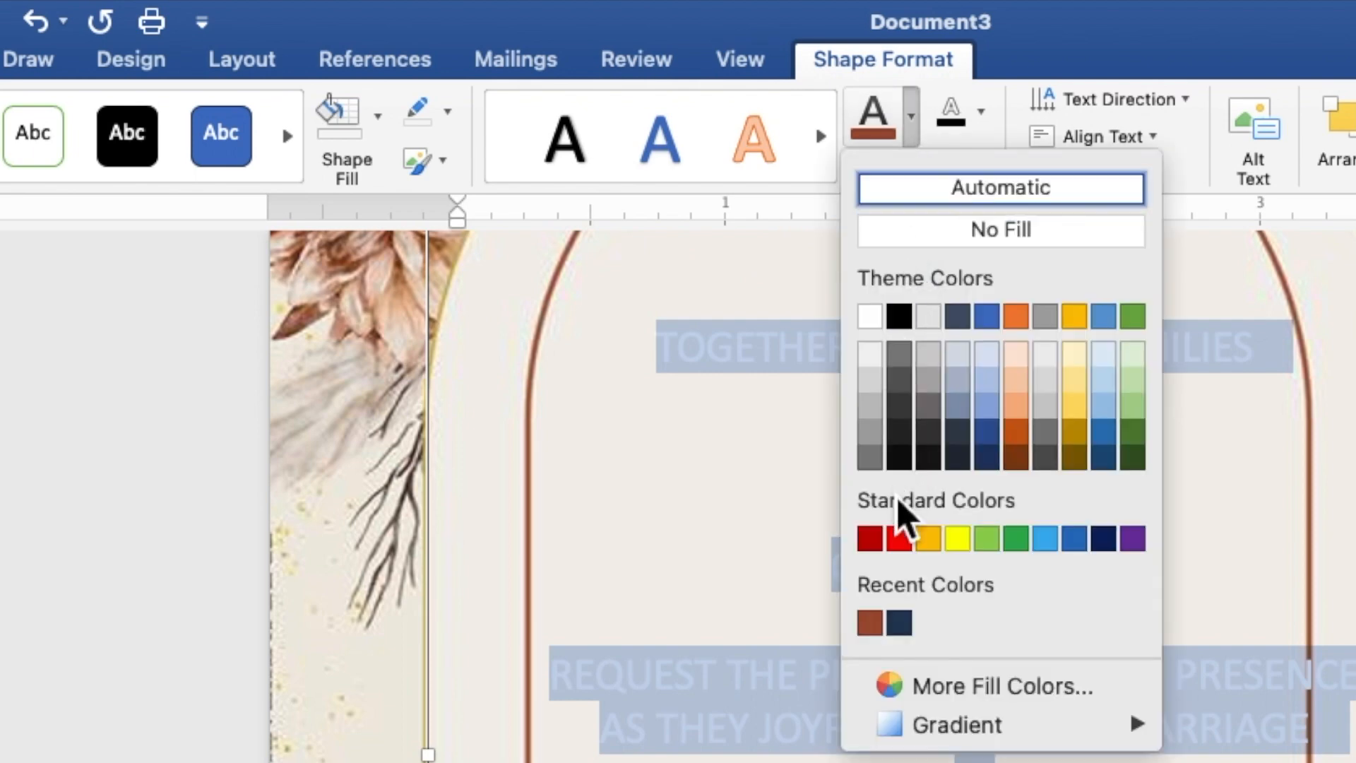
pyautogui.click(876, 629)
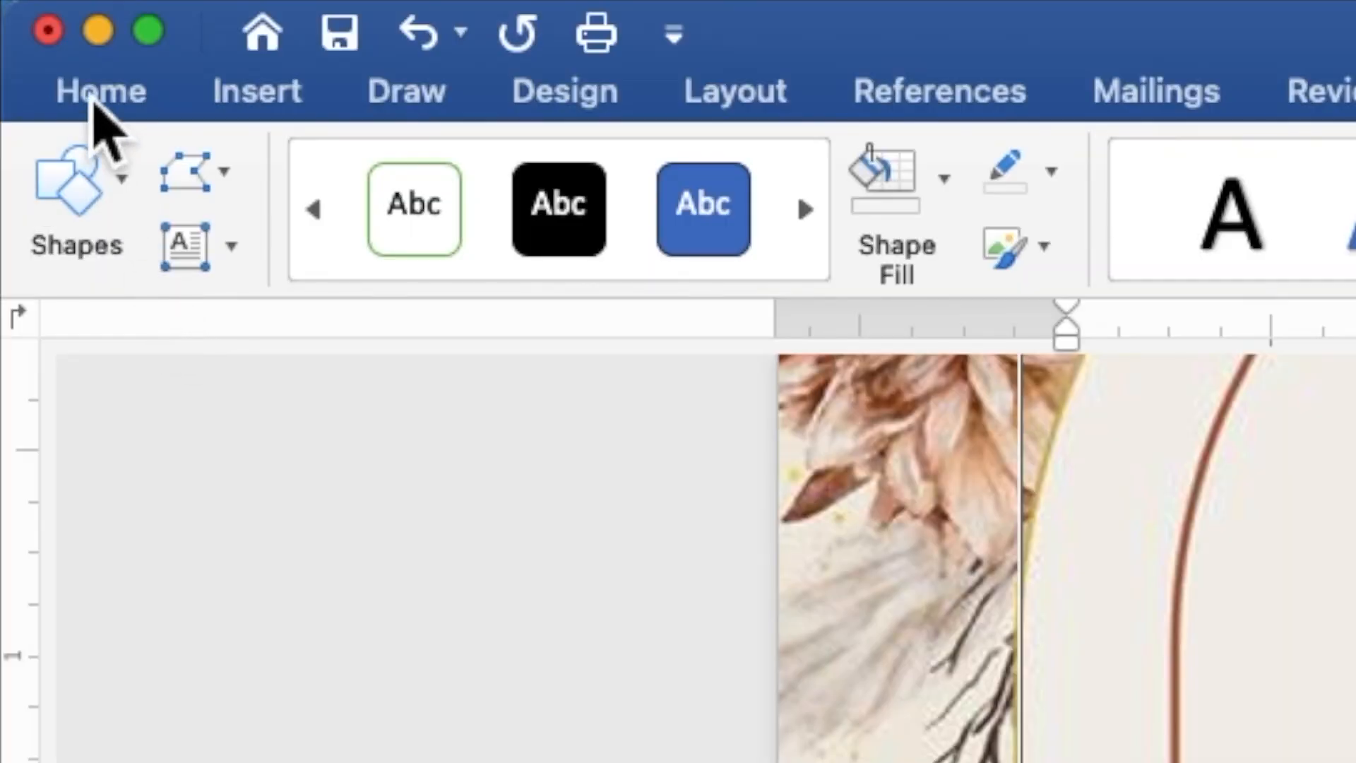
# Set all the invitation text to Times New Roman at 9 pt.
pyautogui.click(93, 99)
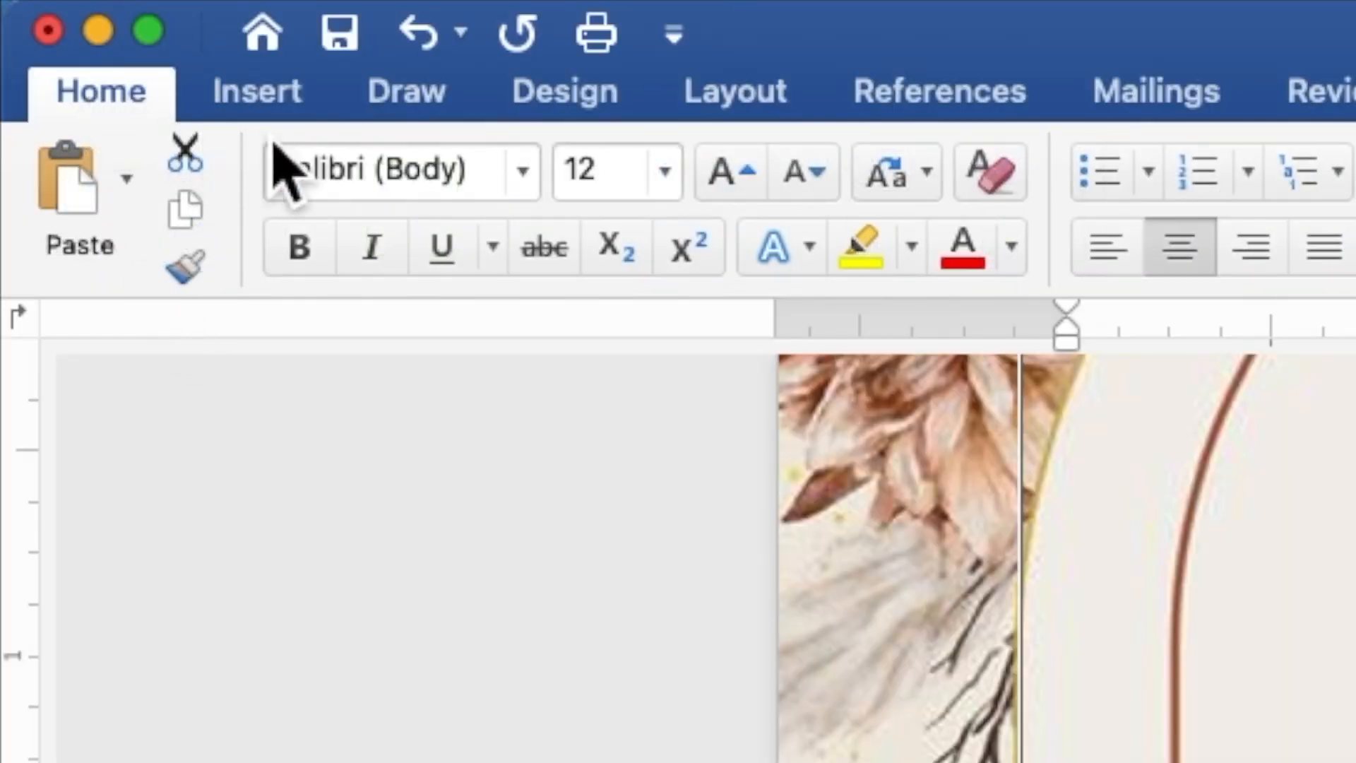
pyautogui.click(526, 182)
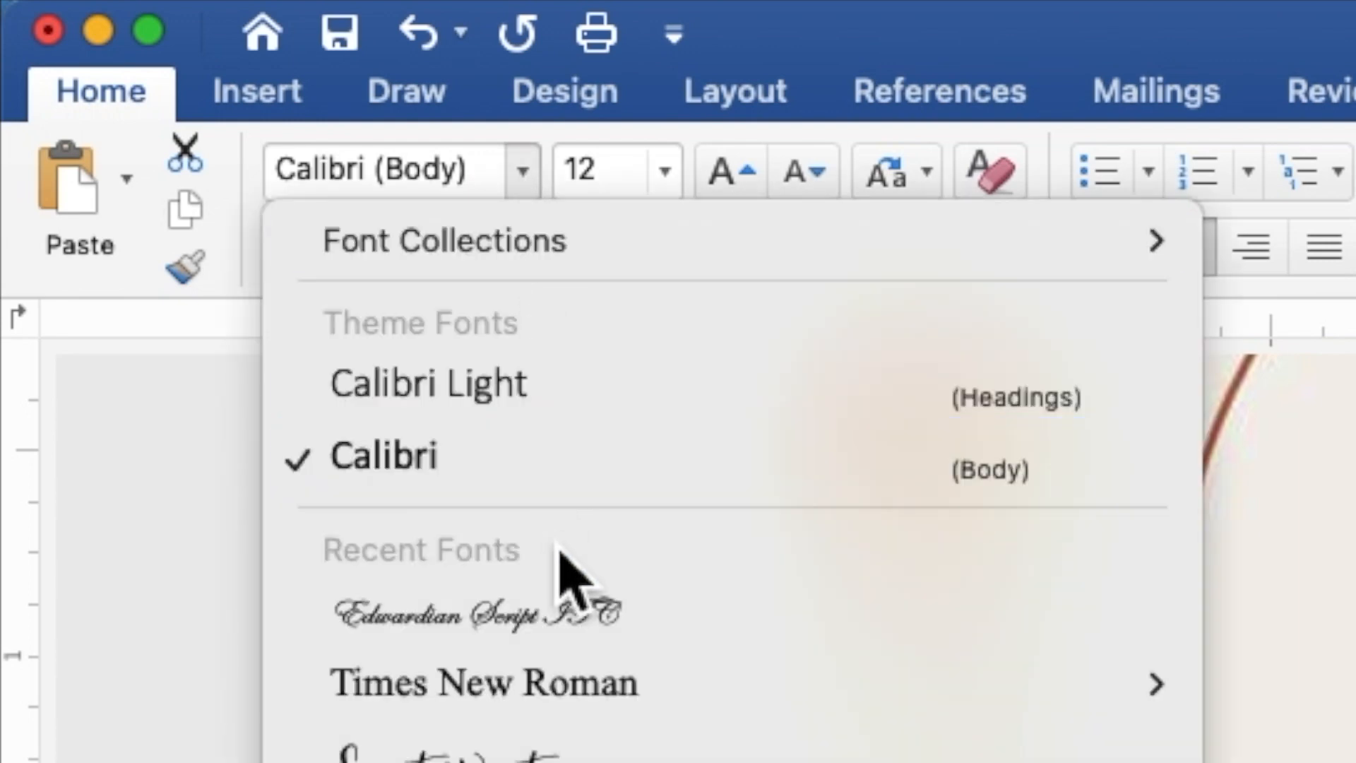
pyautogui.moveTo(585, 696)
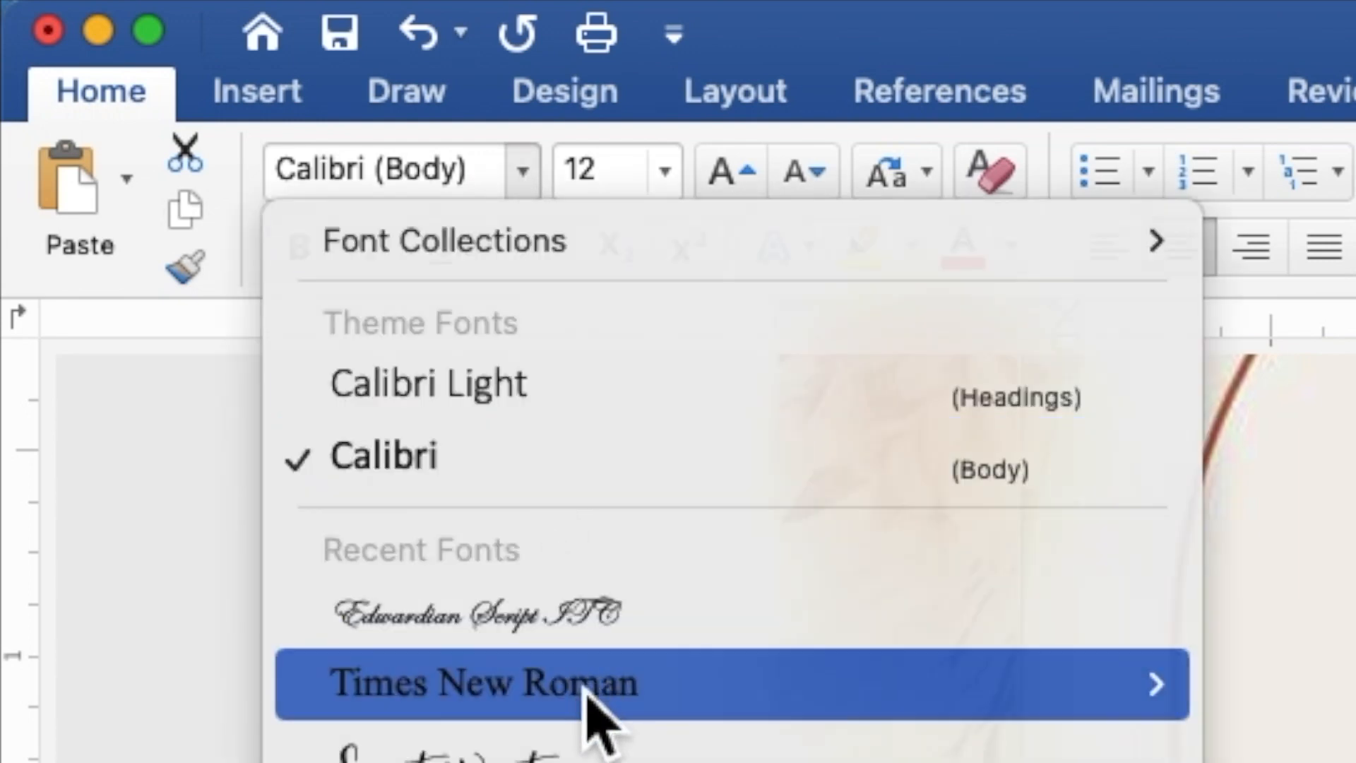
pyautogui.click(587, 695)
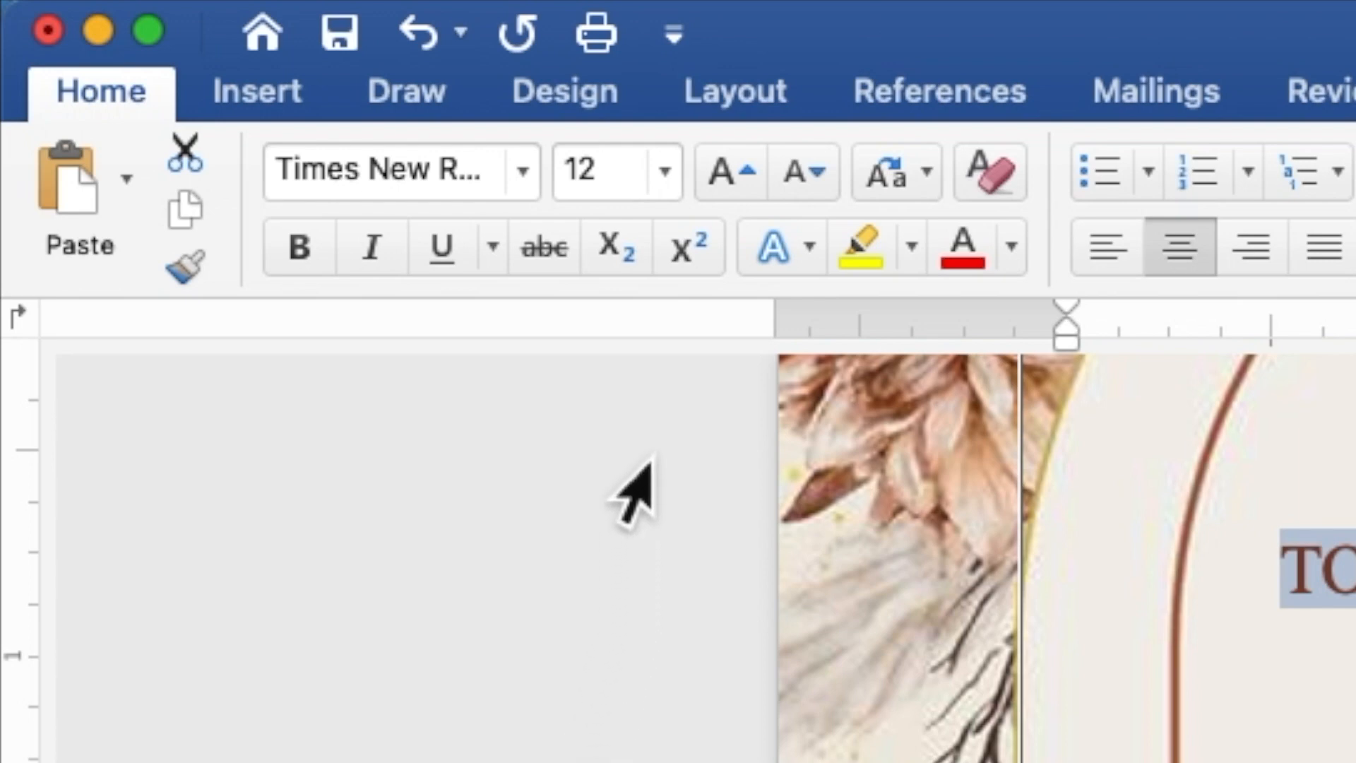
pyautogui.moveTo(619, 190); pyautogui.dragTo(571, 185)
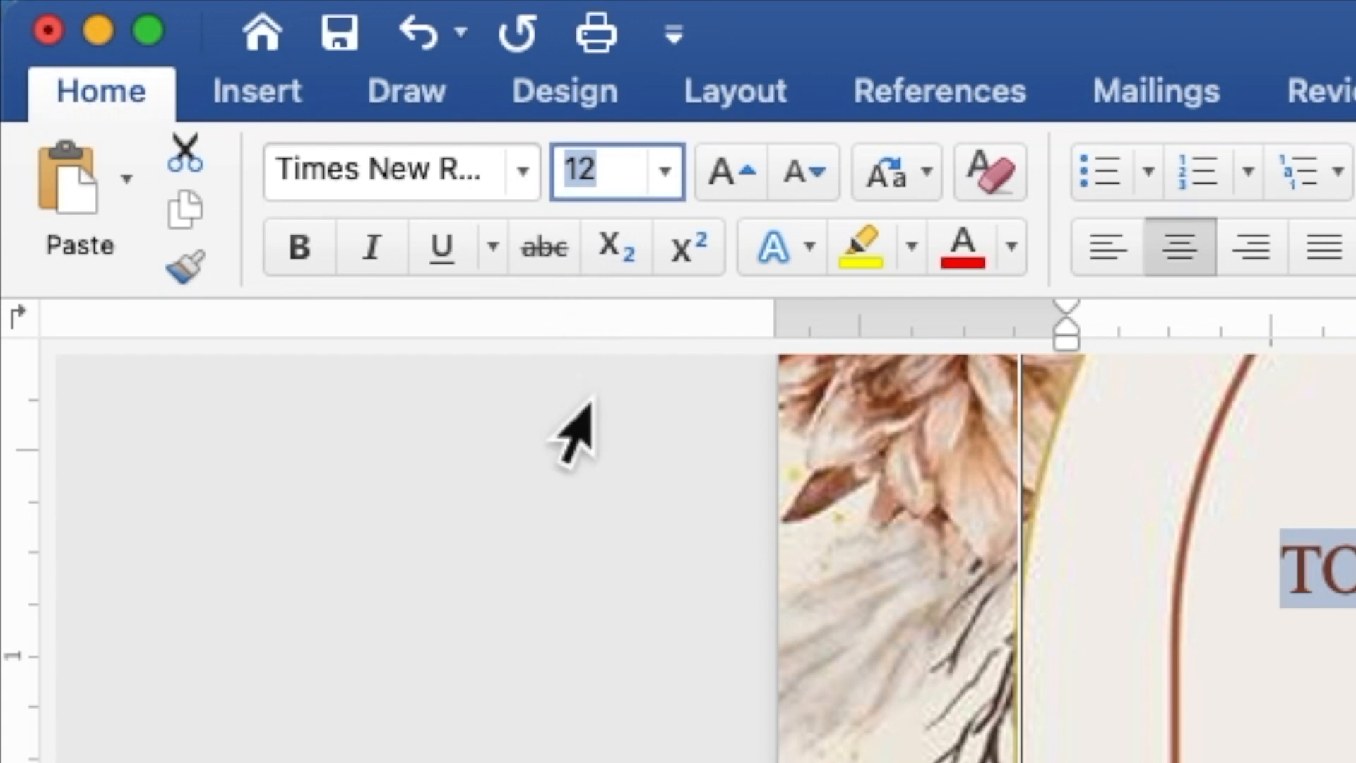
pyautogui.write('9')
pyautogui.press('Return')
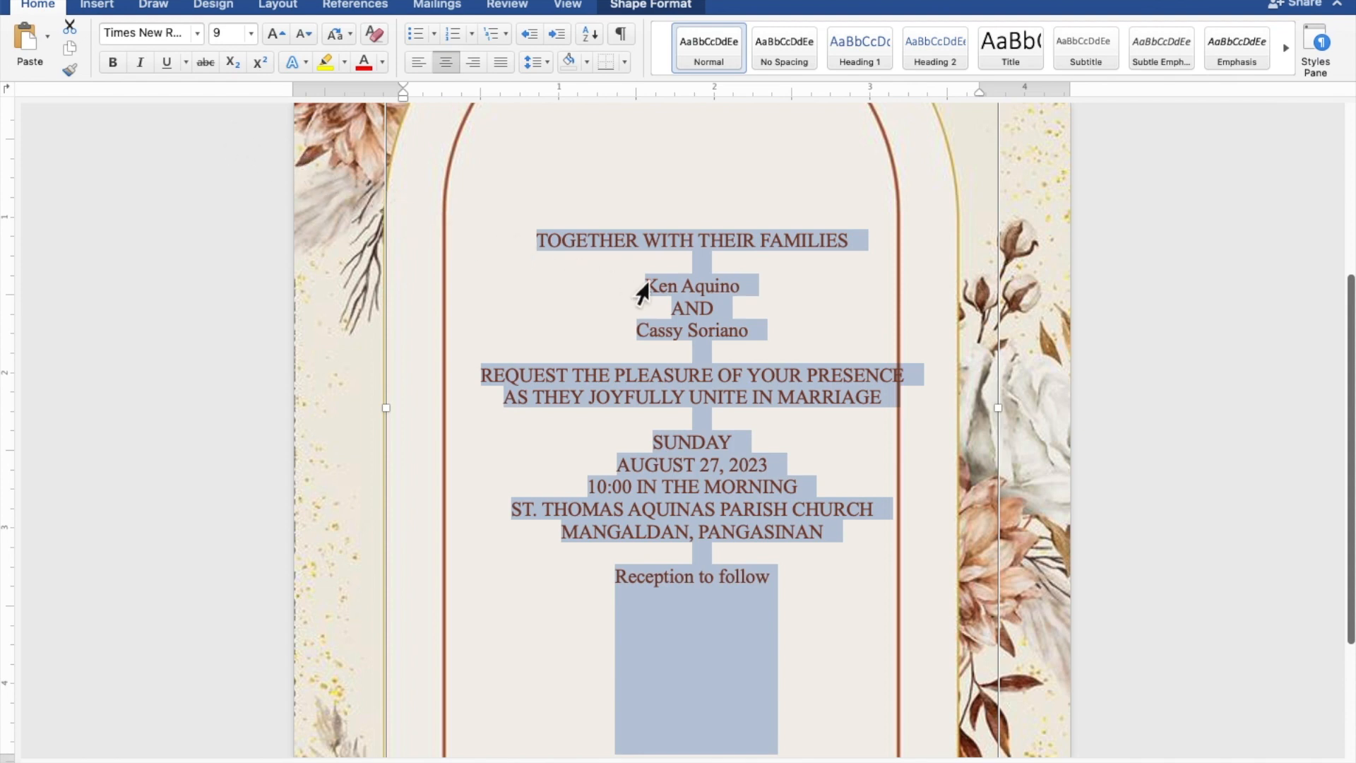
# Set both name lines and 'Reception to follow' to Edwardian Script ITC at size 20.
pyautogui.click(715, 290)
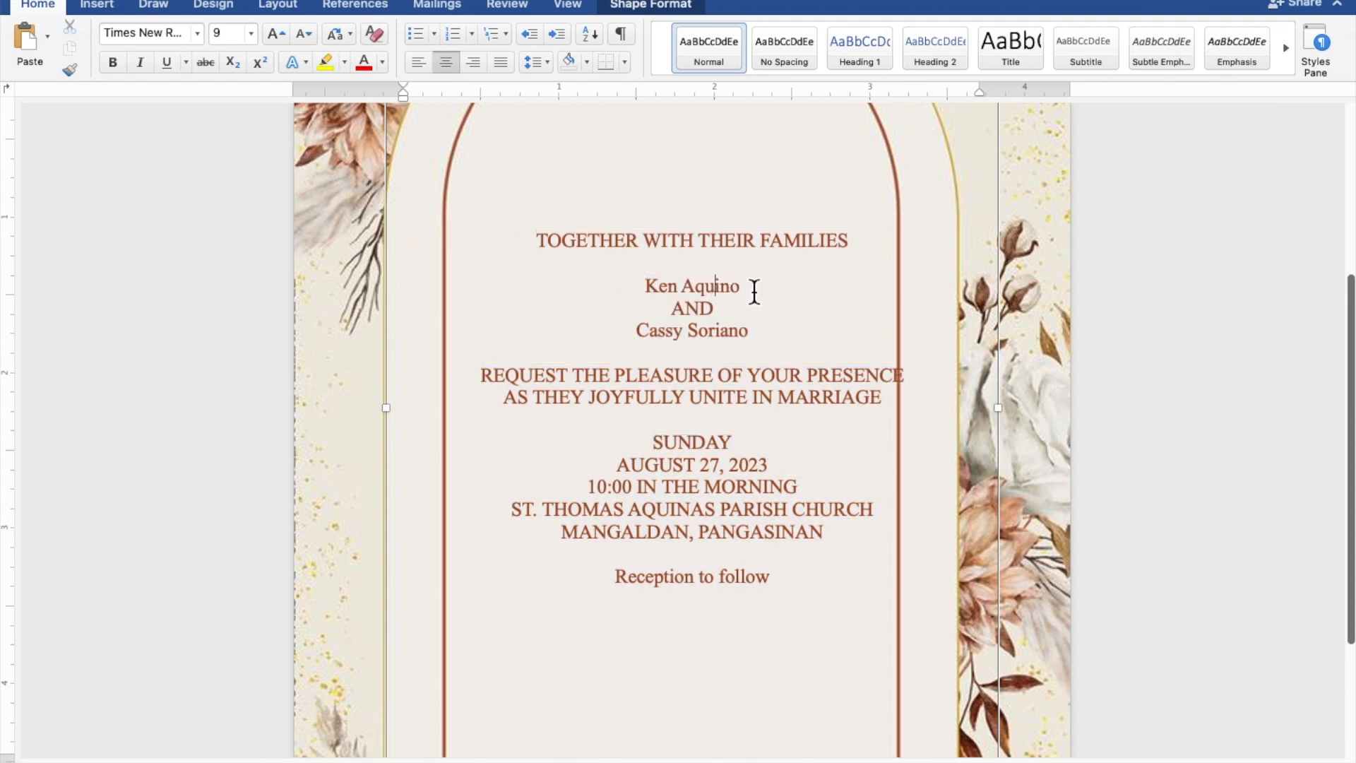
pyautogui.moveTo(752, 290); pyautogui.dragTo(660, 287)
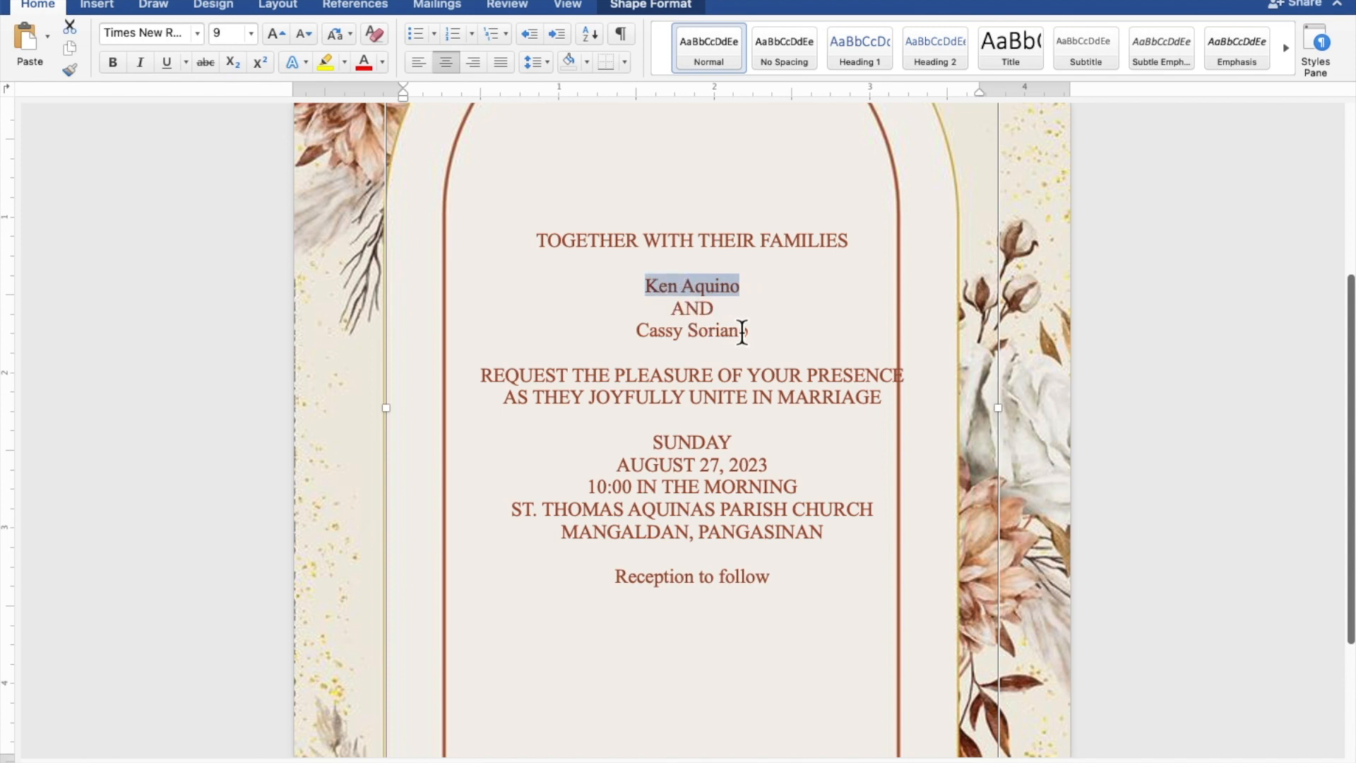
pyautogui.moveTo(755, 336); pyautogui.dragTo(662, 333)
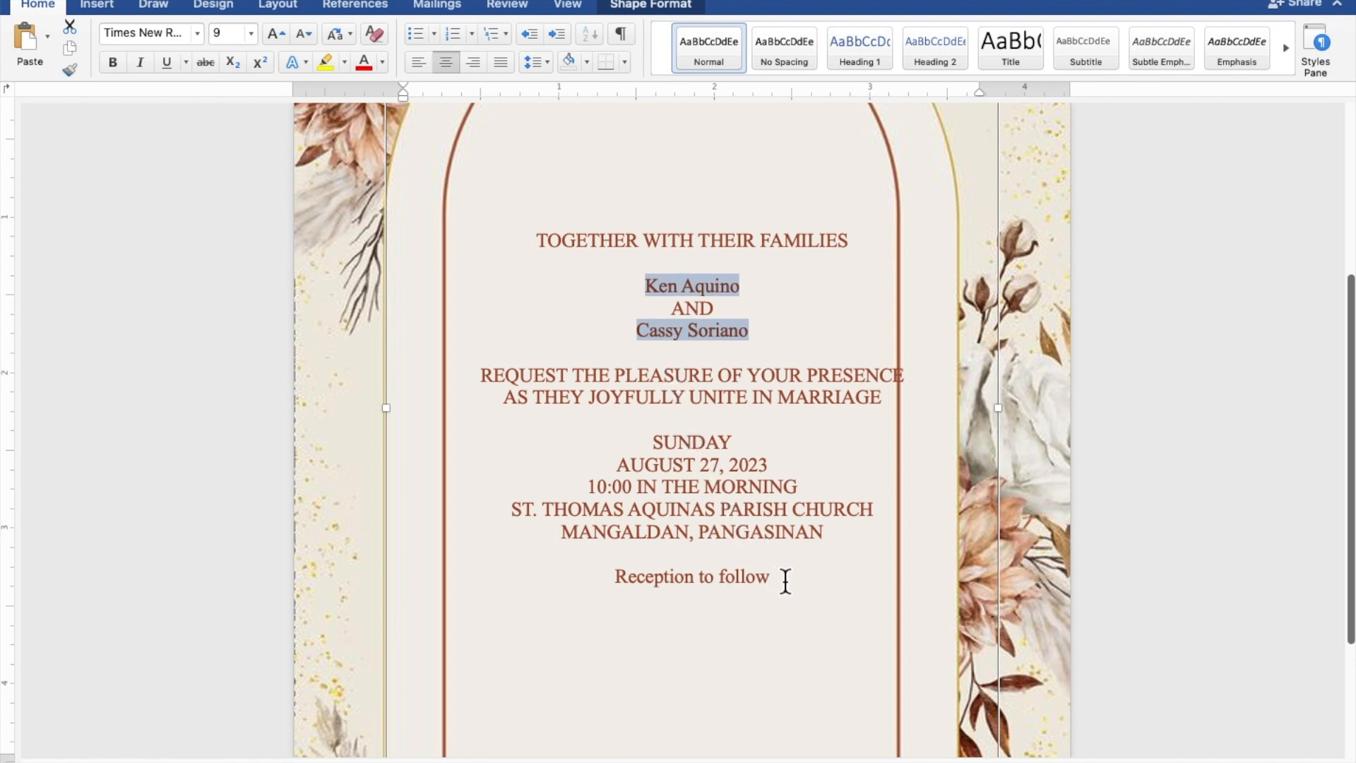
pyautogui.moveTo(780, 576); pyautogui.dragTo(669, 580)
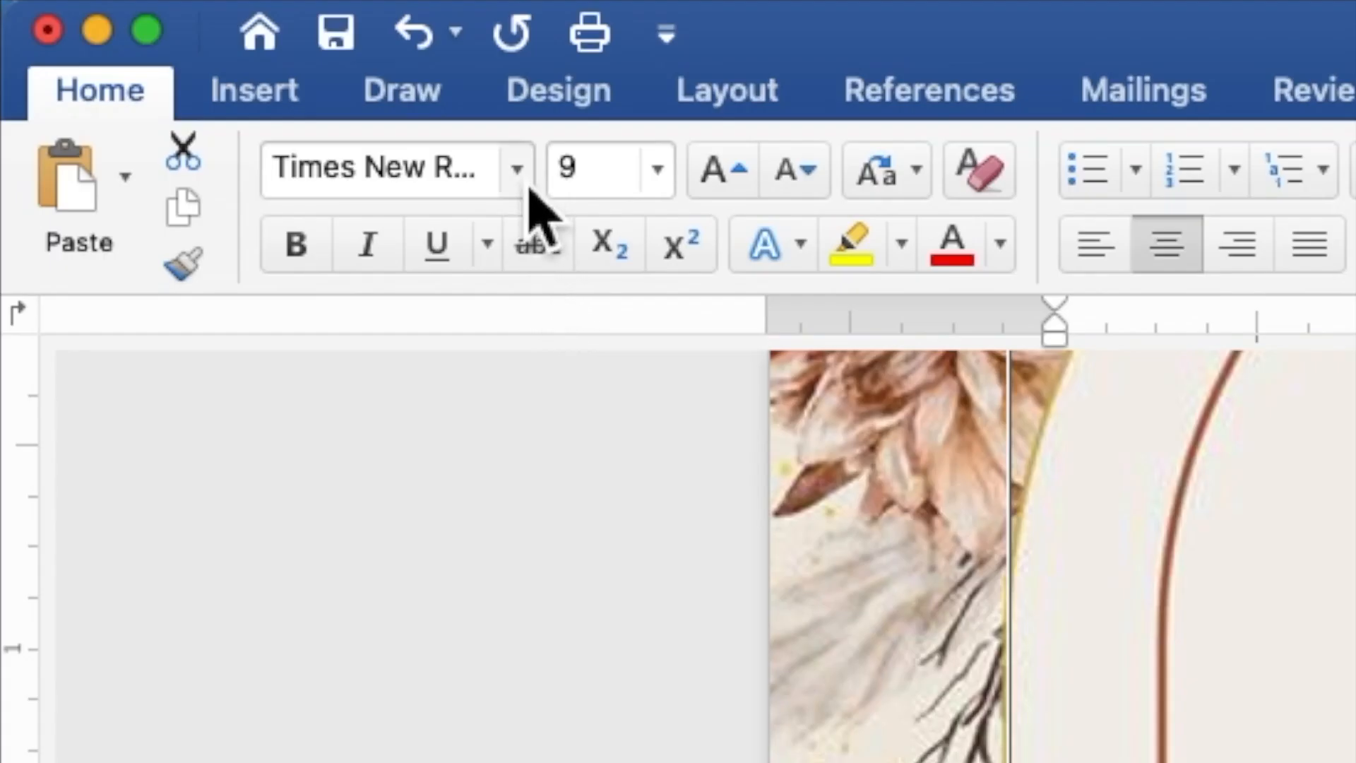
pyautogui.click(197, 34)
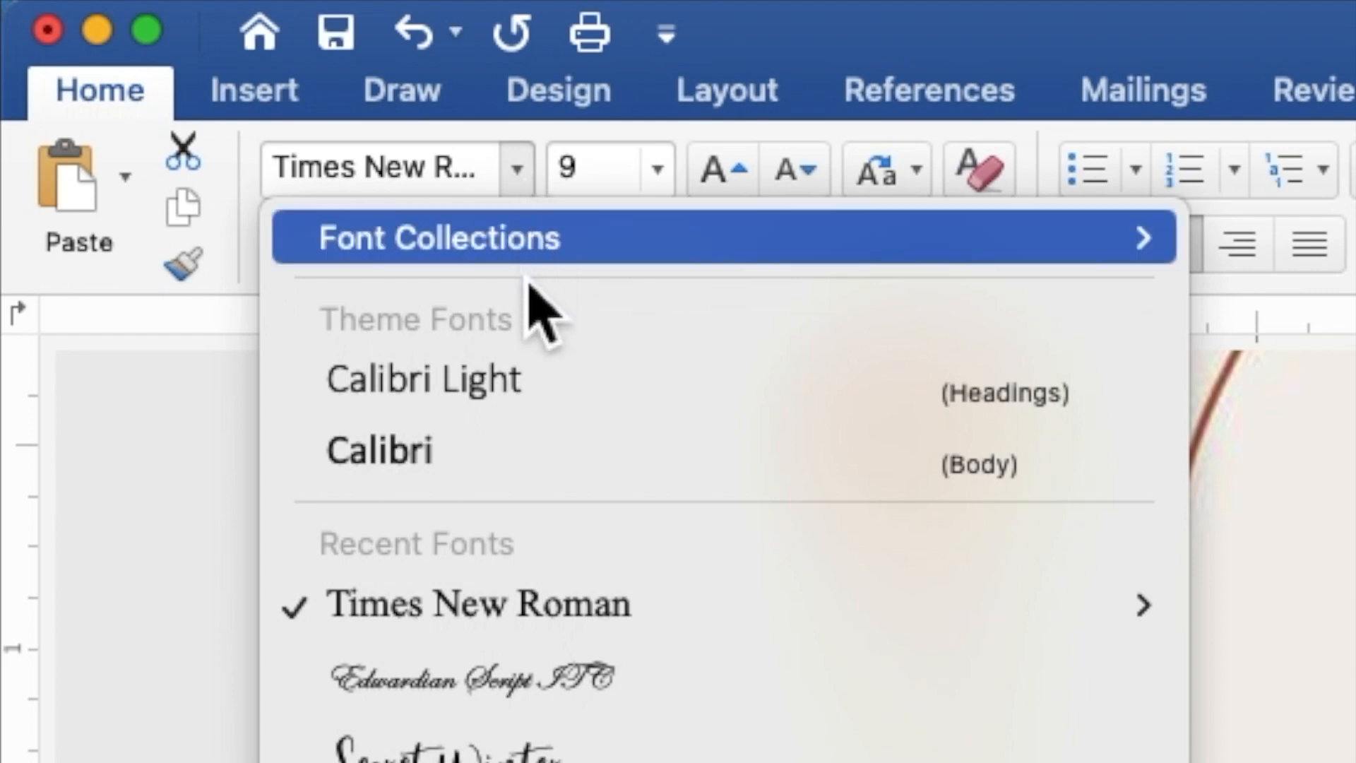
pyautogui.click(586, 689)
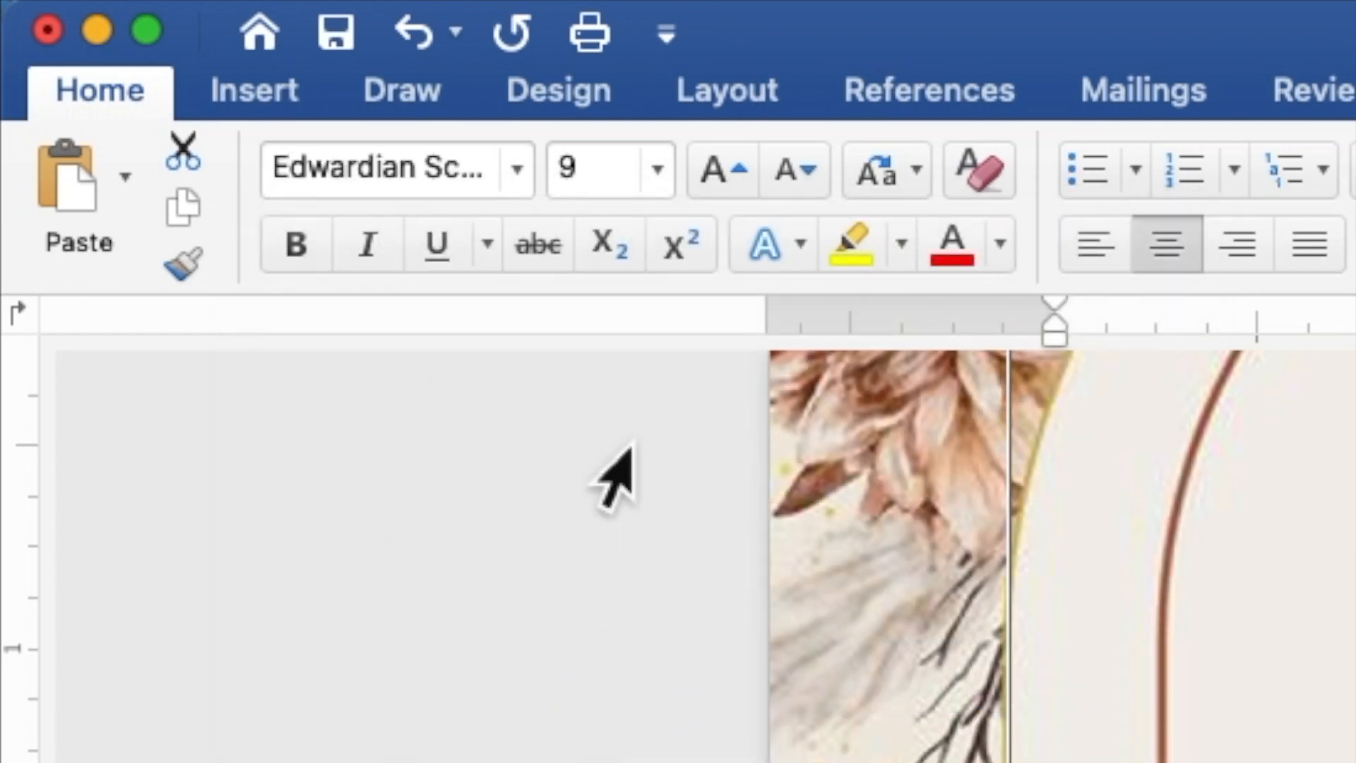
pyautogui.click(608, 177)
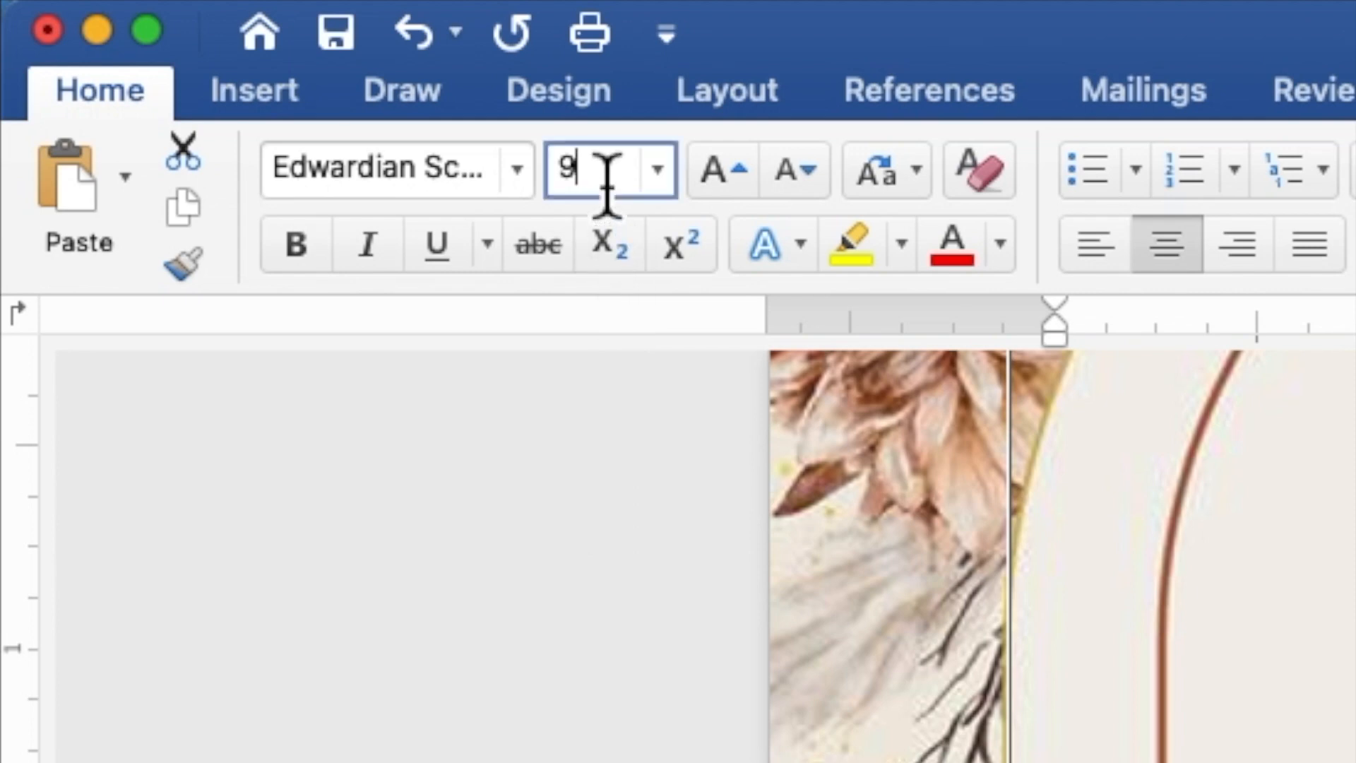
pyautogui.doubleClick(563, 173)
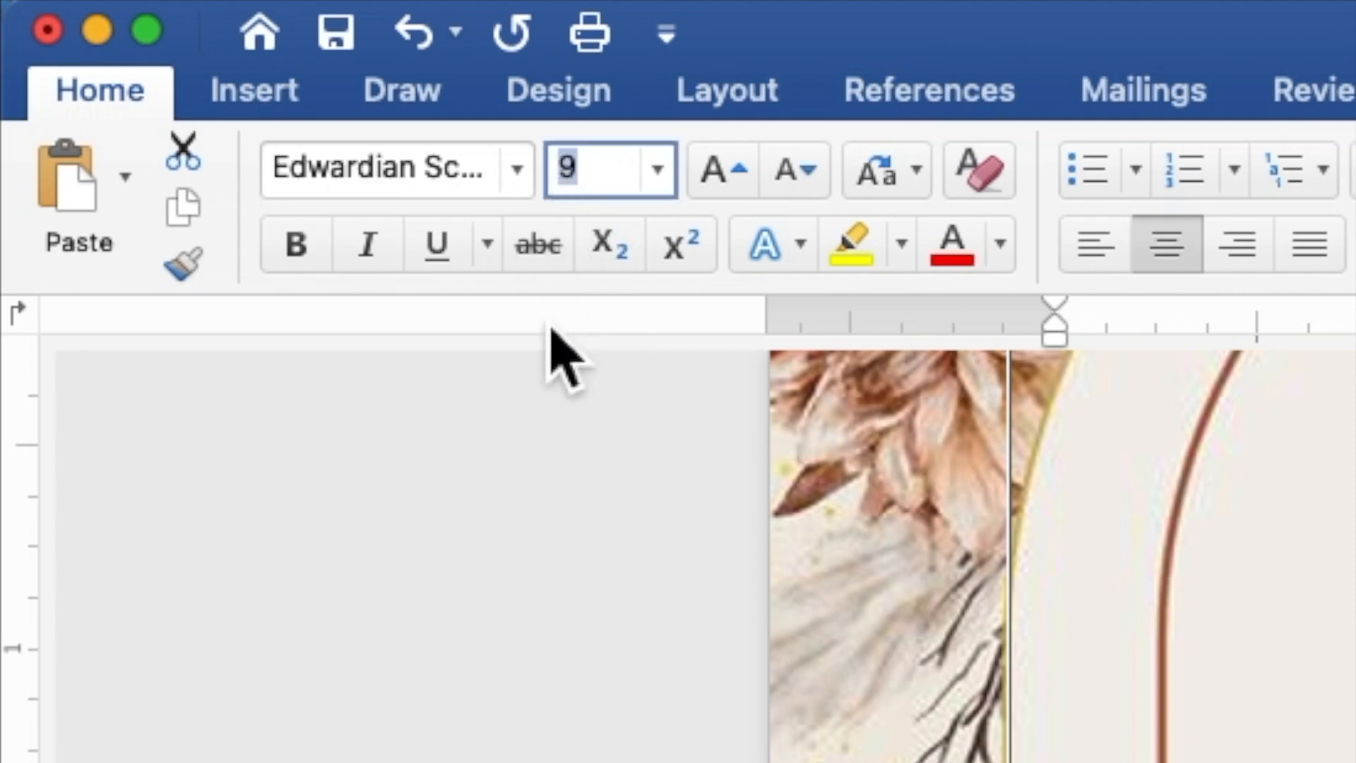
pyautogui.write('20')
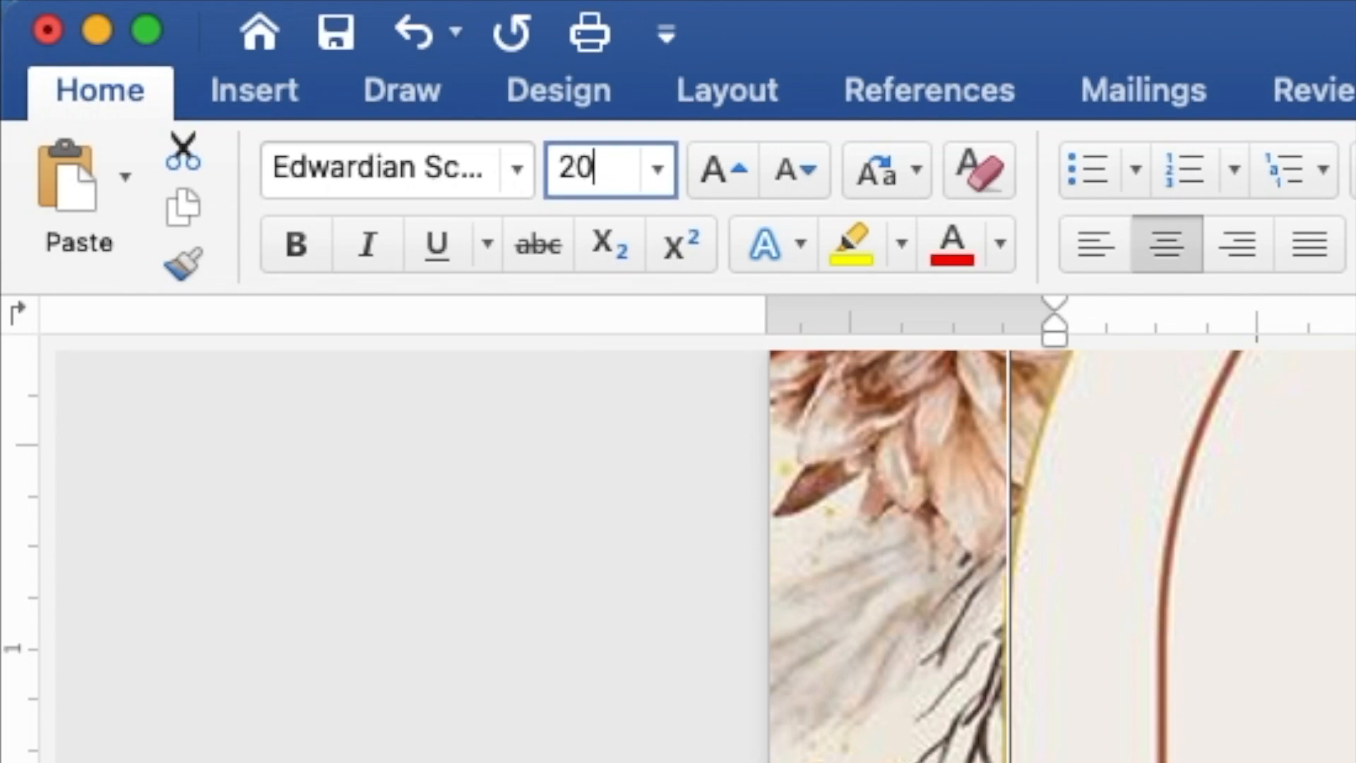
pyautogui.press('Return')
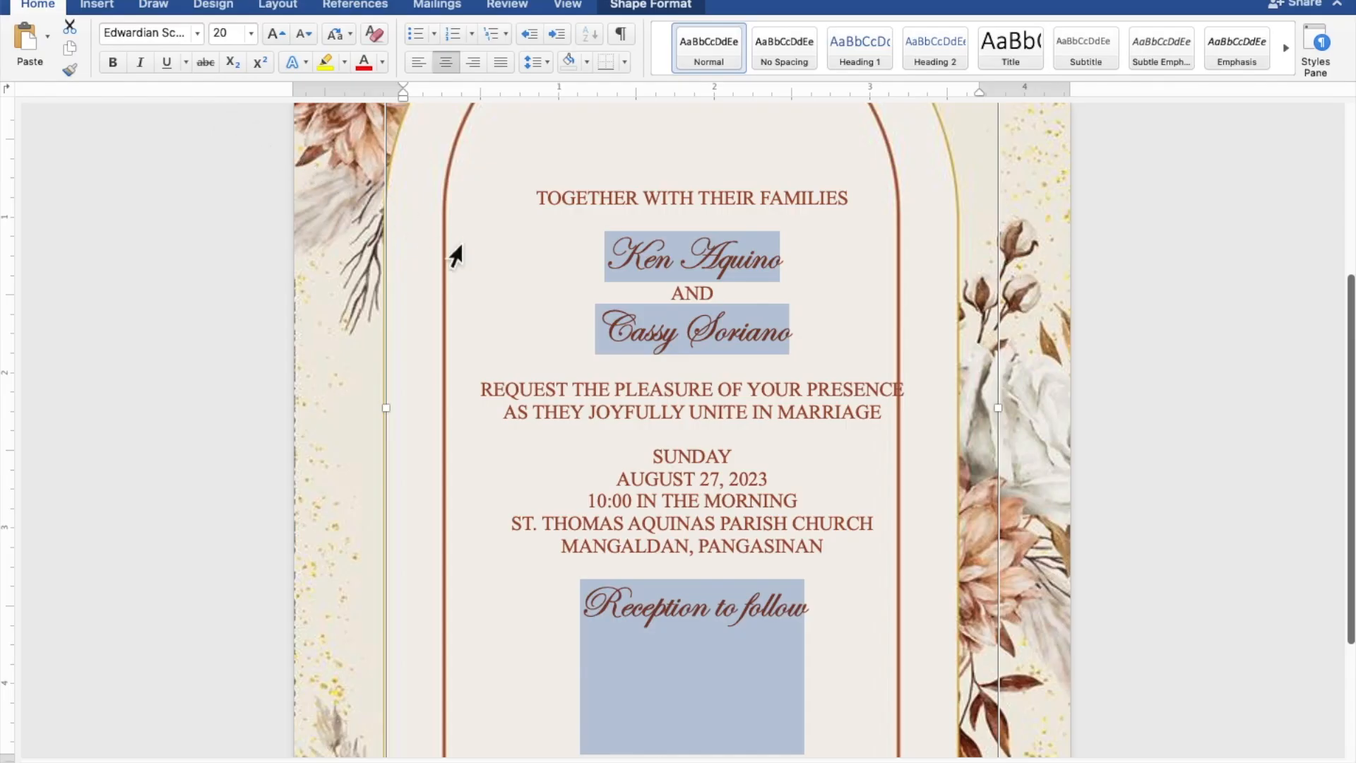
# Enlarge the two couple's name lines to 40 pt.
pyautogui.click(791, 344)
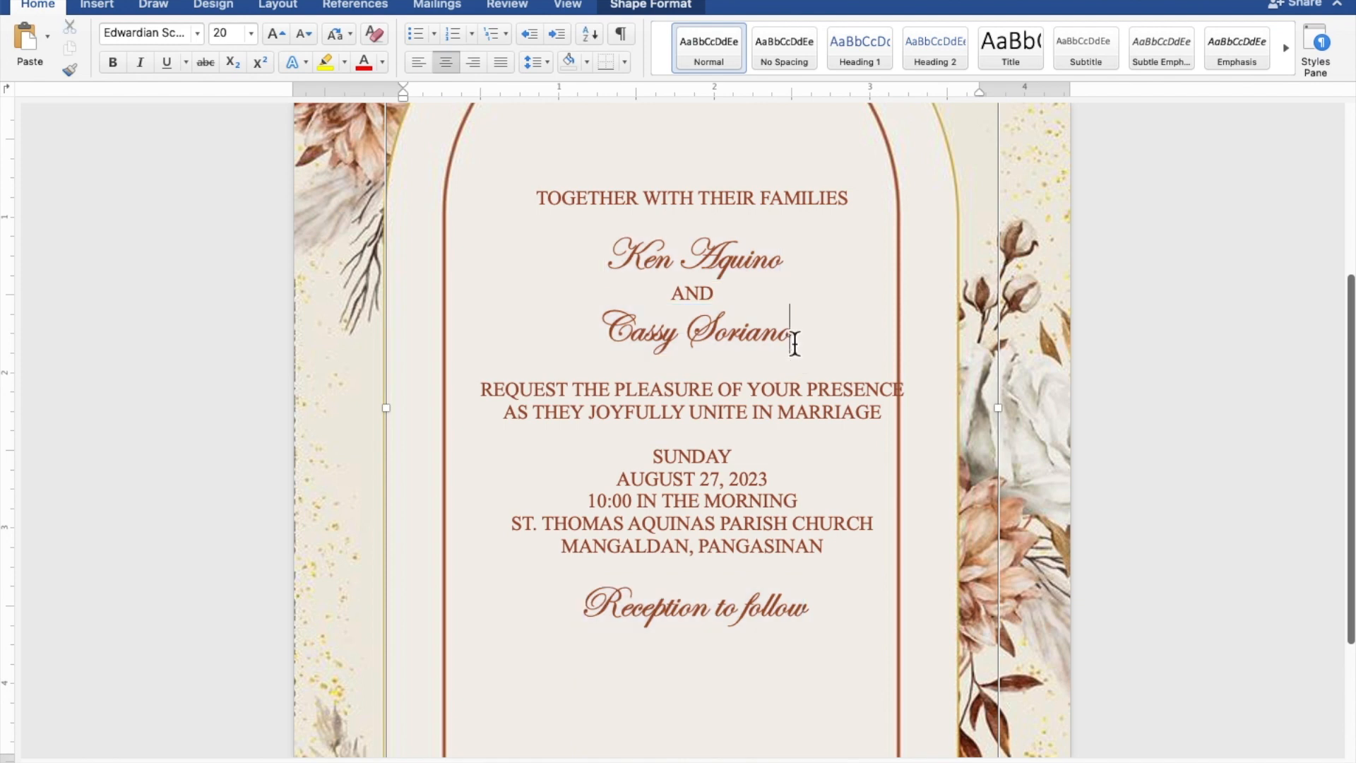
pyautogui.moveTo(791, 339); pyautogui.dragTo(615, 336)
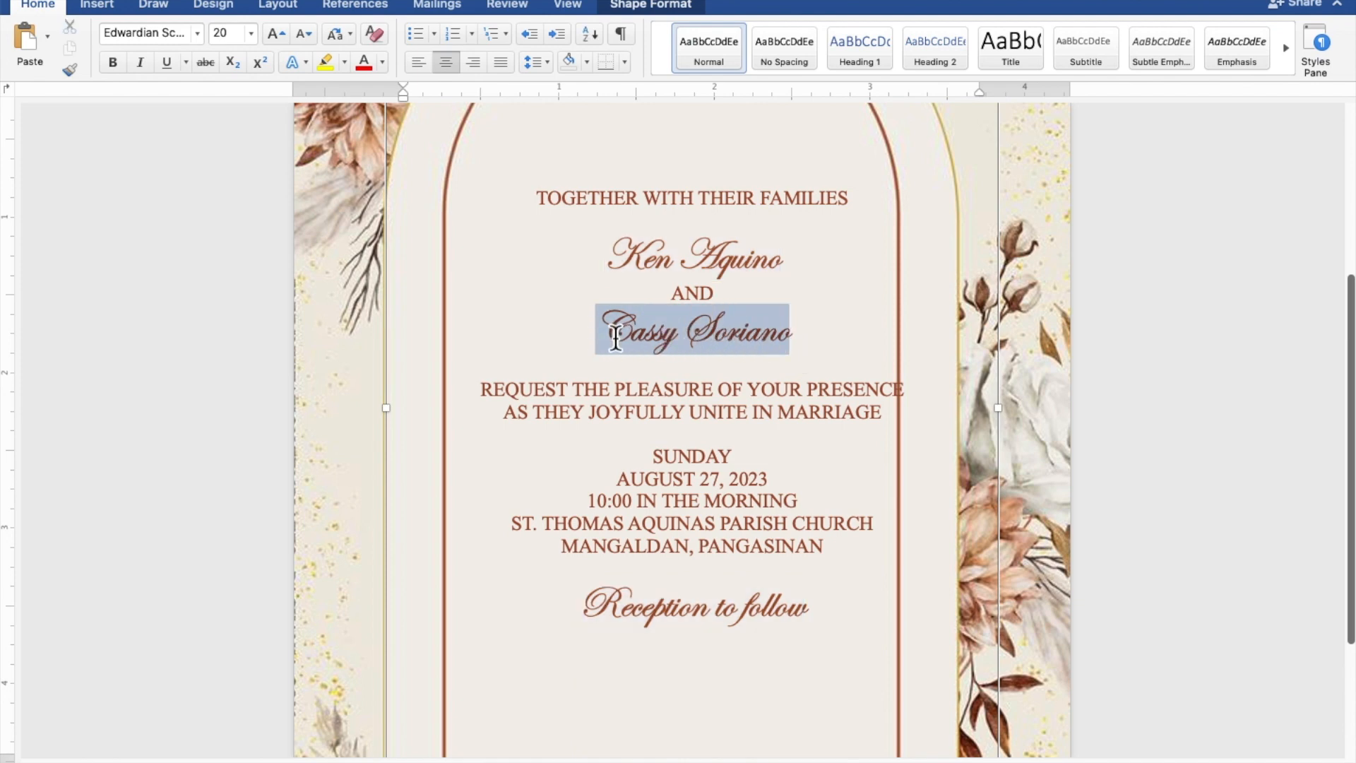
pyautogui.keyDown('super'); pyautogui.click(792, 264); pyautogui.keyUp('super')
pyautogui.moveTo(792, 263); pyautogui.dragTo(629, 262)
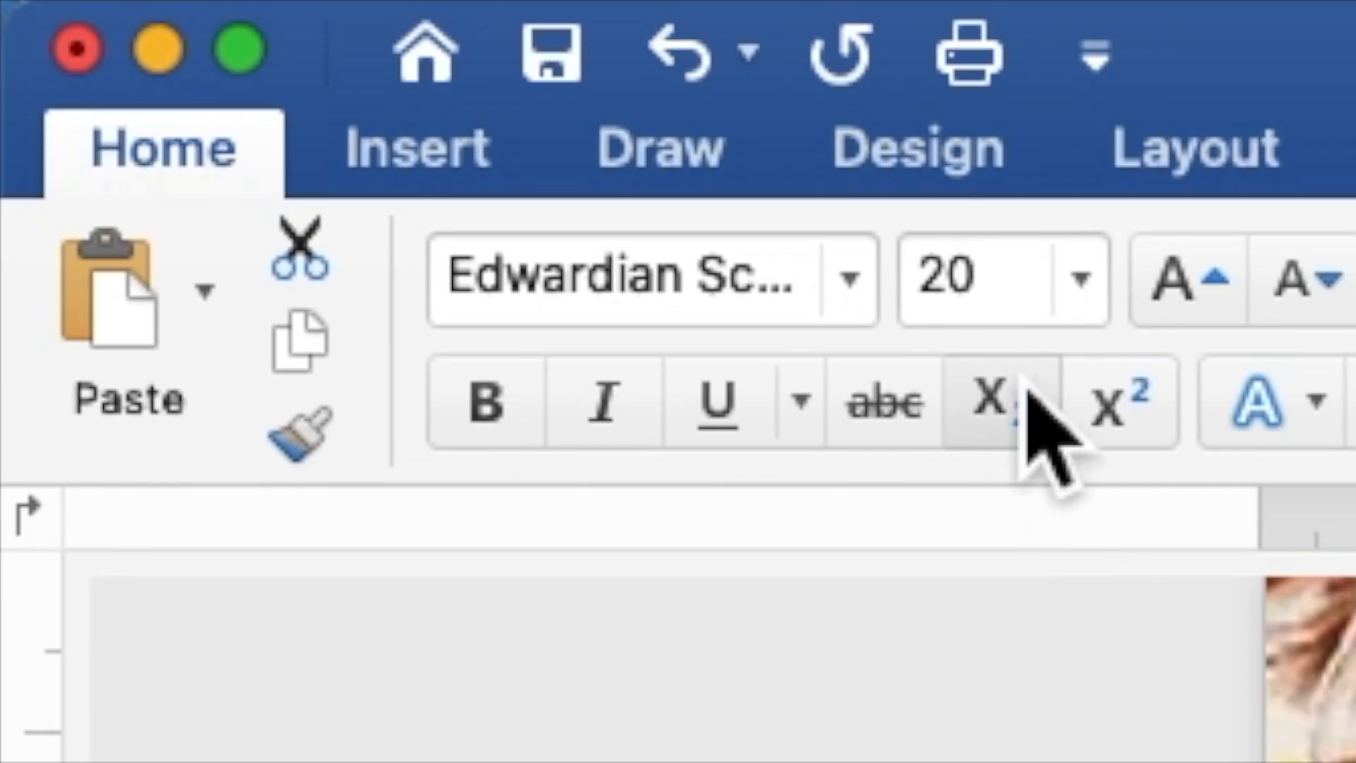
pyautogui.click(984, 315)
pyautogui.moveTo(984, 315); pyautogui.dragTo(948, 294)
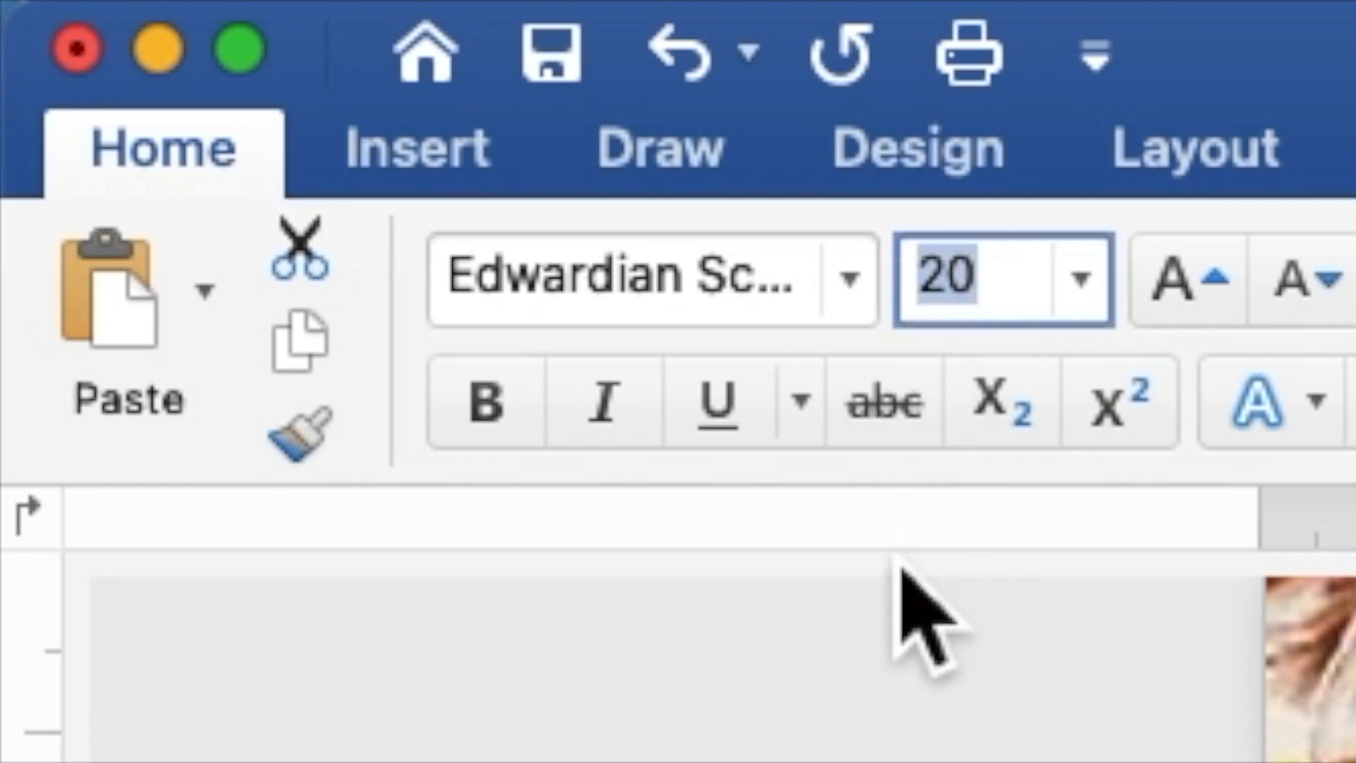
pyautogui.write('4')
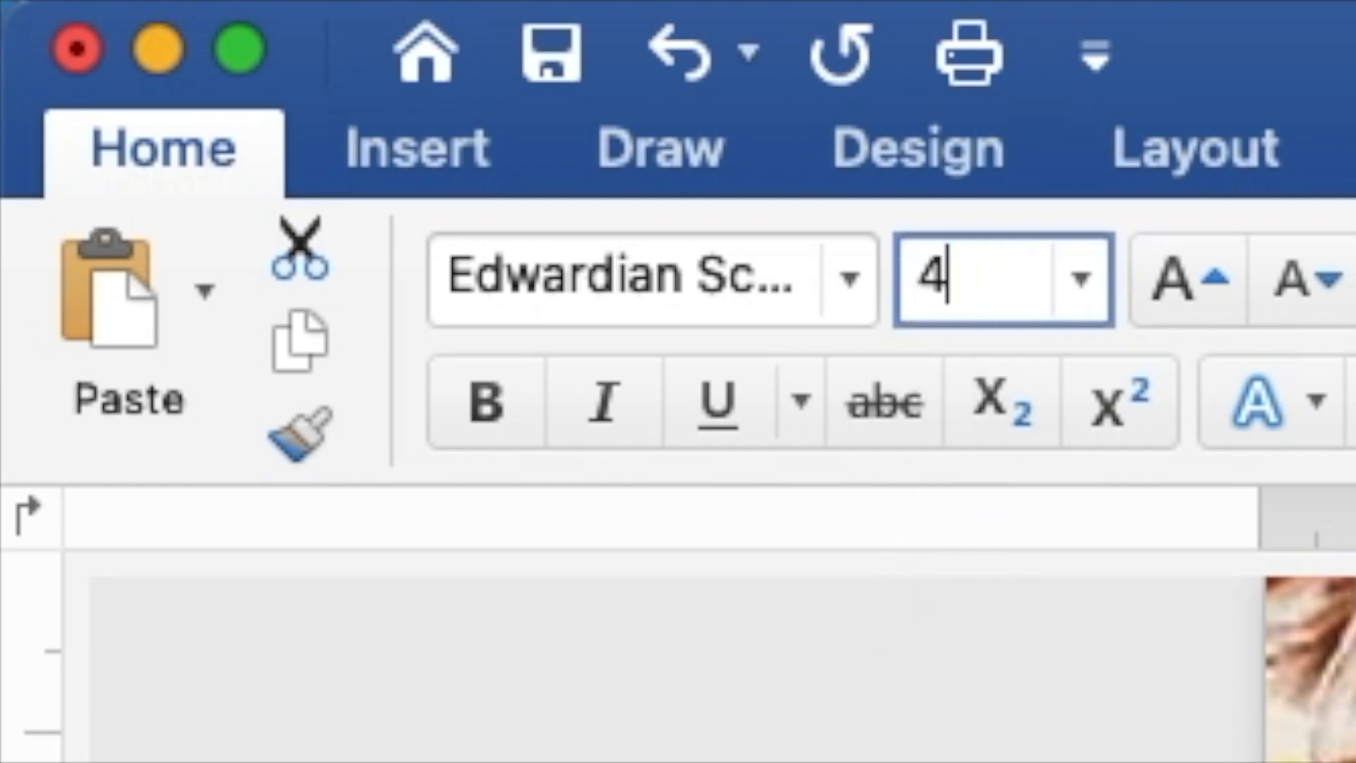
pyautogui.write('0')
pyautogui.press('Return')
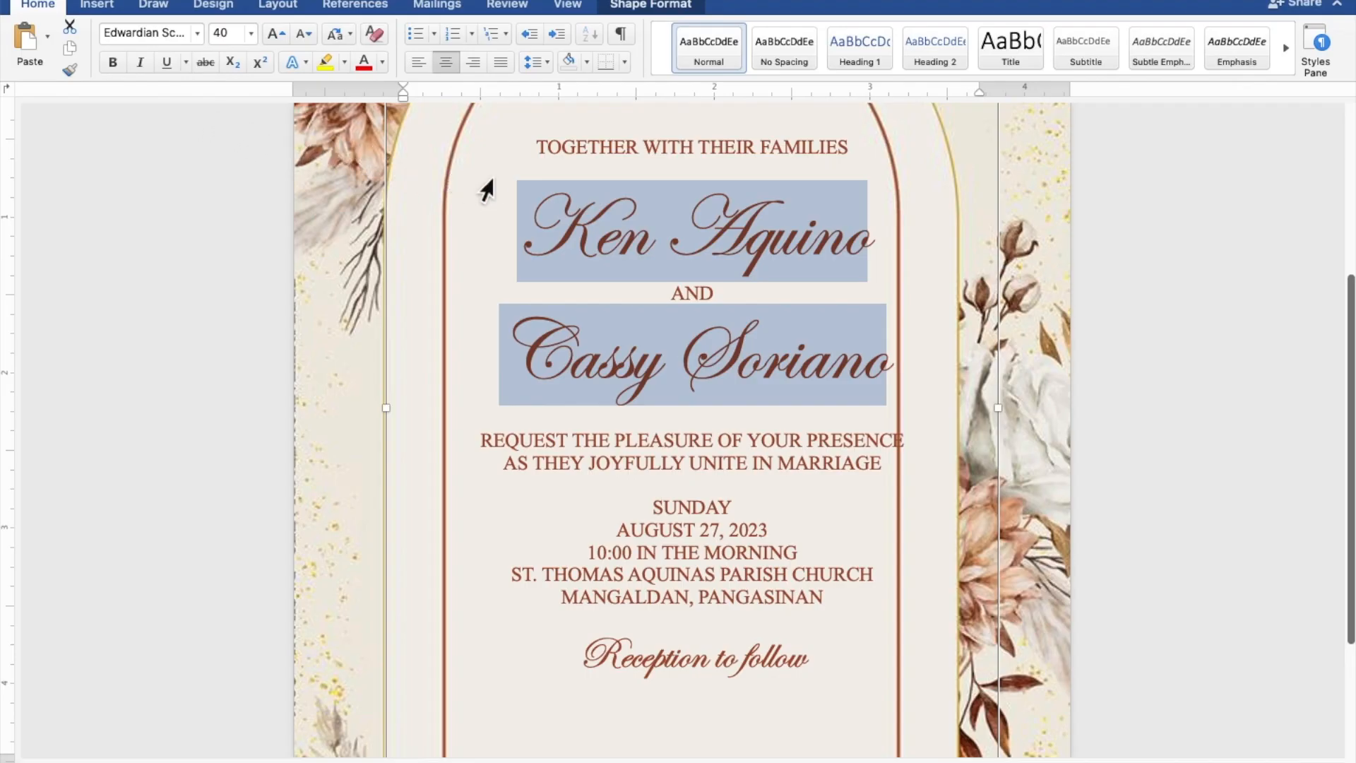
# Insert blank lines below the heading, above REQUEST, before SUNDAY, and before 'Reception to follow'.
pyautogui.click(715, 175)
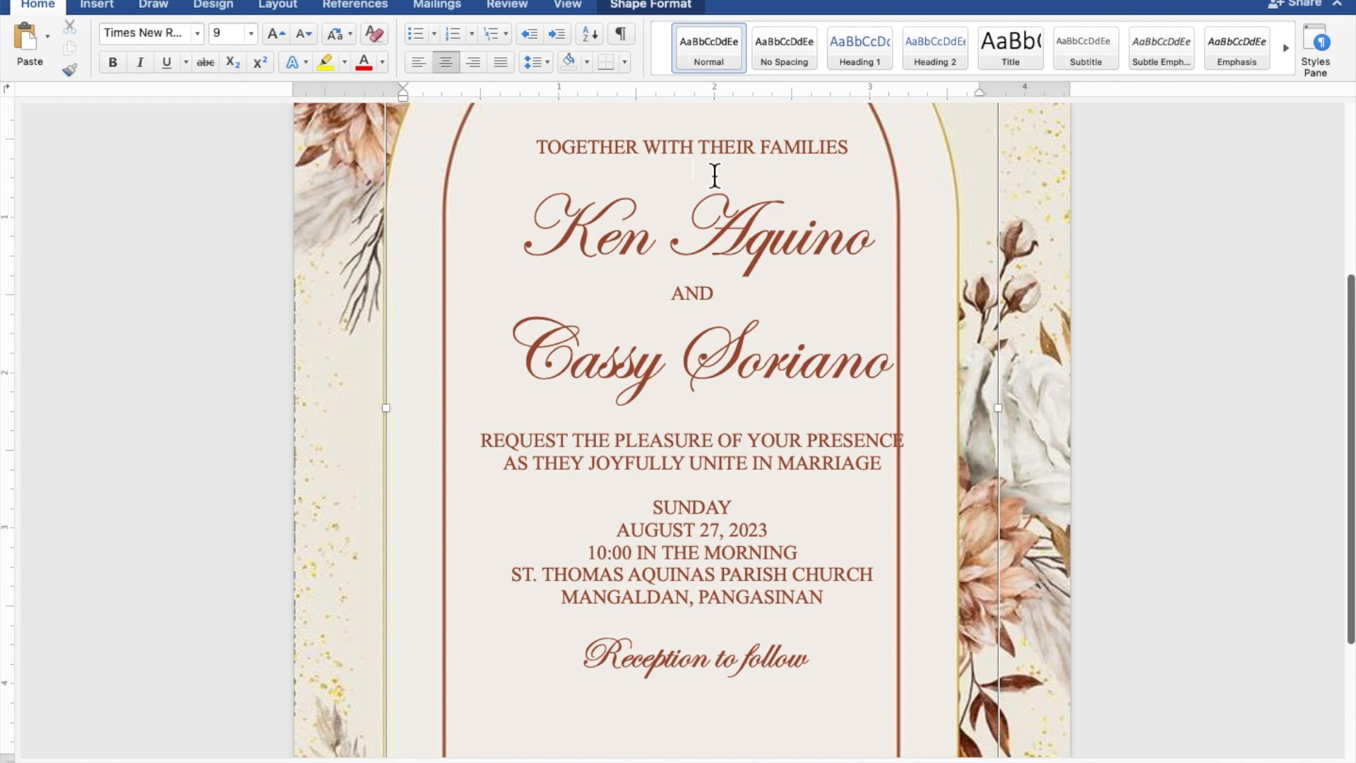
pyautogui.press('Return')
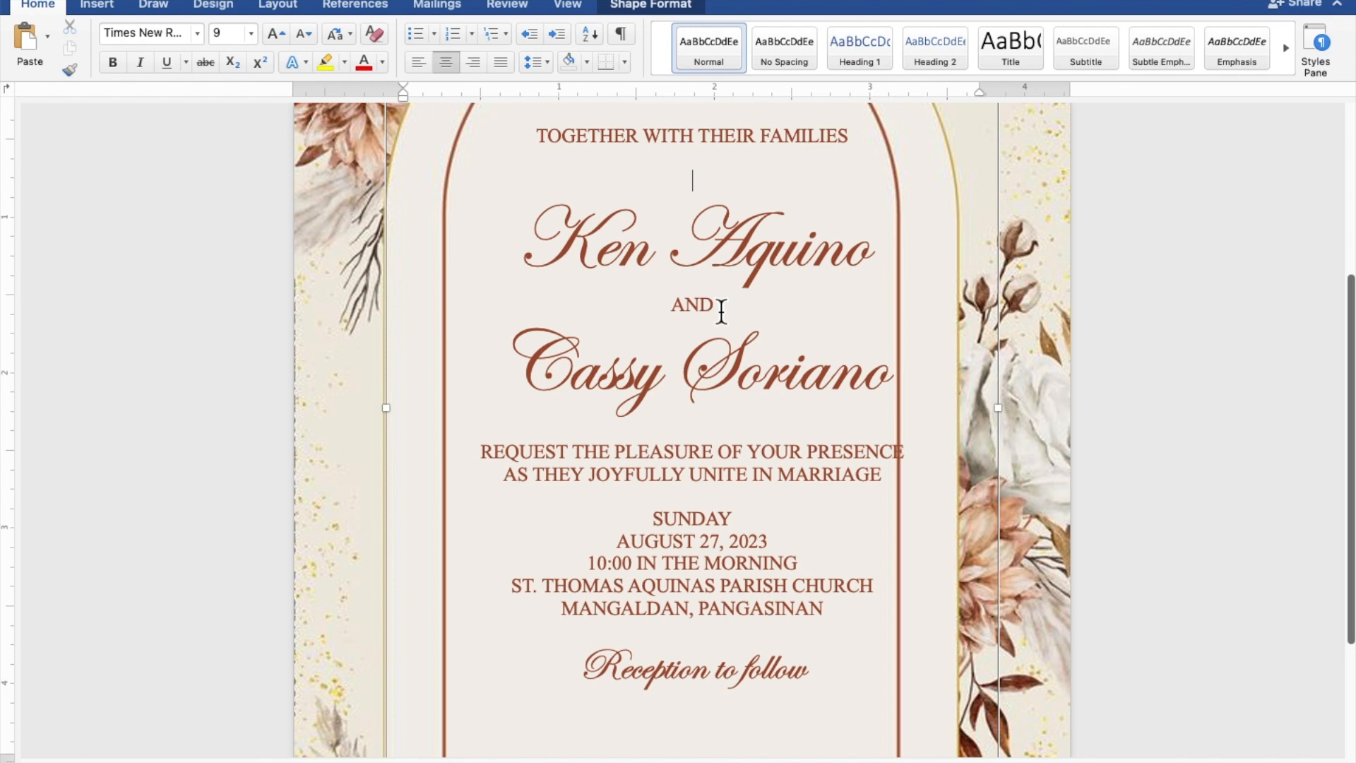
pyautogui.click(734, 435)
pyautogui.press('Return')
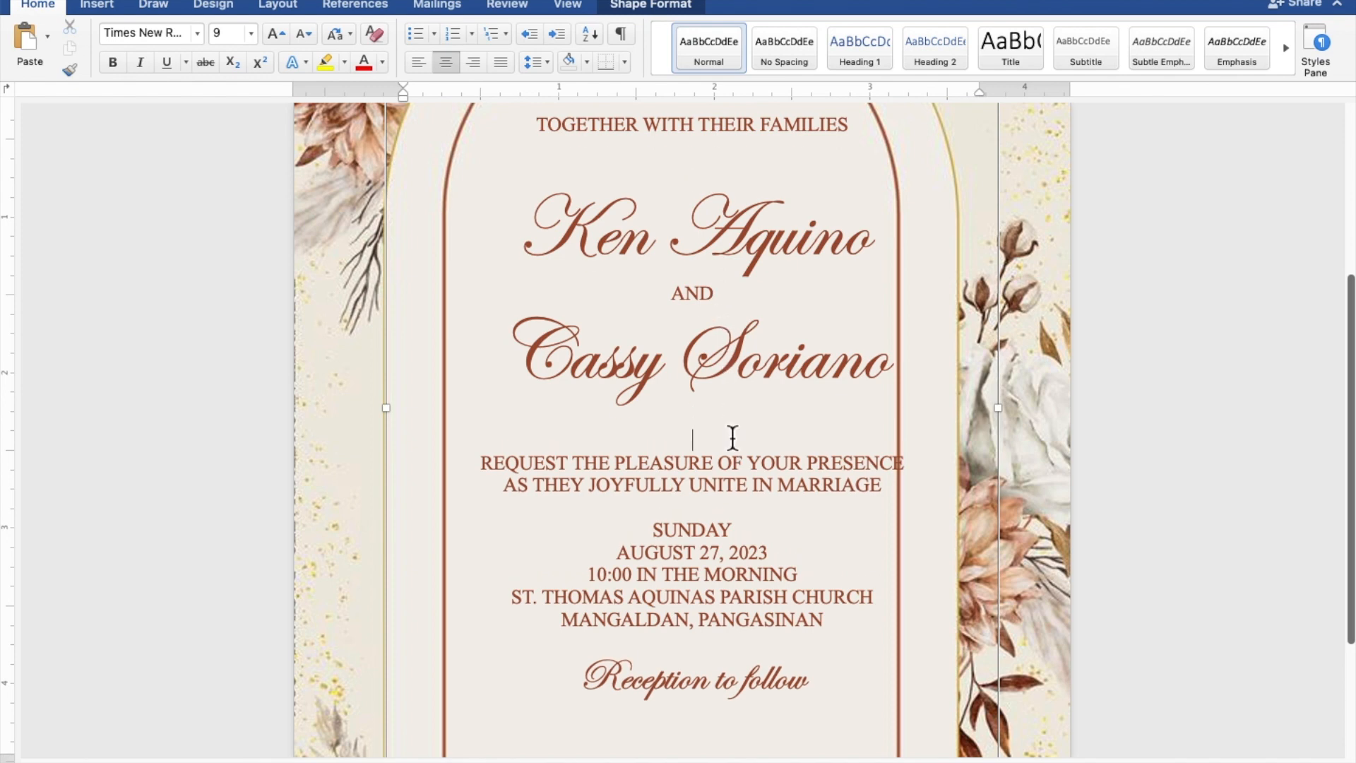
pyautogui.click(732, 514)
pyautogui.press('Return')
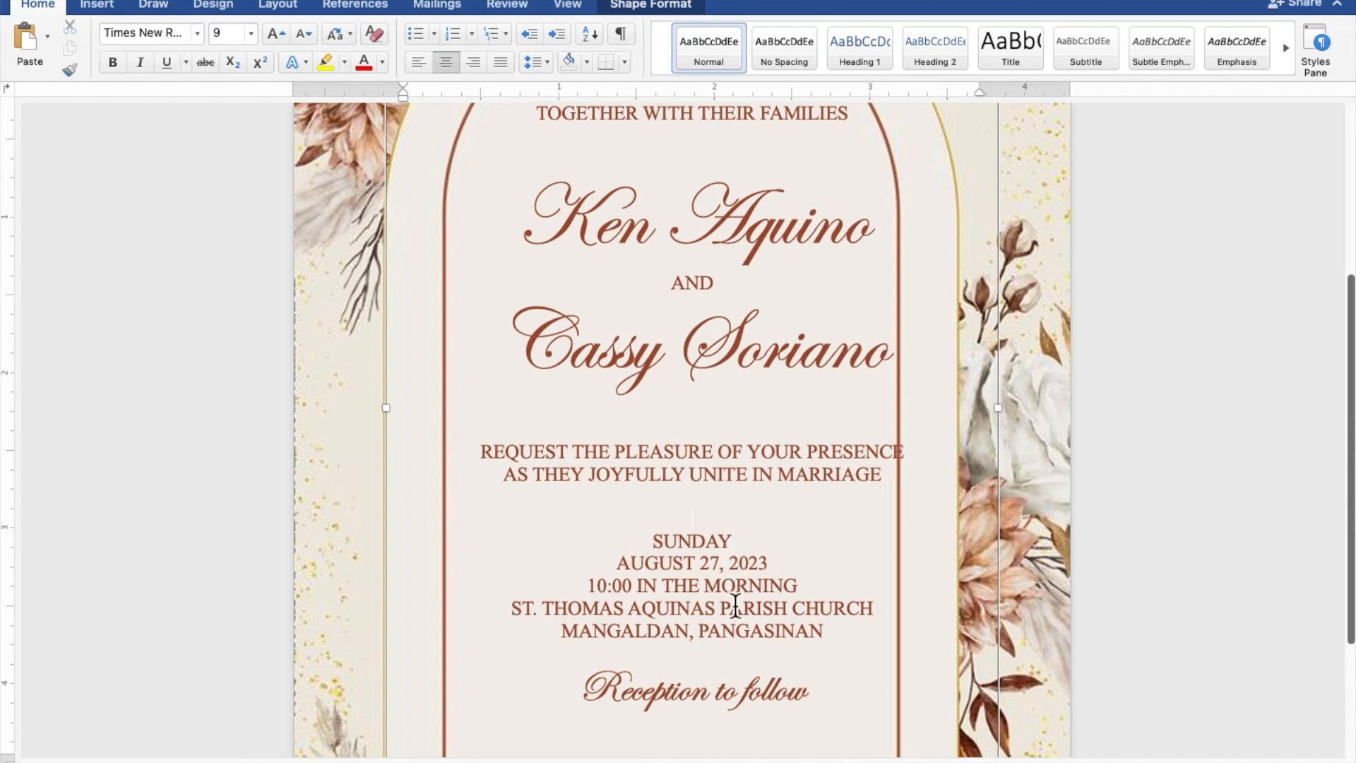
pyautogui.click(746, 656)
pyautogui.press('Return')
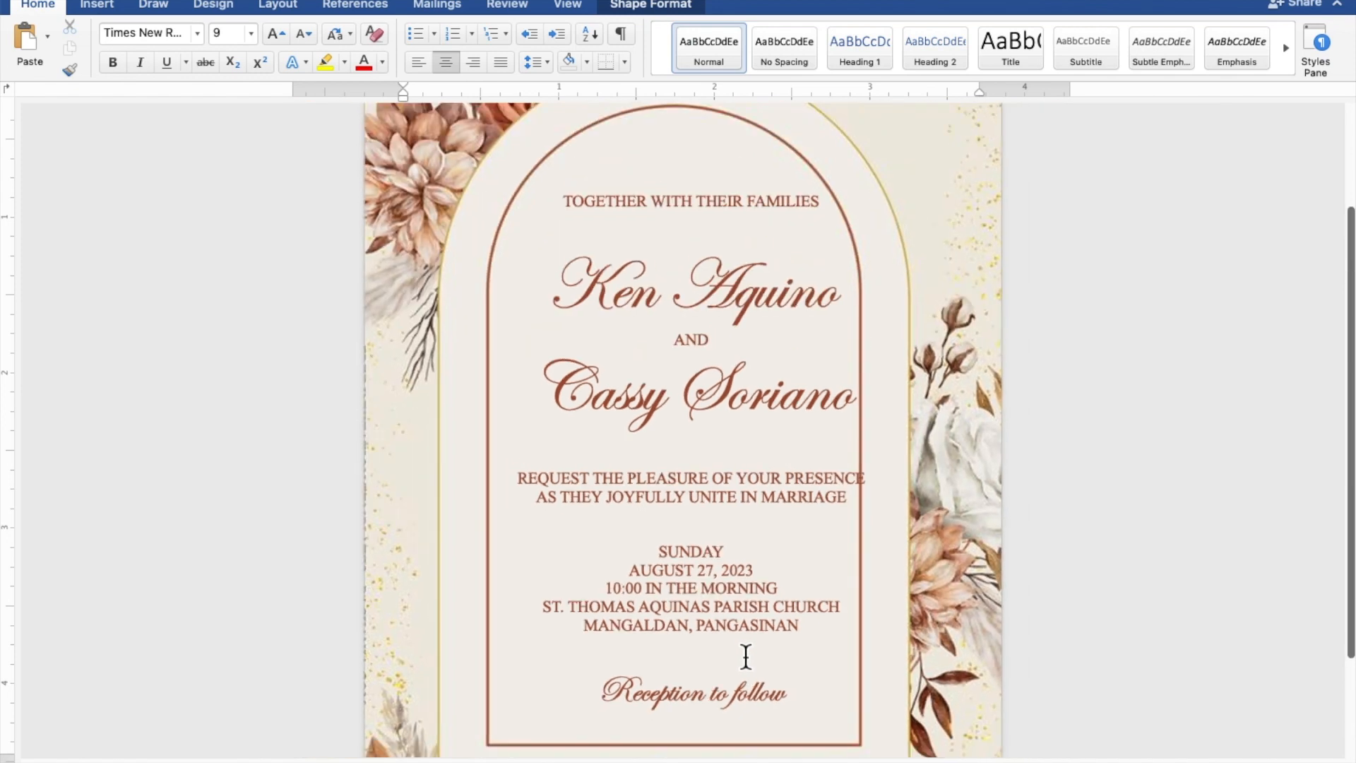
# Nudge the invitation text box left to about 0.47" from the edge, centring it in the arch.
pyautogui.click(746, 657)
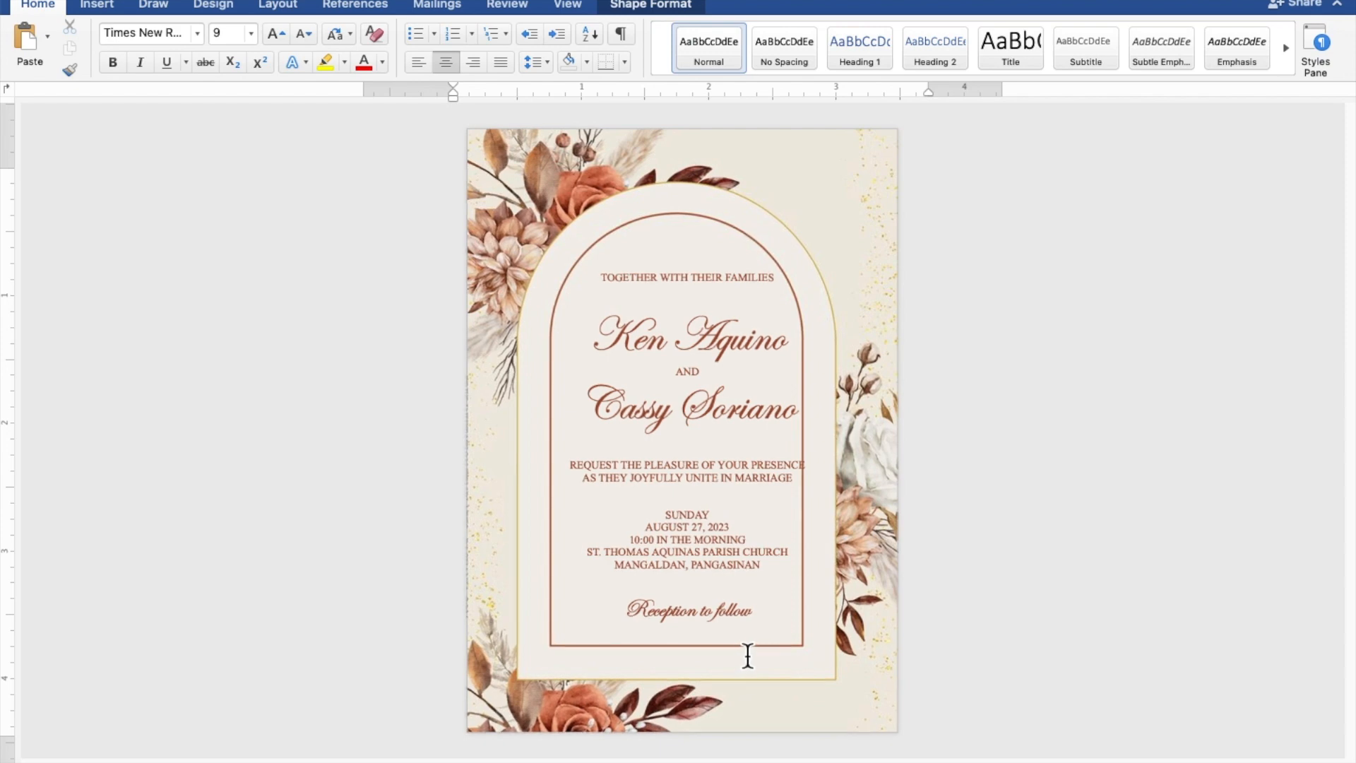
pyautogui.click(754, 657)
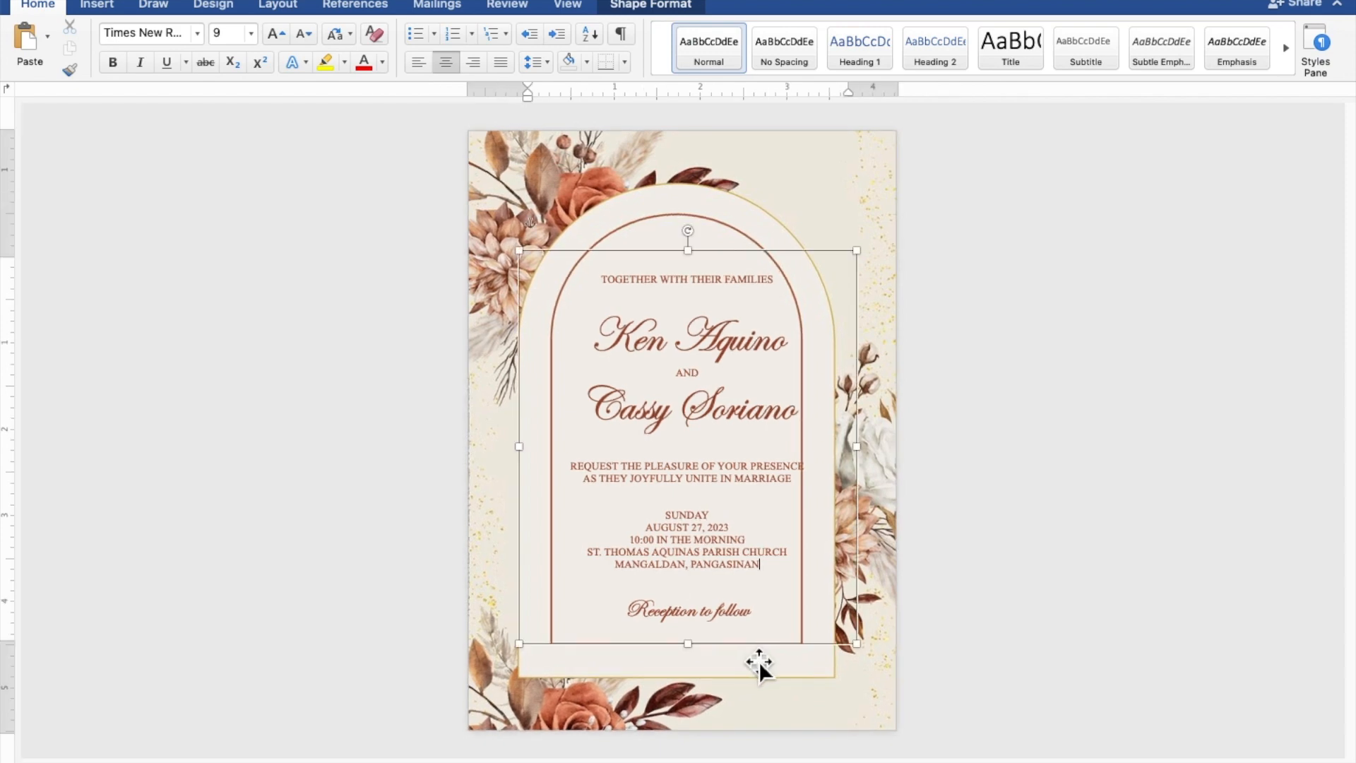
pyautogui.moveTo(760, 656); pyautogui.dragTo(749, 654)
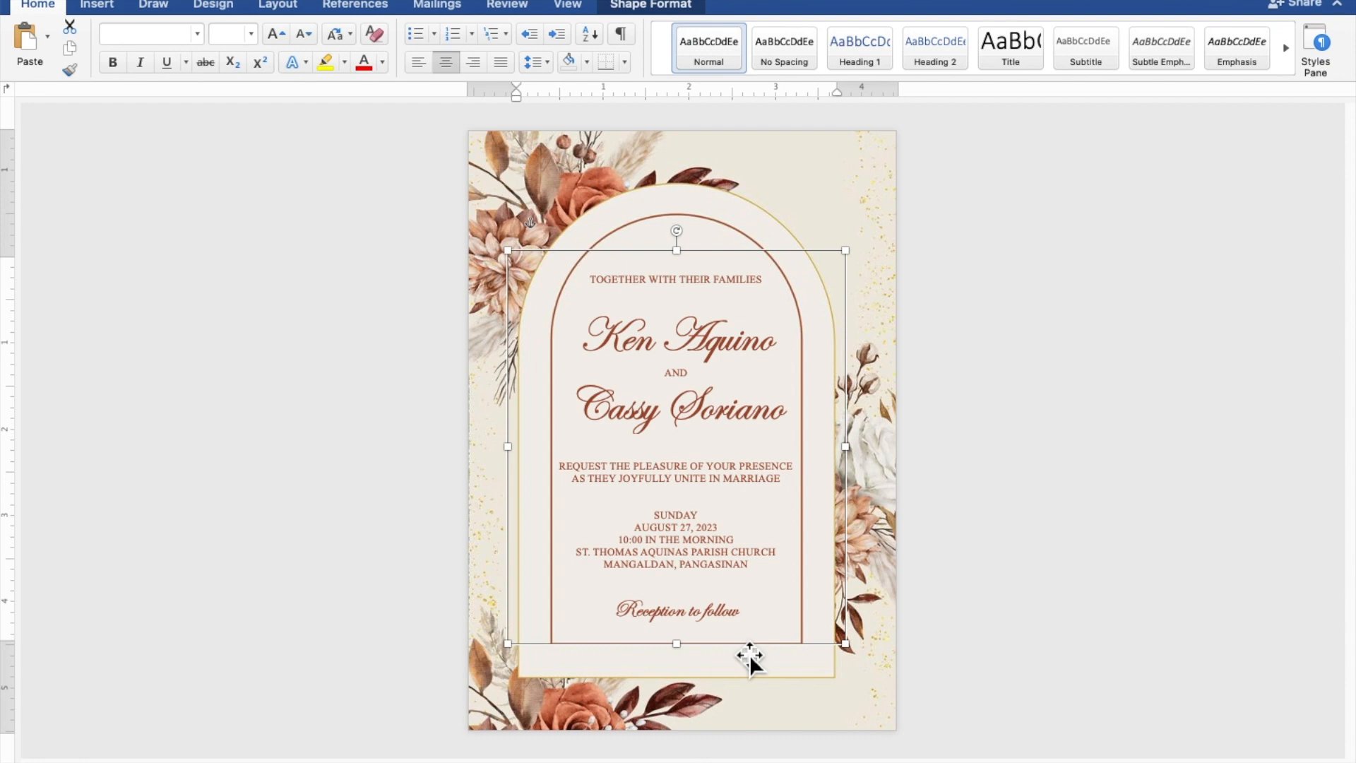
pyautogui.click(1145, 583)
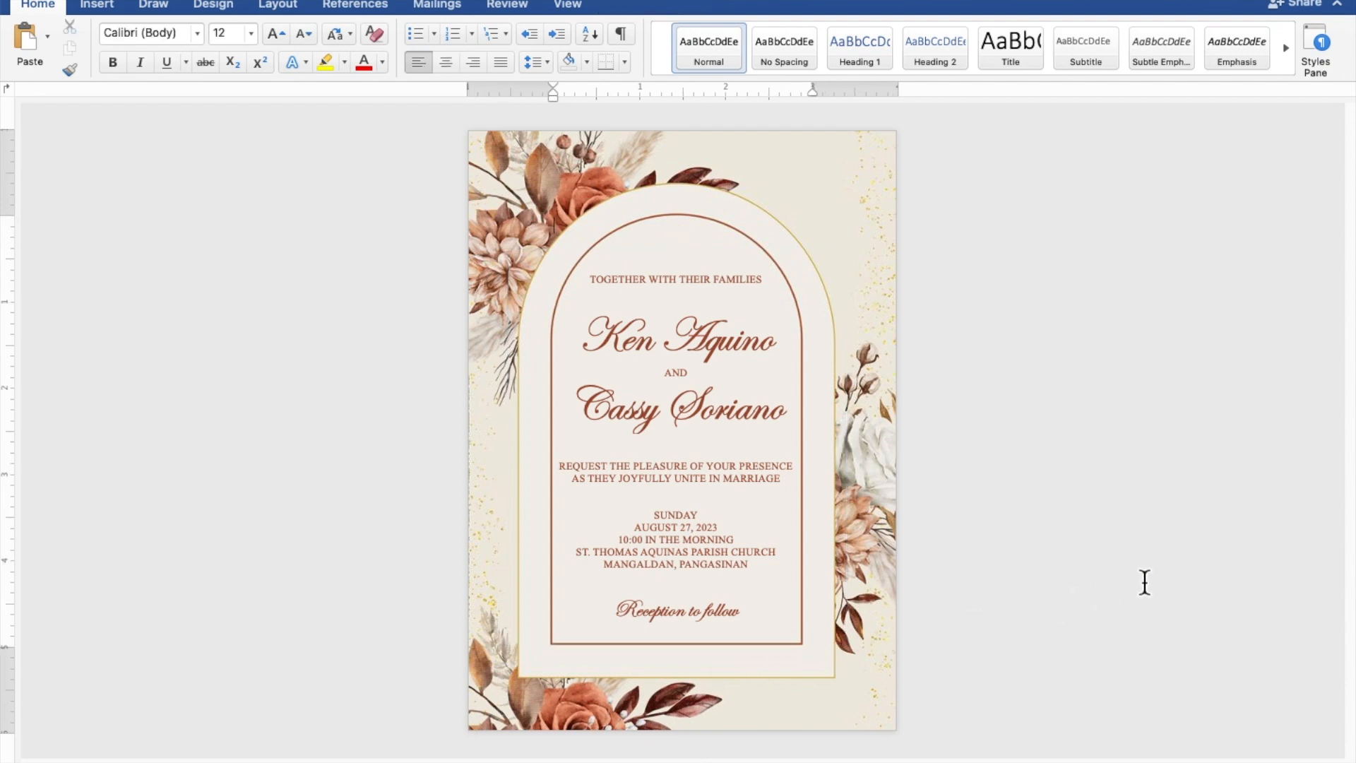